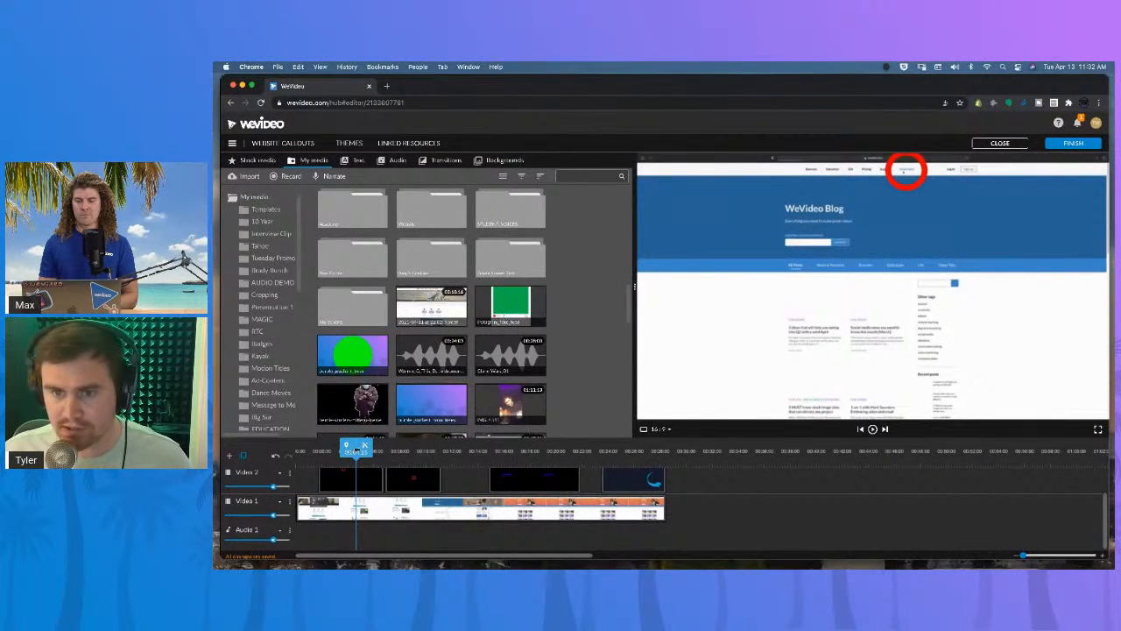
drag(351, 452, 307, 451)
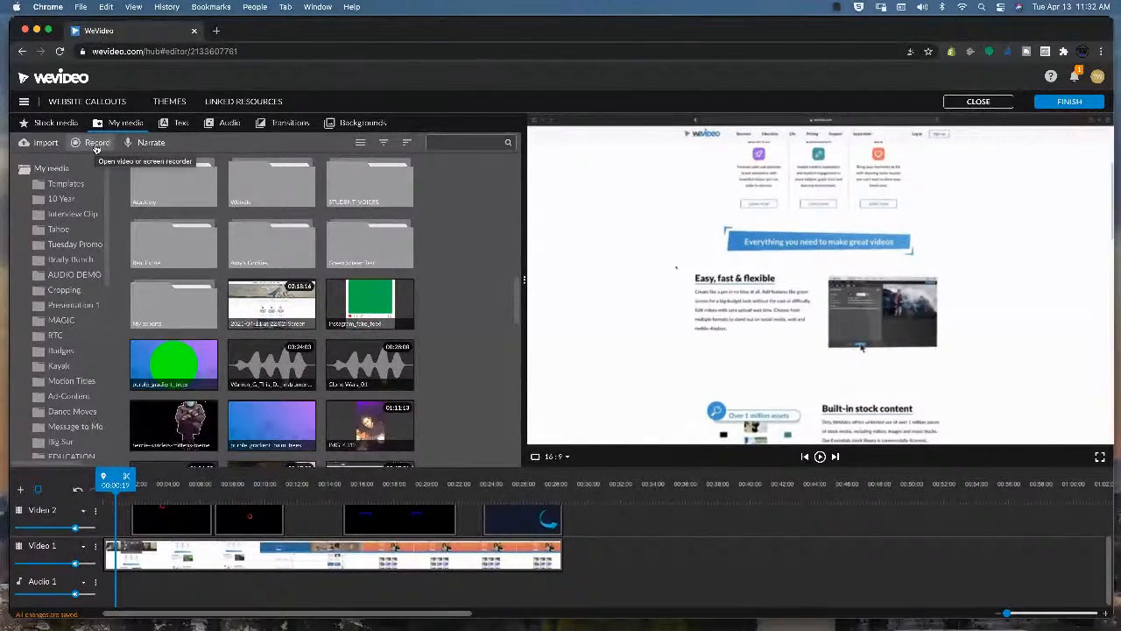
click(96, 145)
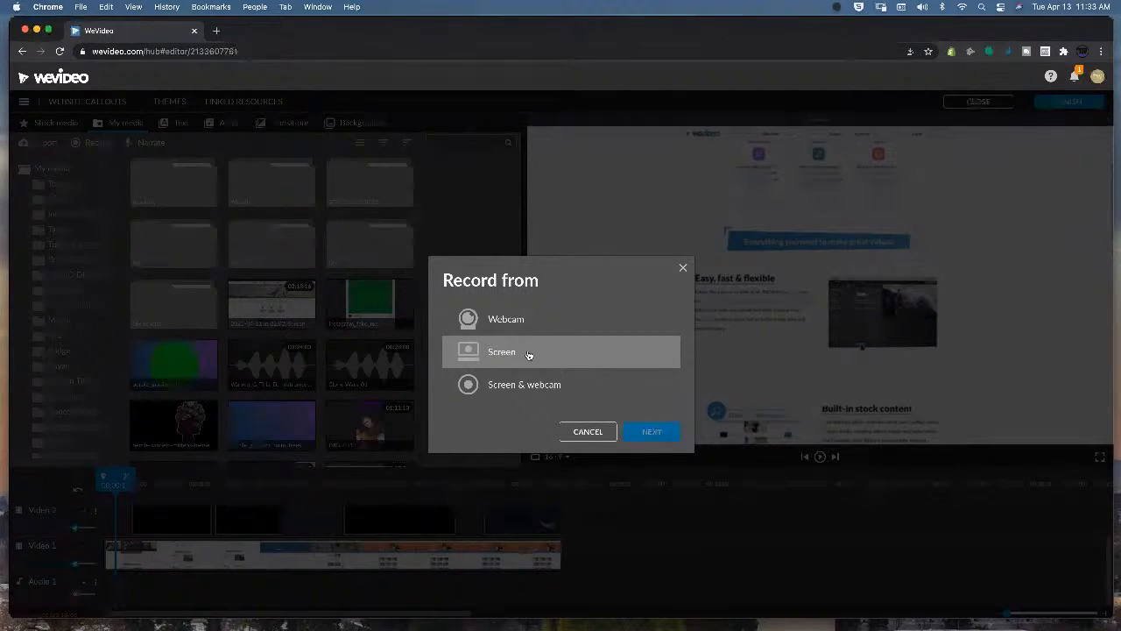
click(683, 267)
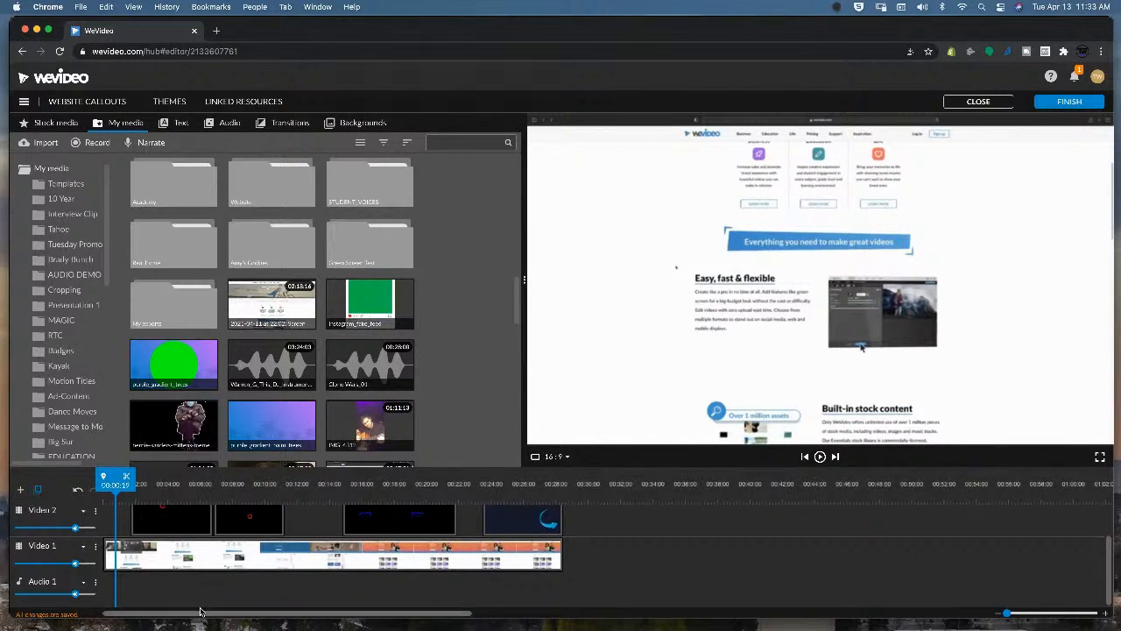
Play back and scrub through the timeline to review the callouts already placed over the website recording.
drag(118, 489, 96, 489)
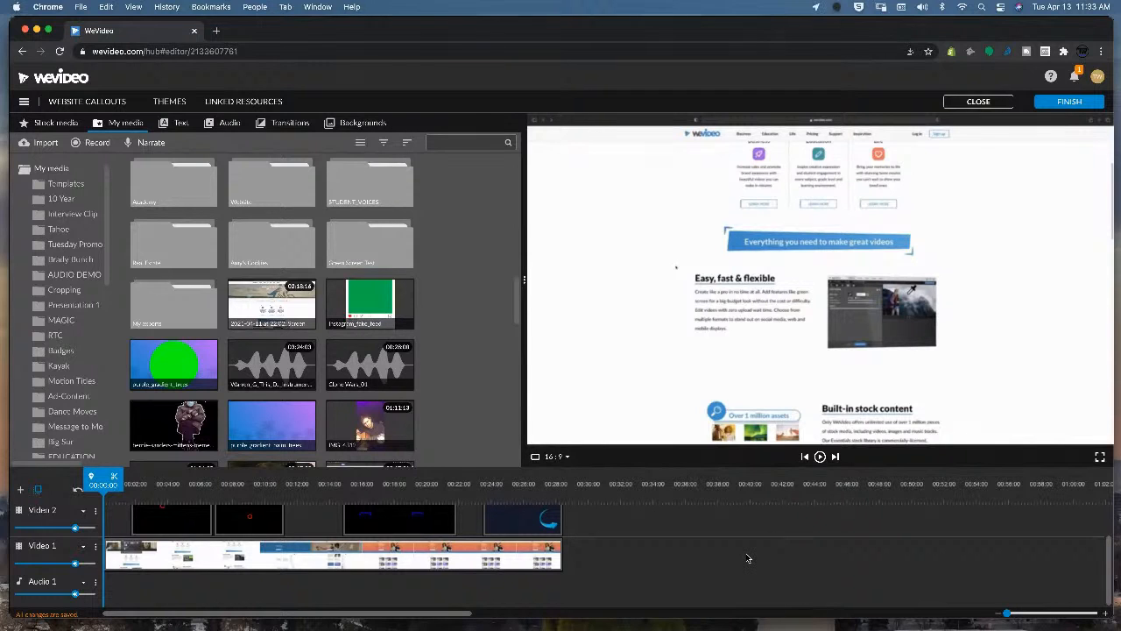
key(space)
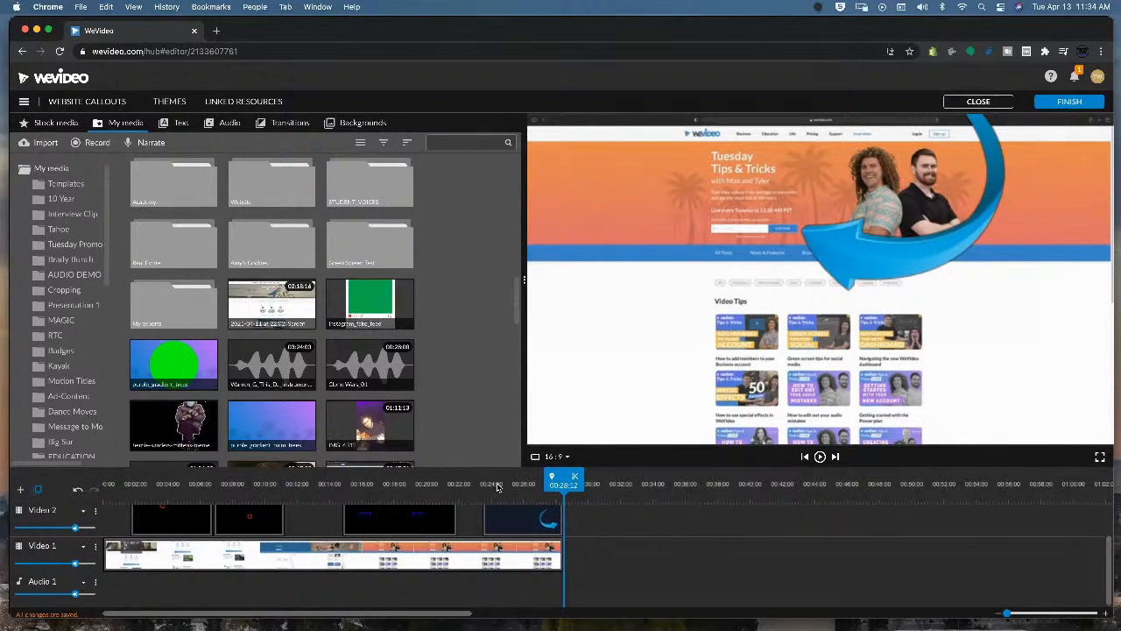
drag(497, 487, 192, 483)
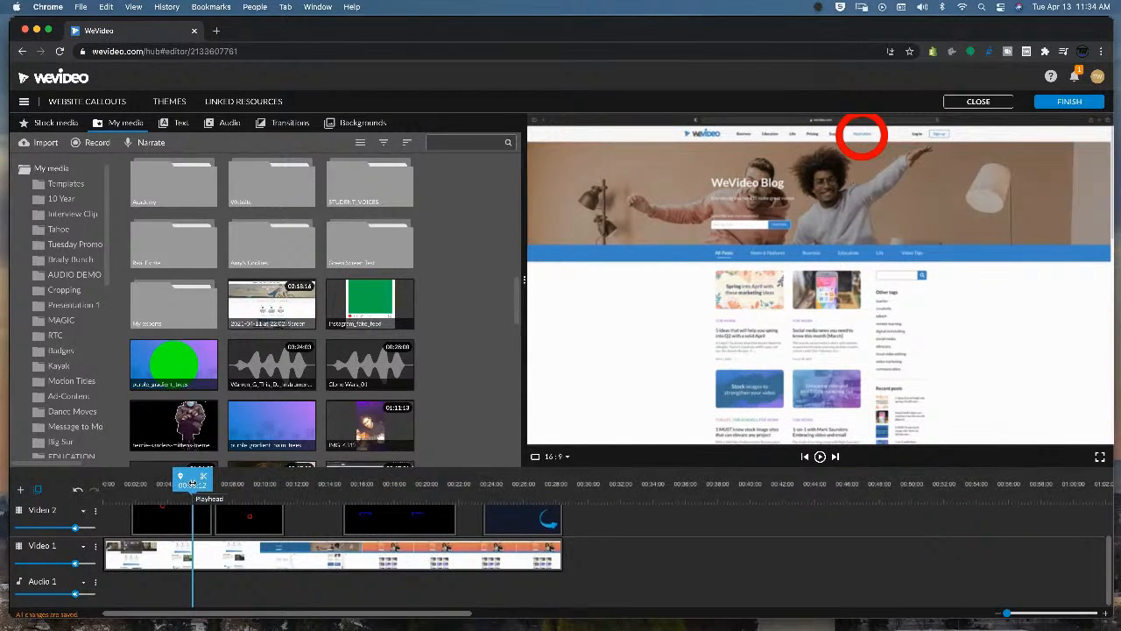
drag(192, 484, 413, 484)
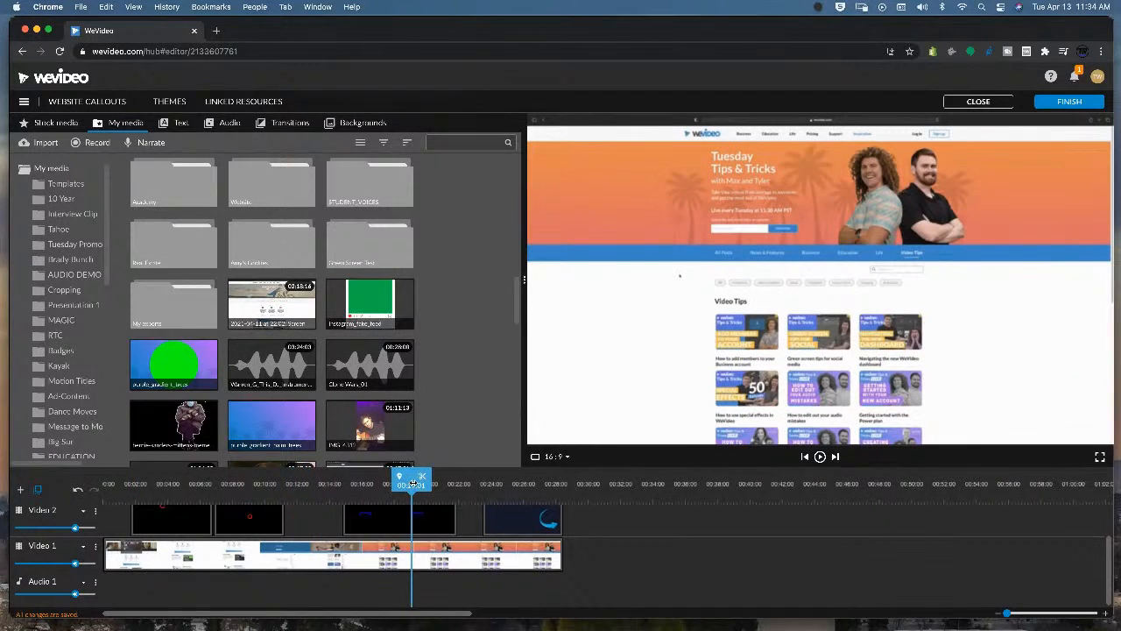
click(506, 483)
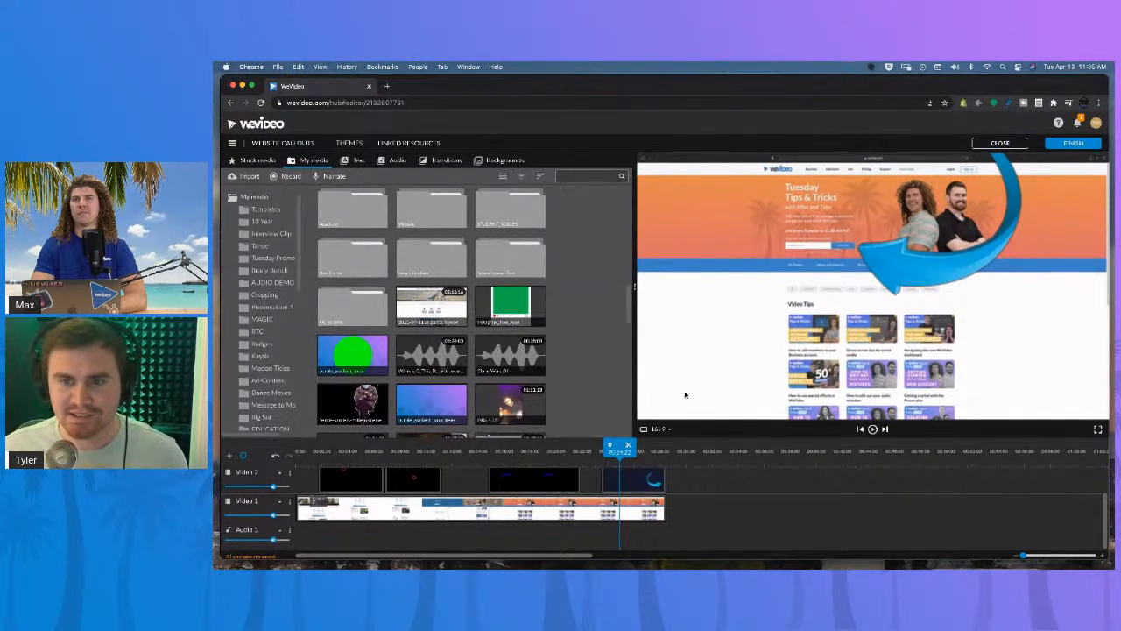
click(555, 452)
drag(555, 450, 634, 448)
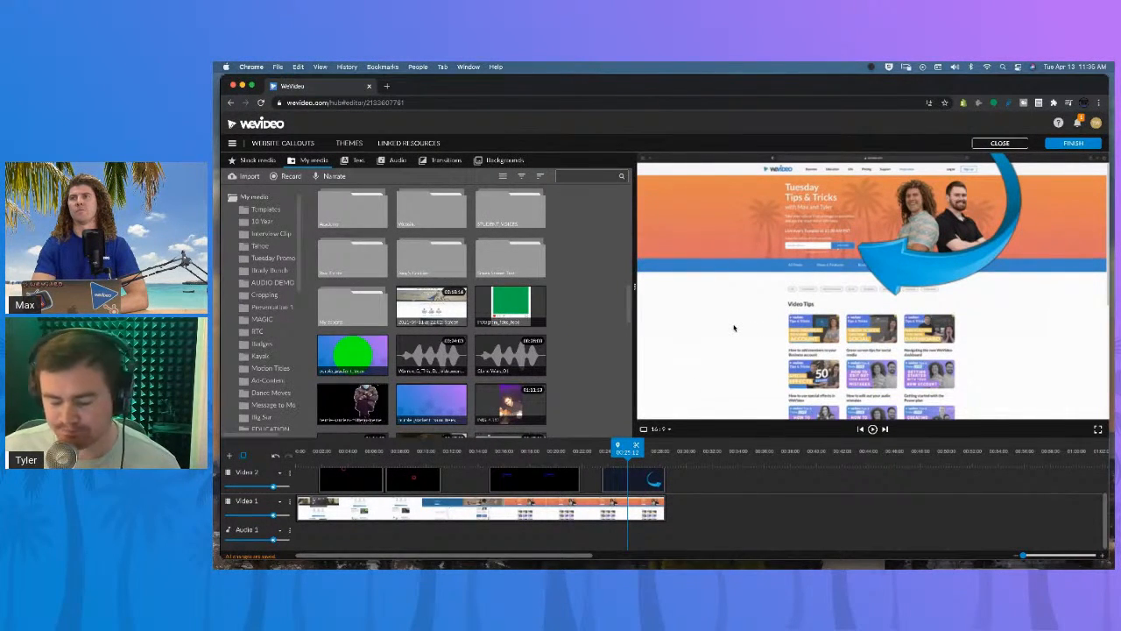
click(649, 459)
drag(534, 455, 337, 449)
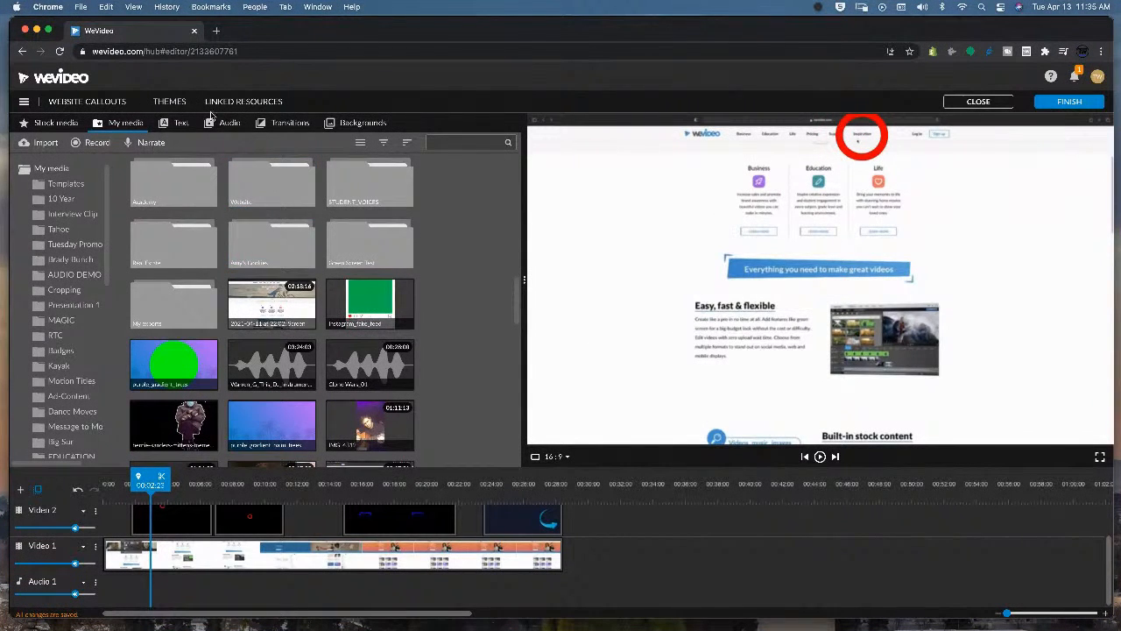
Add an Oval callout from the text Callouts category onto a new video track near the start of the timeline.
click(178, 125)
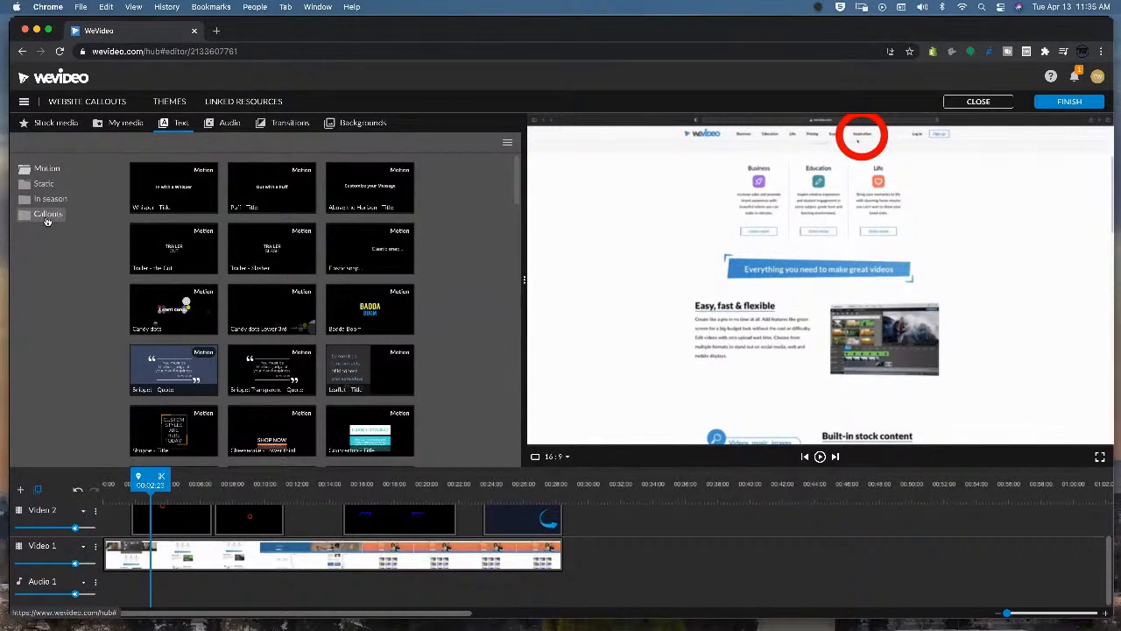
click(47, 216)
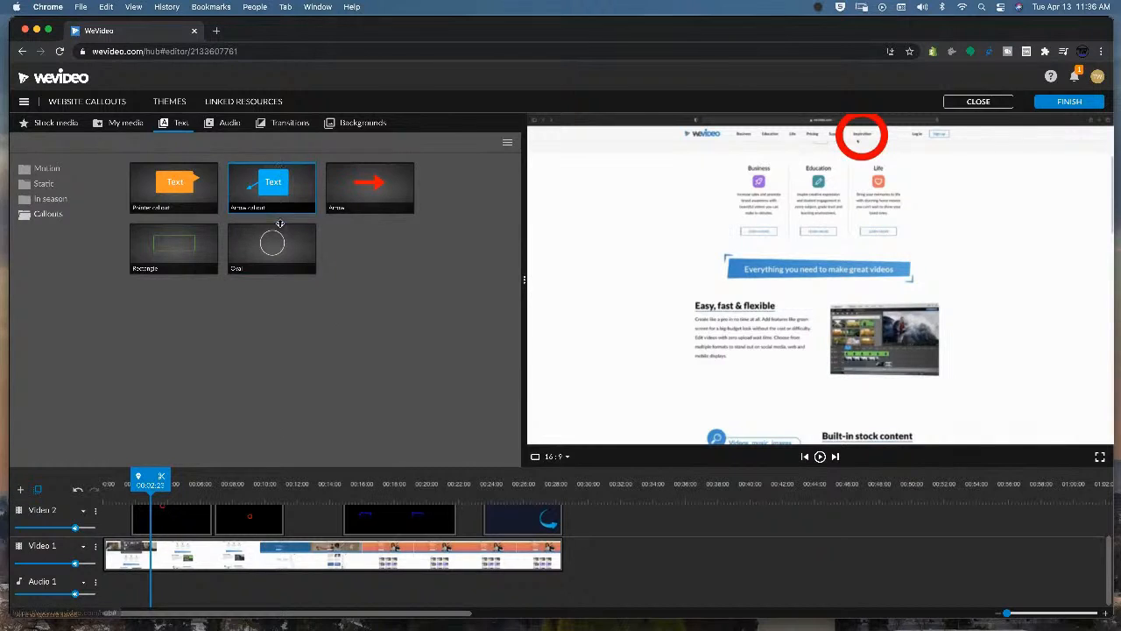
drag(276, 245, 324, 521)
drag(285, 284, 141, 527)
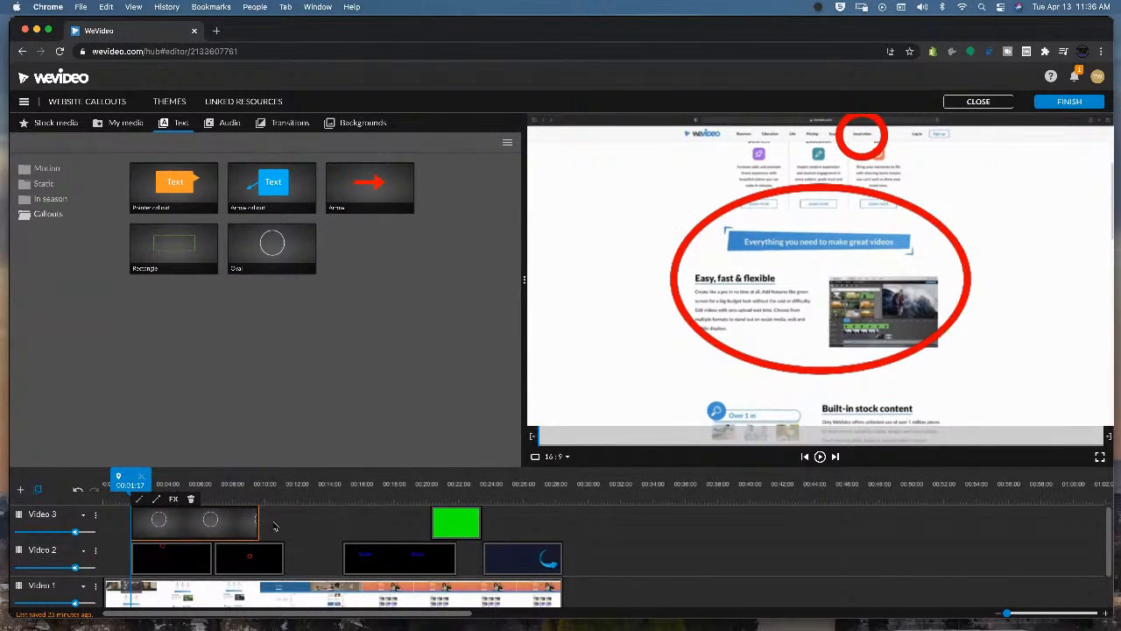
click(184, 526)
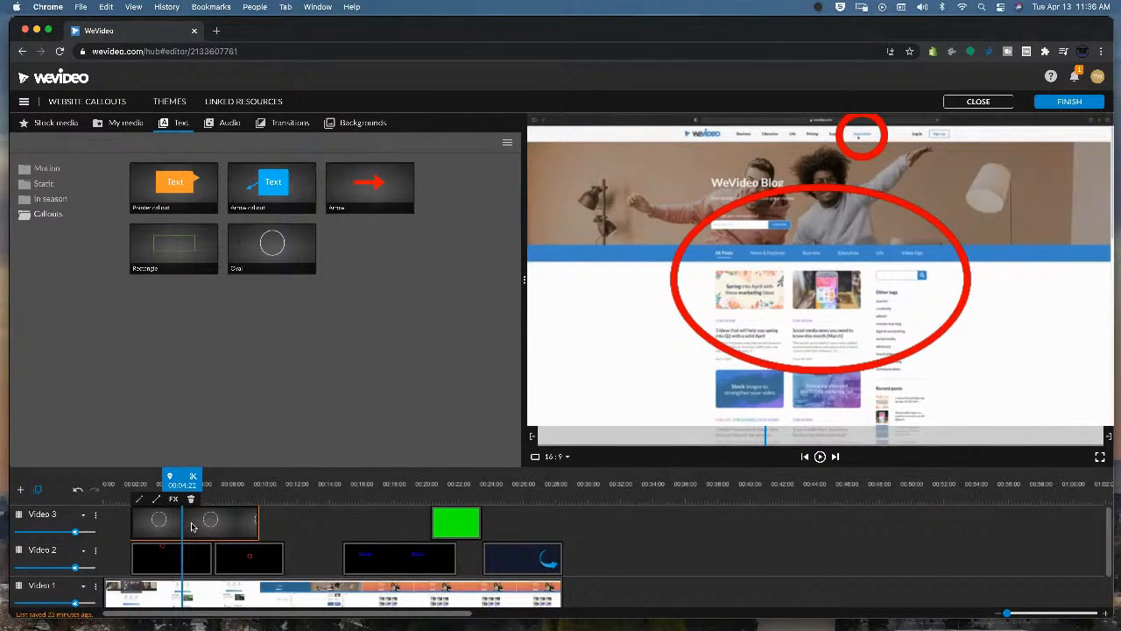
Edit the oval into a circle with stroke 15 placed over the blog sidebar, then cancel the changes.
click(141, 501)
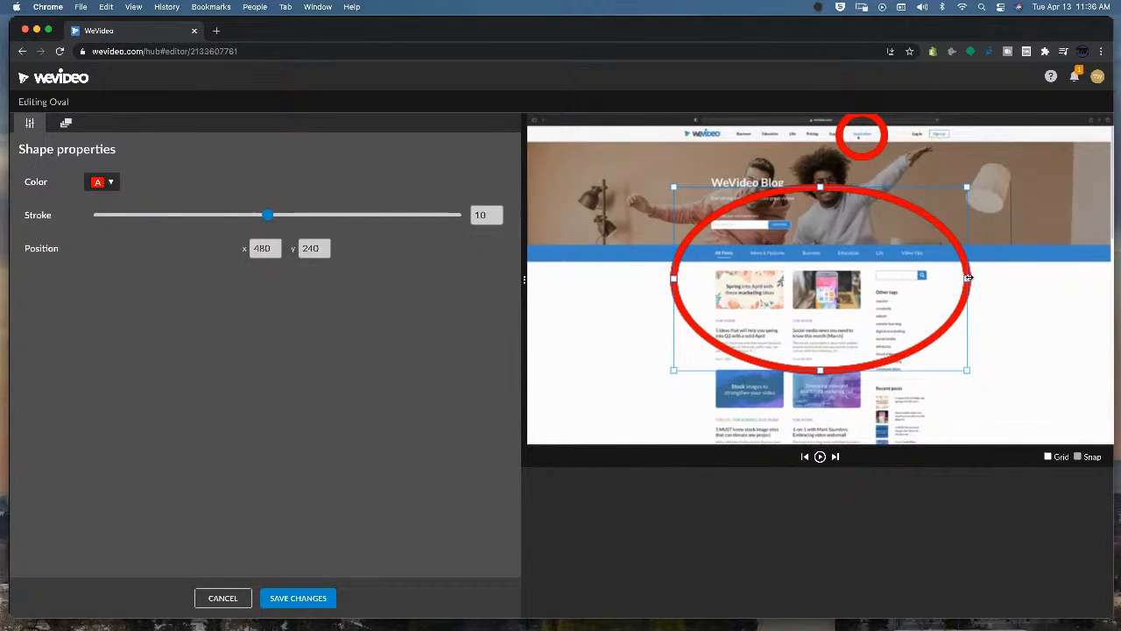
drag(967, 277, 846, 276)
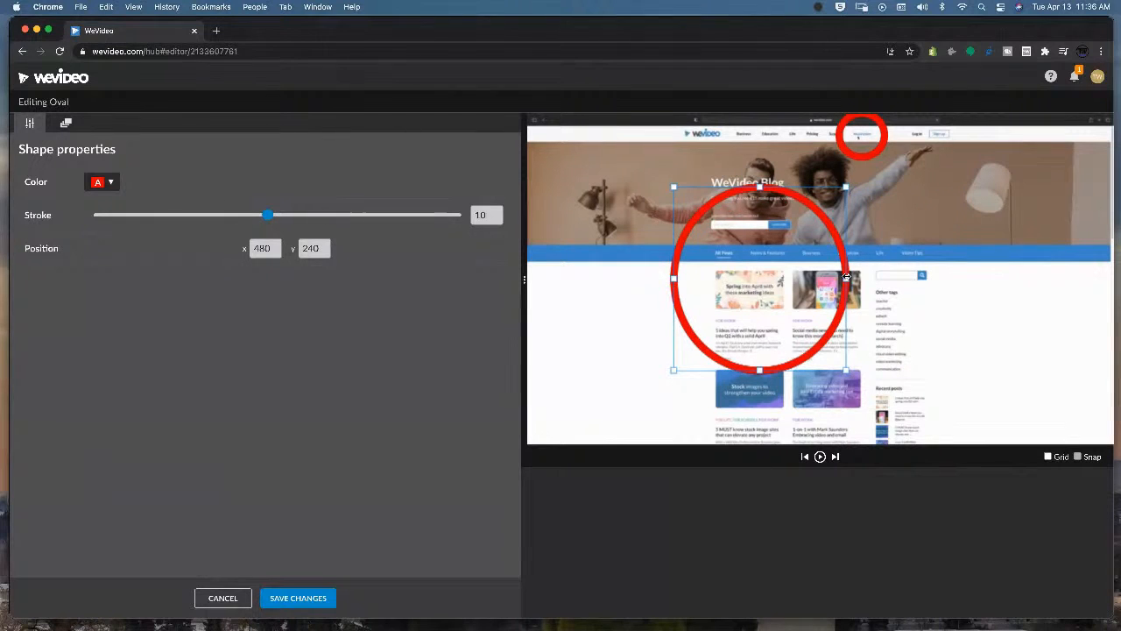
drag(759, 187, 756, 227)
drag(846, 299, 821, 302)
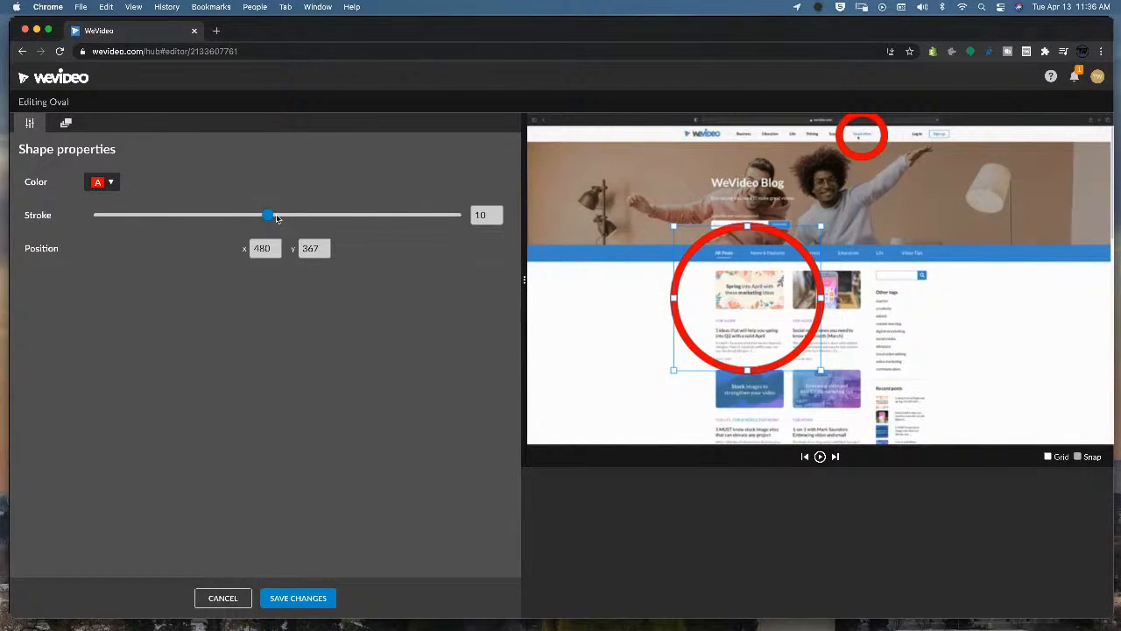
mouse_move(268, 215)
mouse_down()
mouse_move(169, 216)
mouse_move(363, 219)
mouse_up()
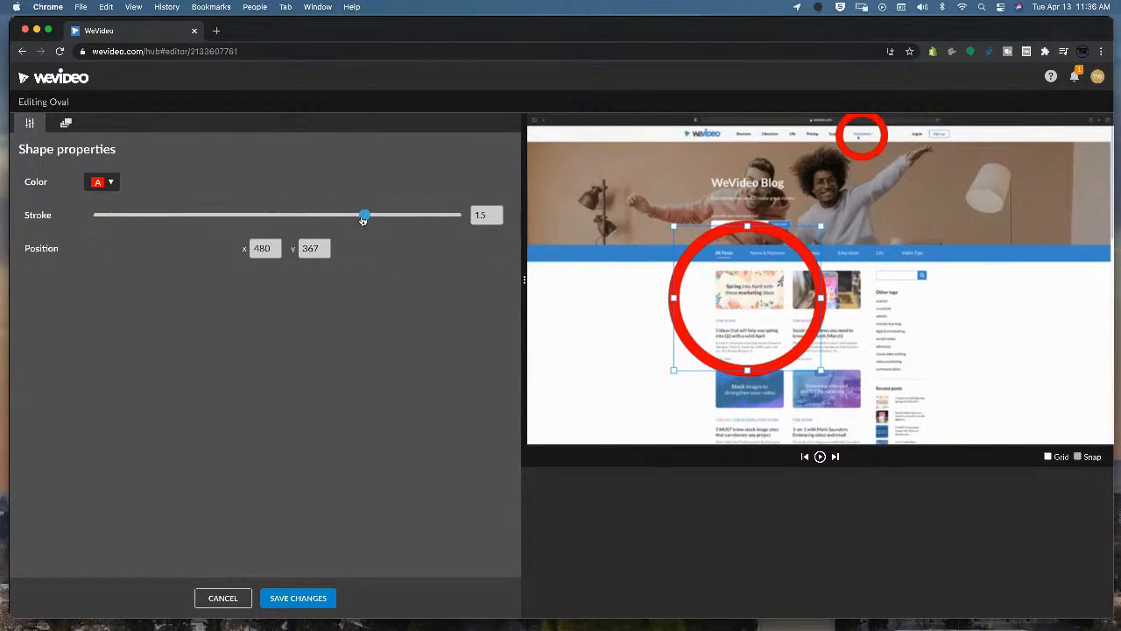
drag(750, 296, 966, 286)
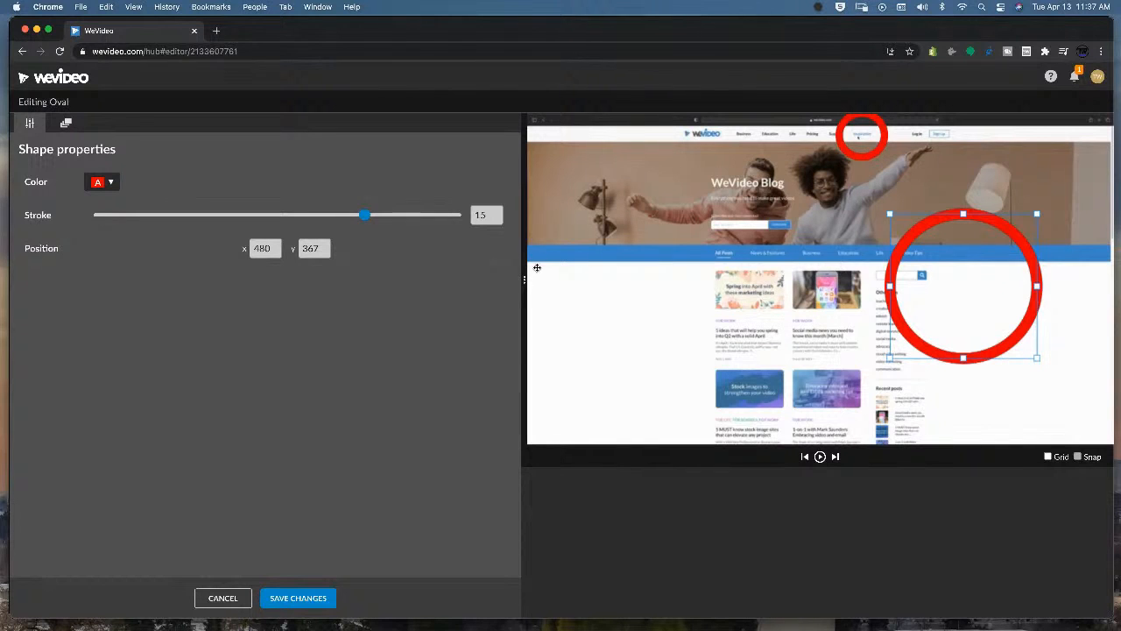
click(221, 598)
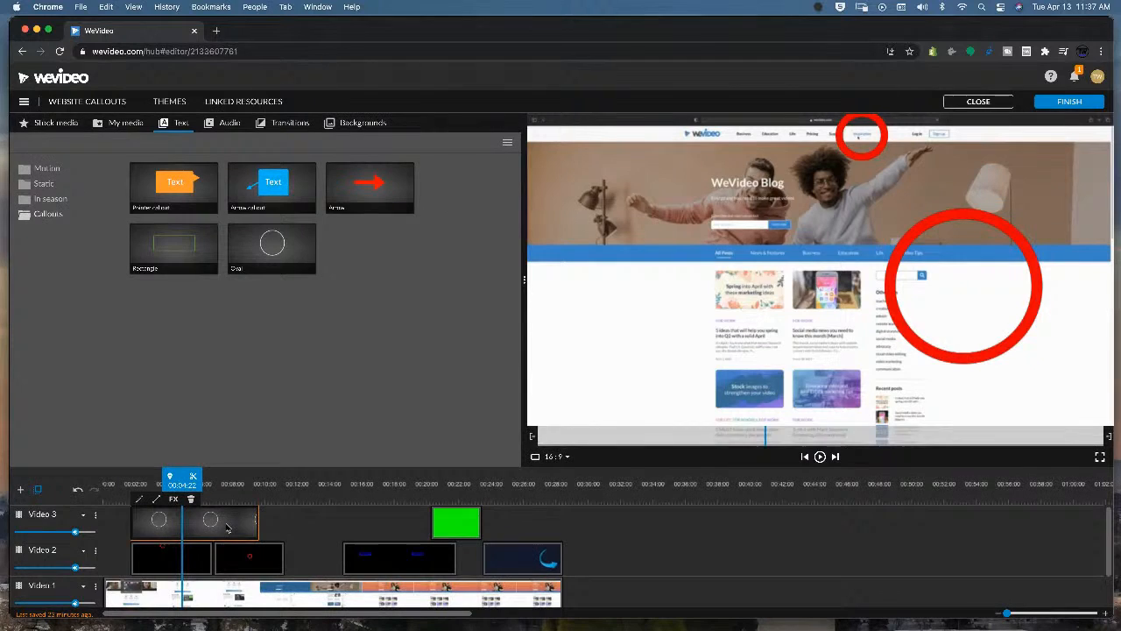
Delete the oval callout clip from the timeline.
key(Delete)
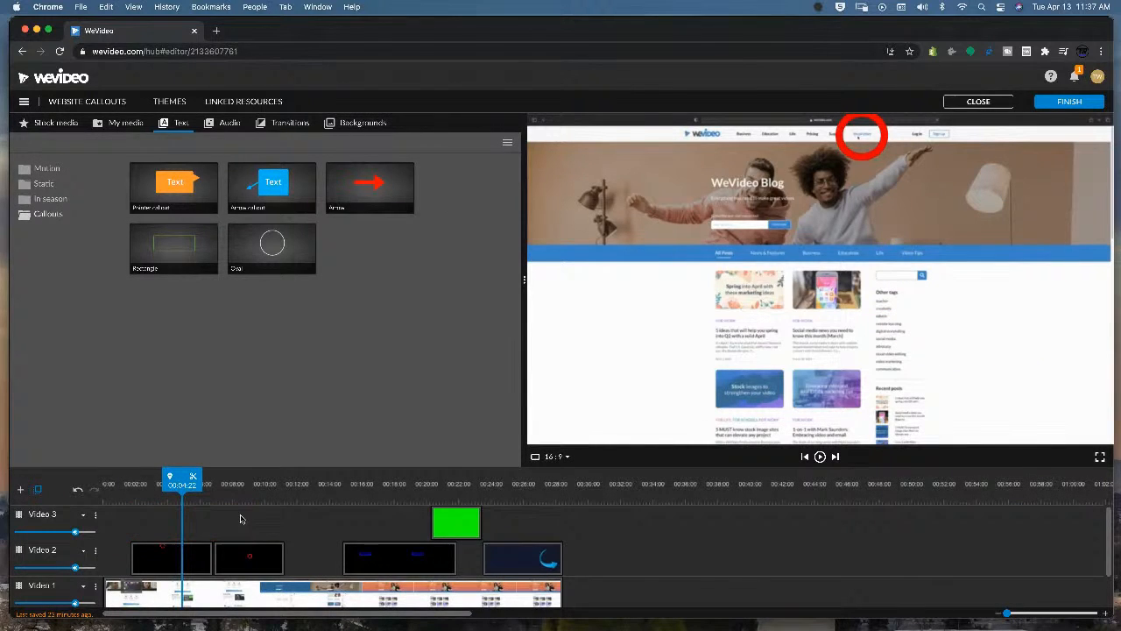
scroll(254, 516, down, 1)
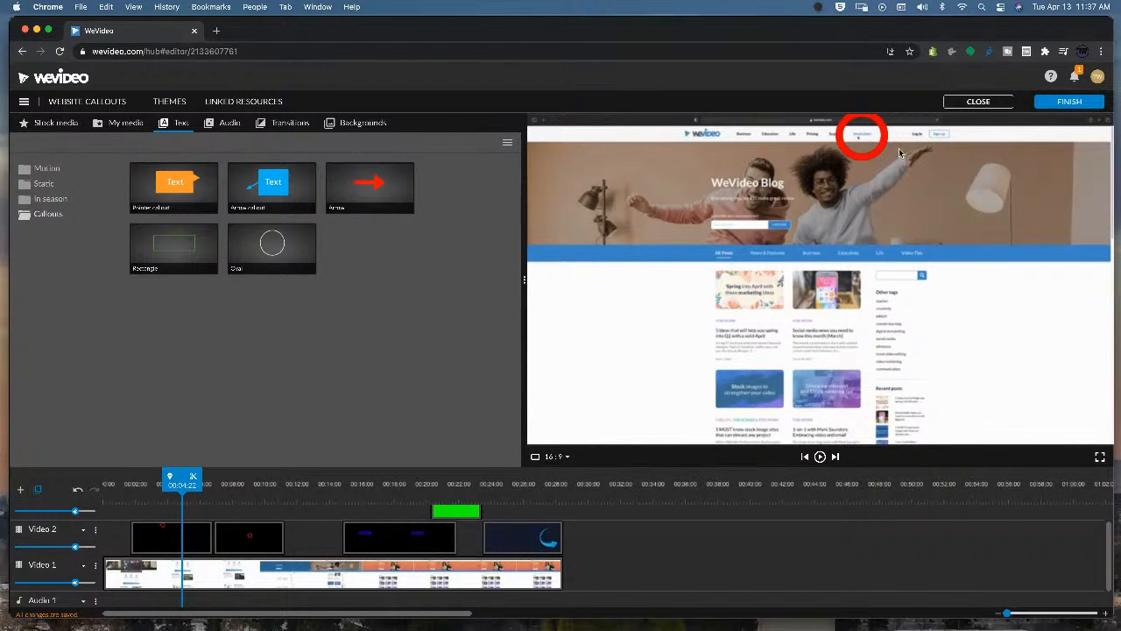
Jump the playhead to various points on the timeline to preview each existing callout over the recording.
click(245, 502)
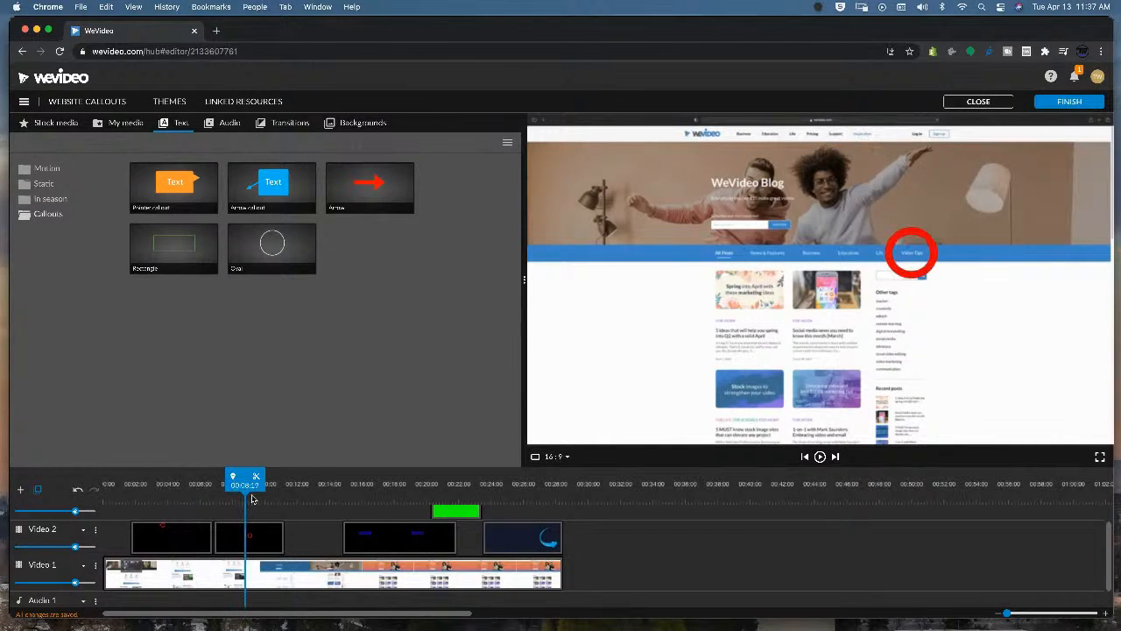
click(393, 500)
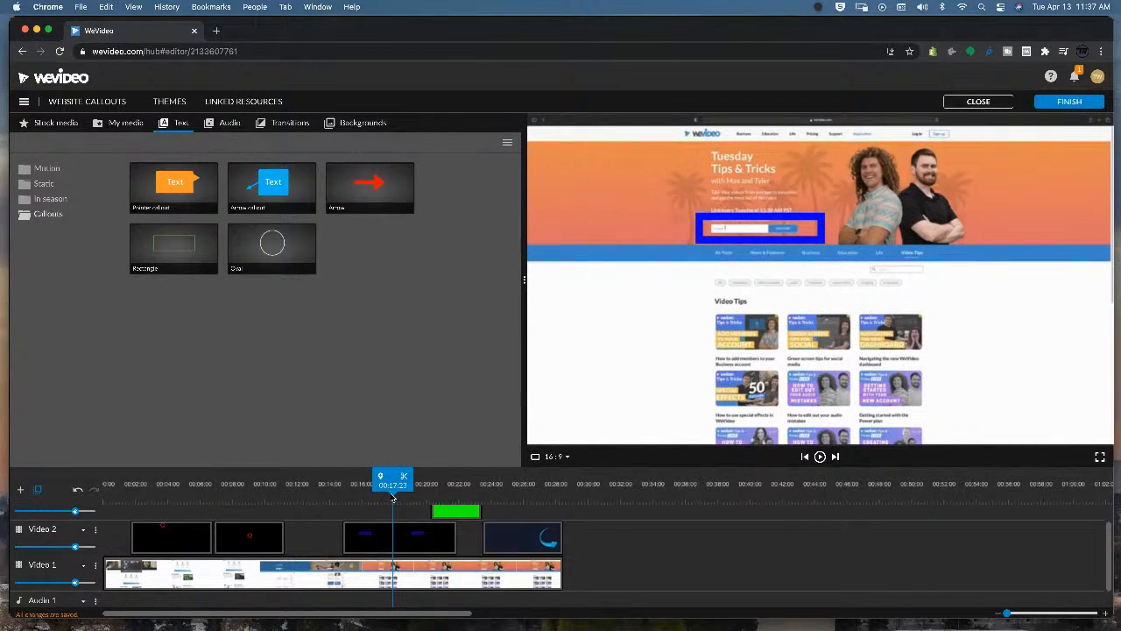
click(253, 497)
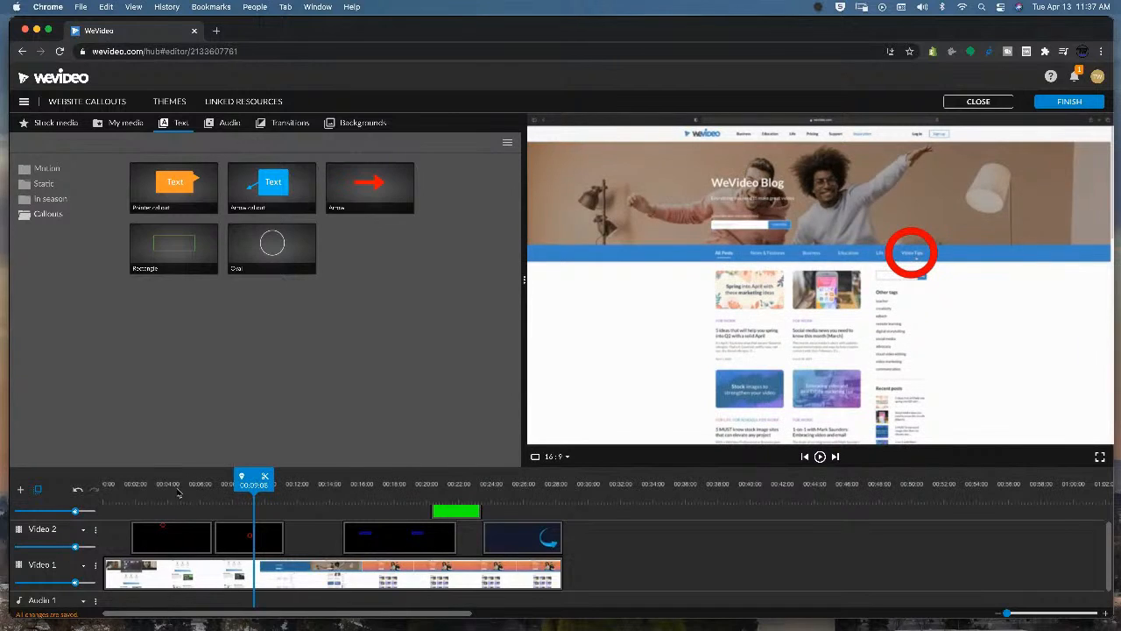
click(176, 495)
click(253, 495)
click(372, 497)
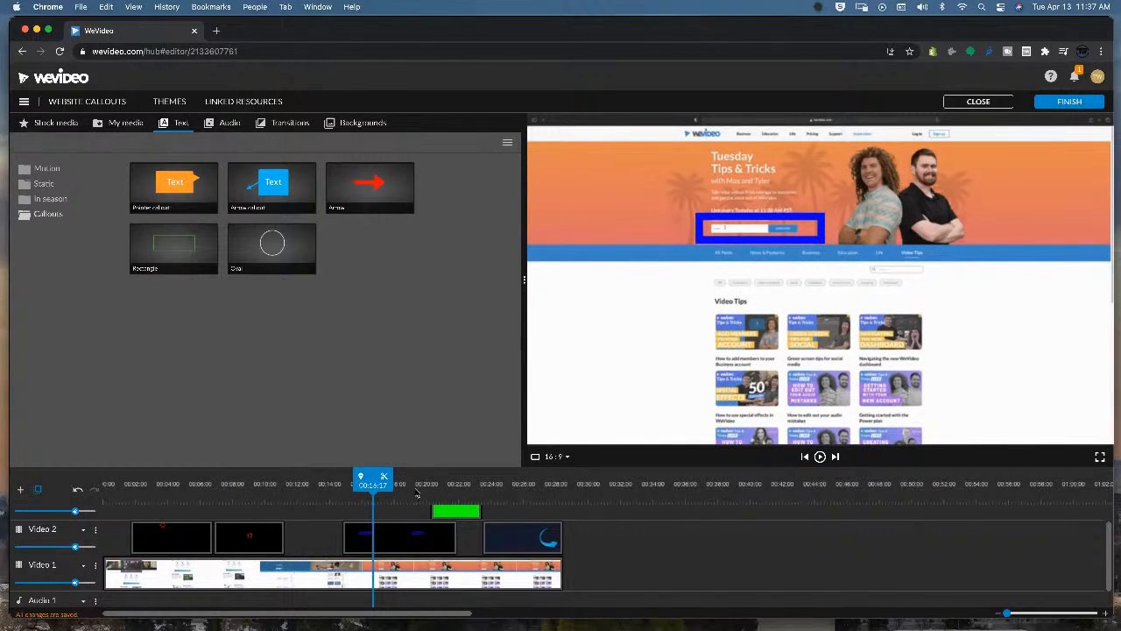
click(449, 486)
click(509, 487)
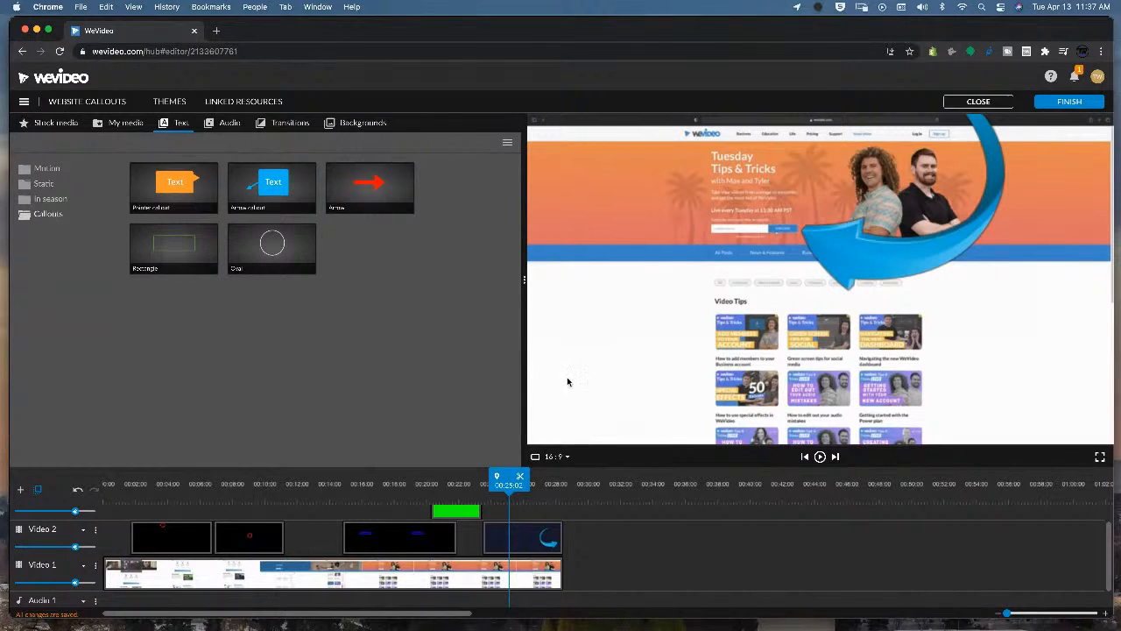
click(537, 489)
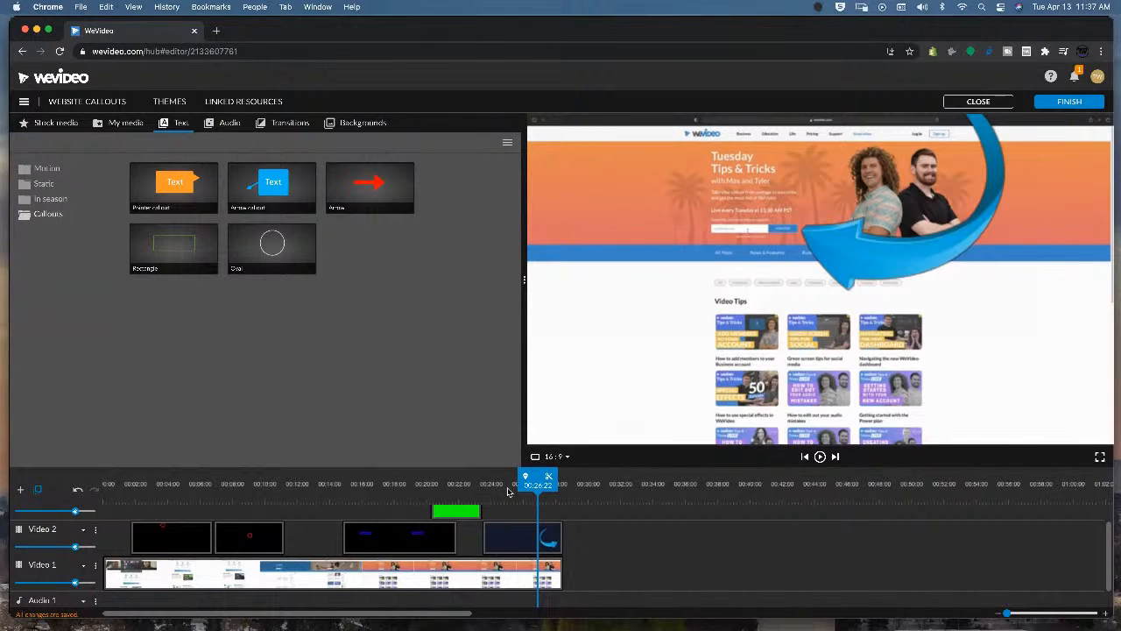
click(451, 483)
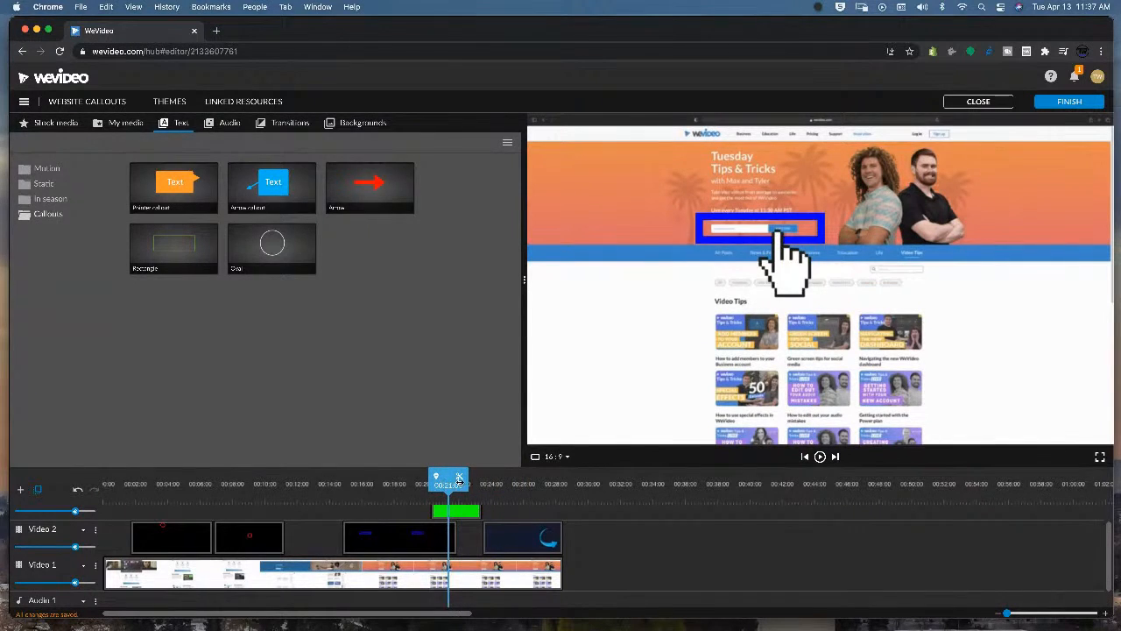
click(392, 487)
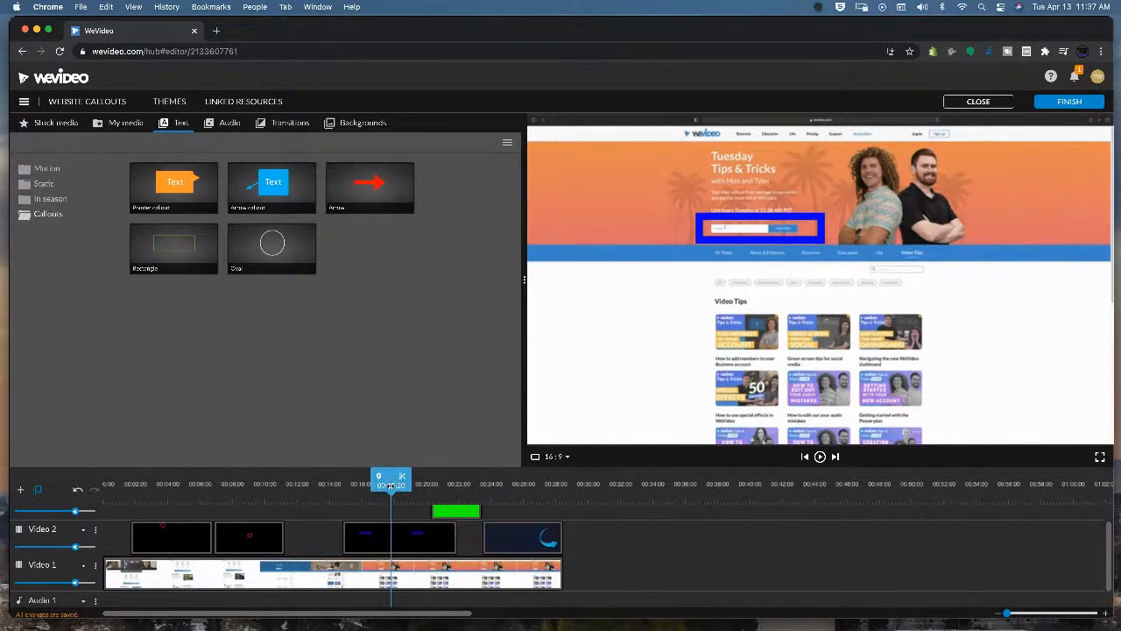
click(236, 495)
click(187, 496)
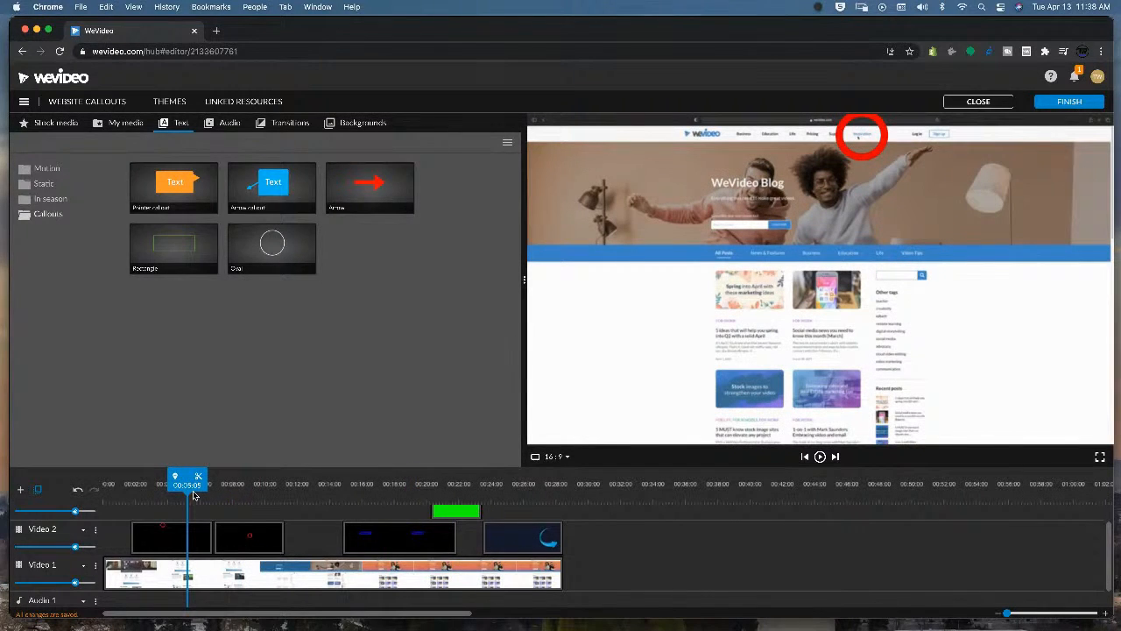
click(247, 494)
click(364, 487)
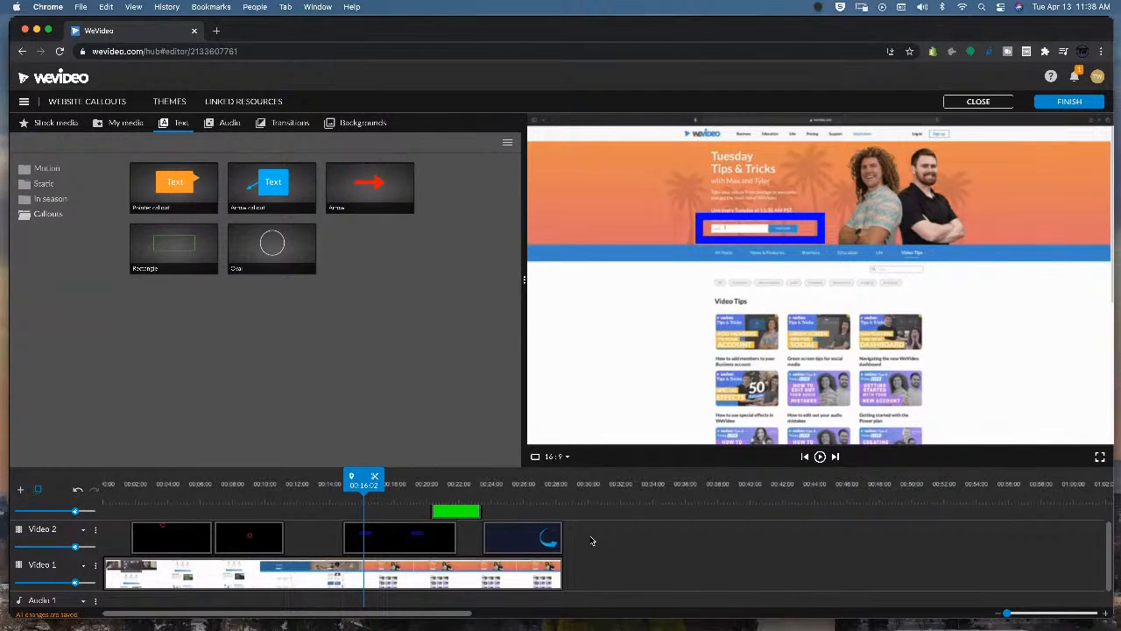
click(453, 483)
click(524, 487)
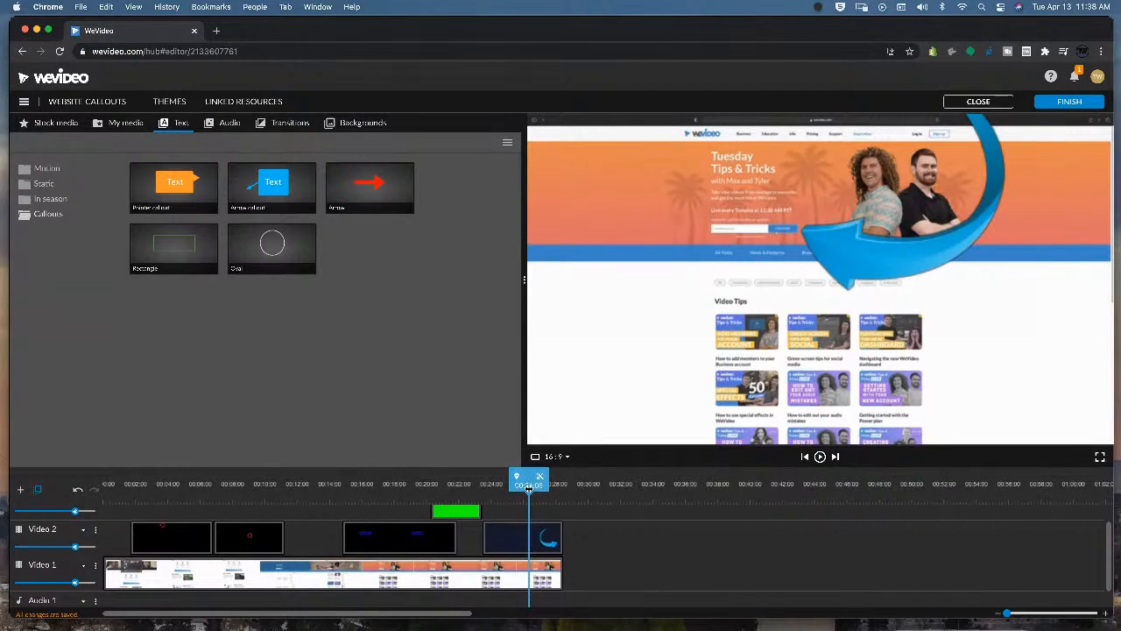
click(430, 484)
drag(443, 477, 476, 477)
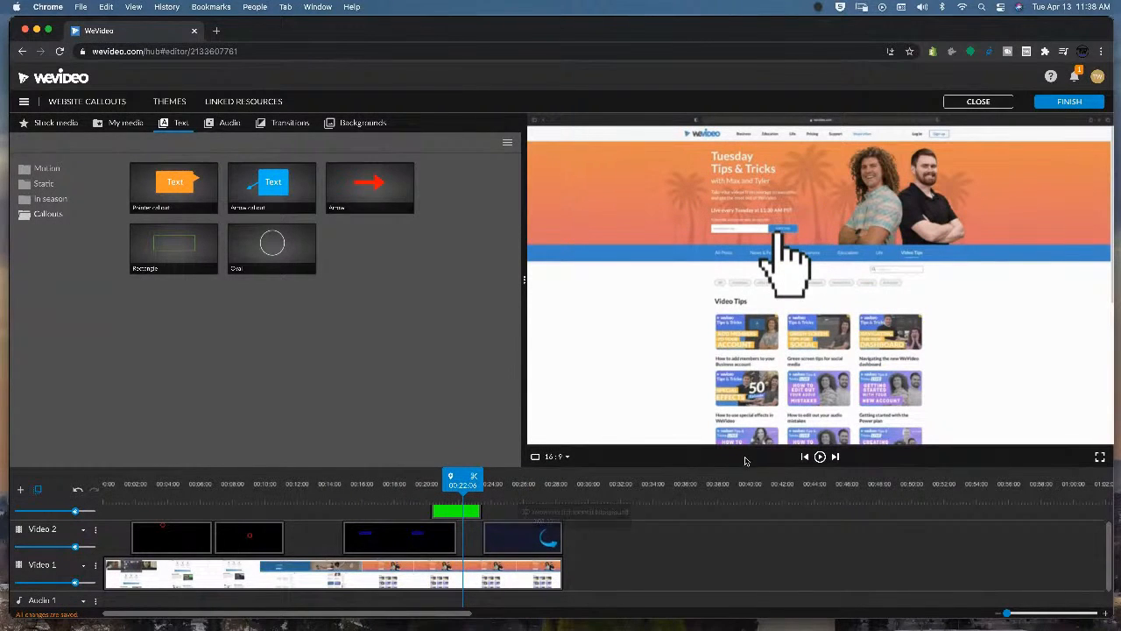
click(378, 492)
scroll(718, 515, down, 2)
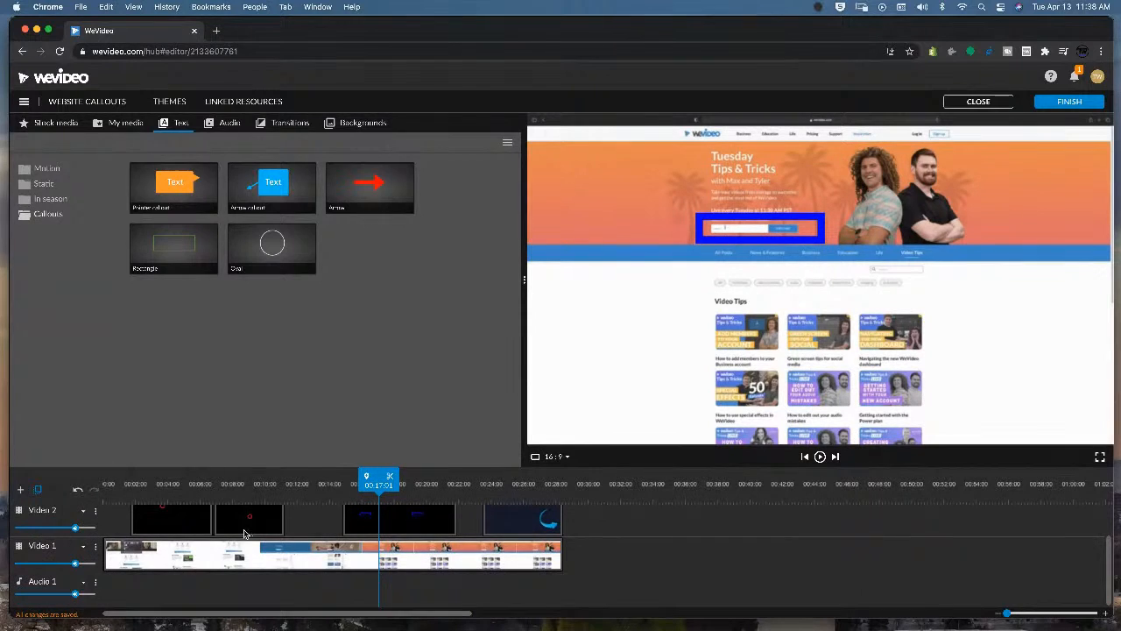
scroll(289, 525, up, 2)
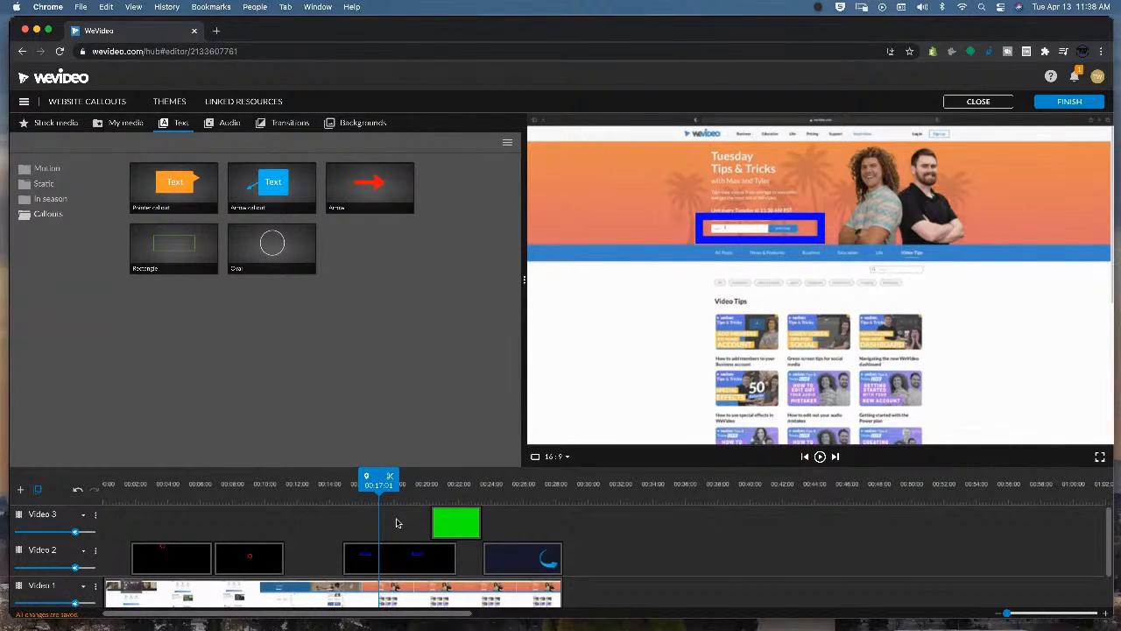
drag(420, 492, 453, 491)
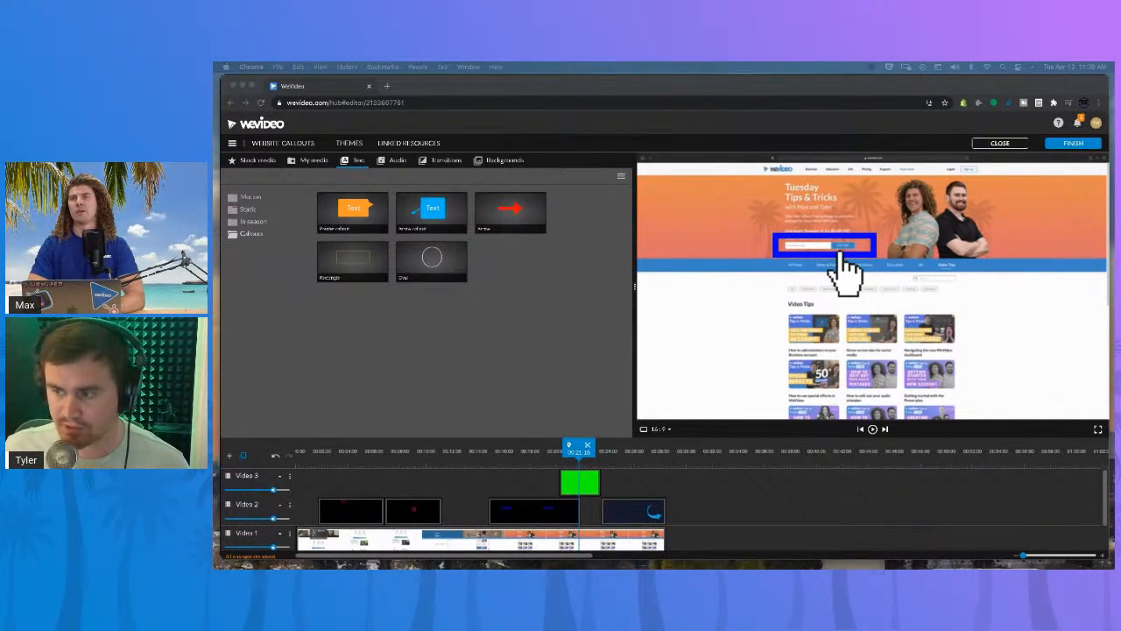
click(682, 480)
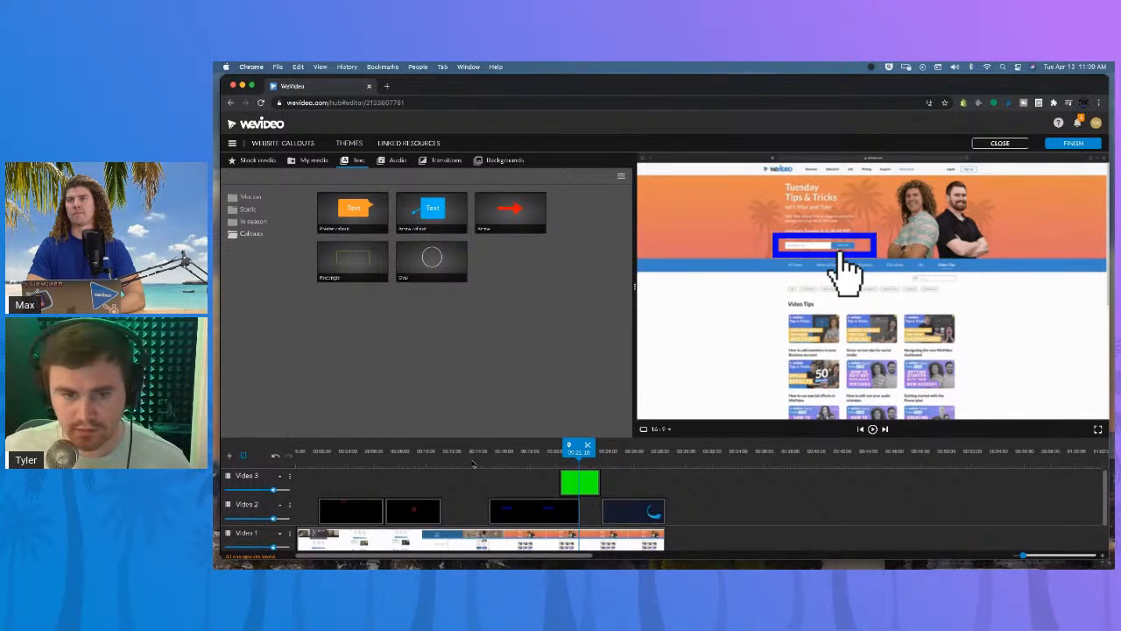
mouse_move(579, 448)
mouse_down()
mouse_move(613, 451)
mouse_move(578, 450)
mouse_up()
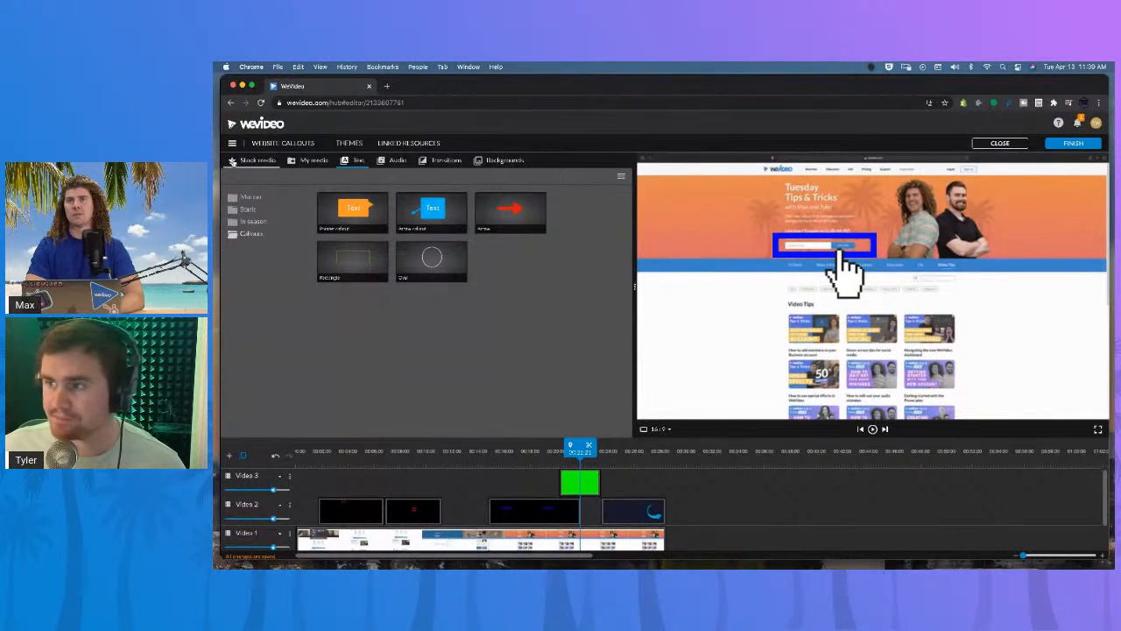
Open the stock media library and scrub the timeline to preview the recording at several points.
click(232, 162)
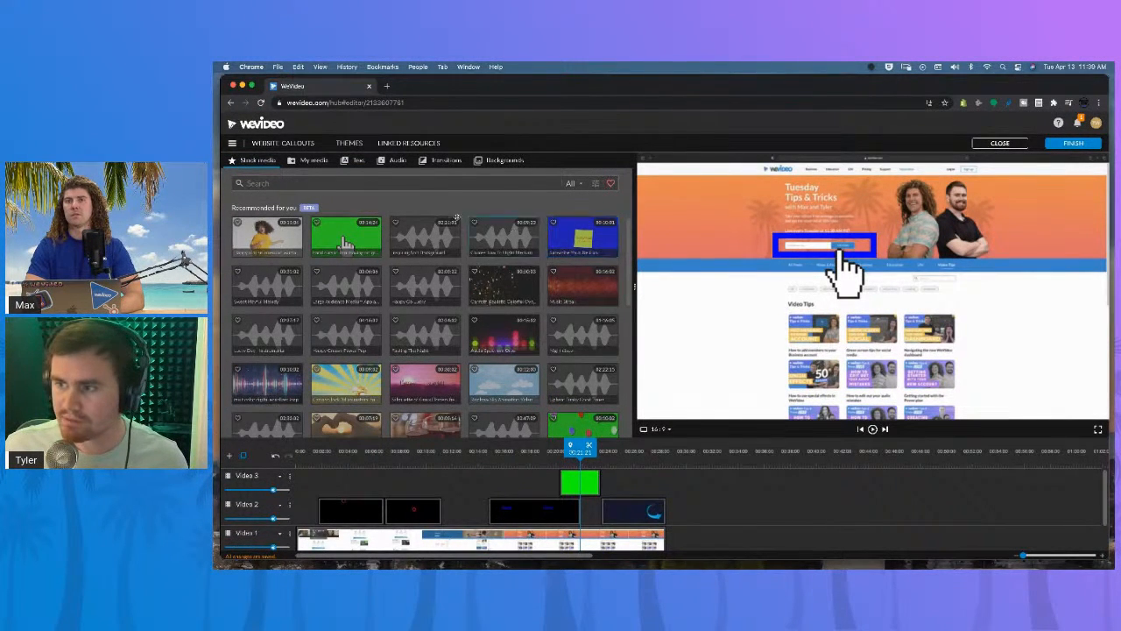
click(348, 459)
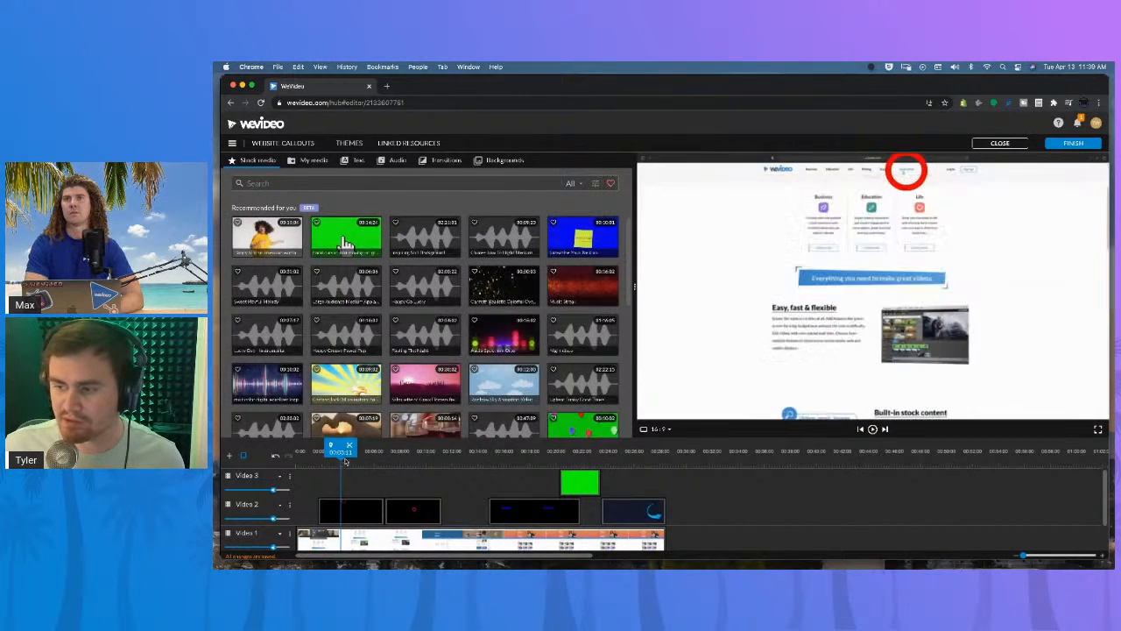
click(409, 460)
click(515, 459)
click(571, 457)
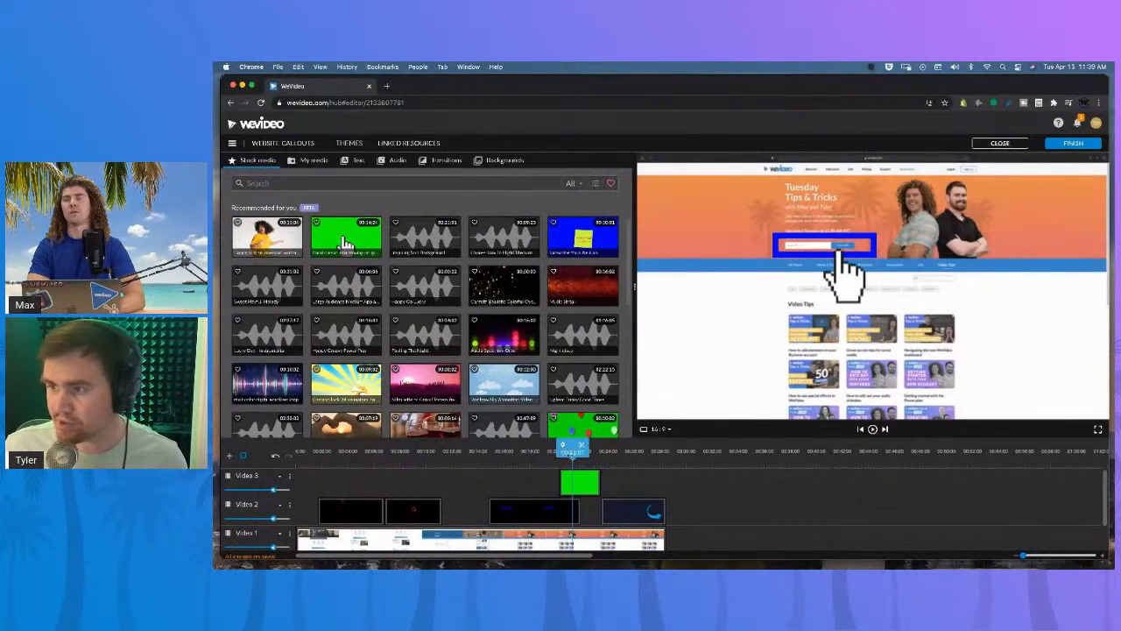
Search the stock media for arrow and preview several of the arrow clips.
click(281, 183)
text(a)
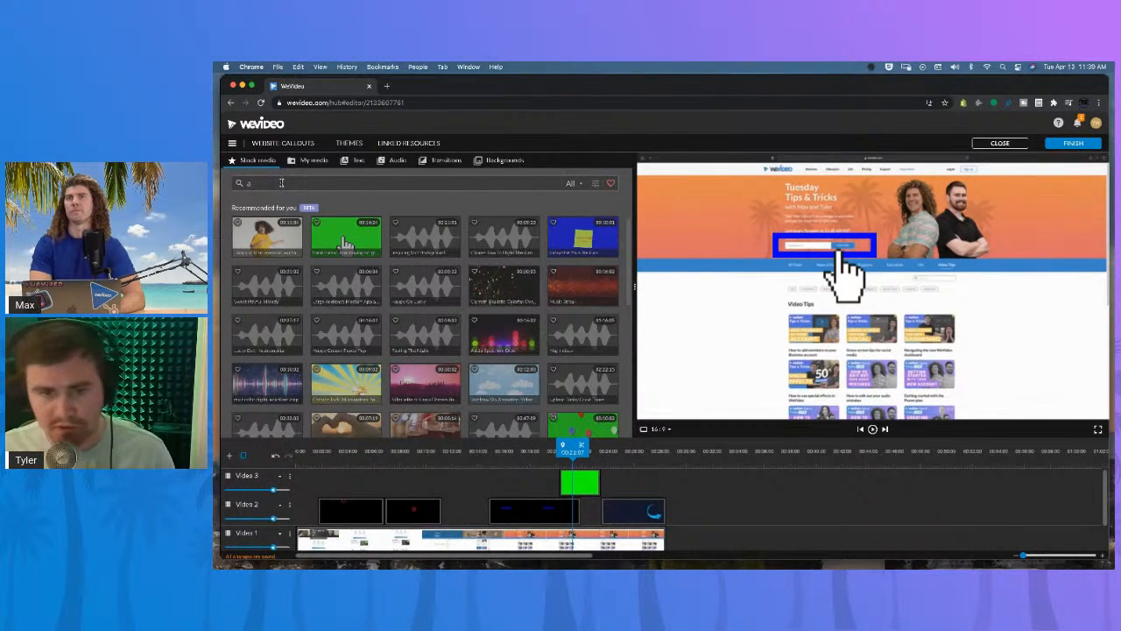
text(n)
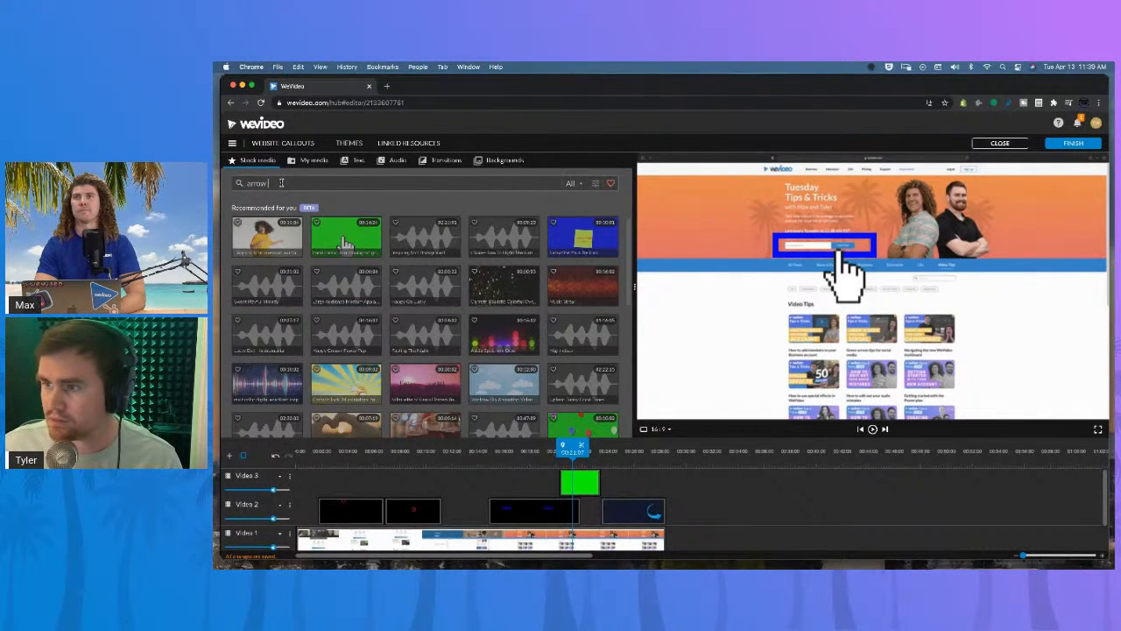
key(Return)
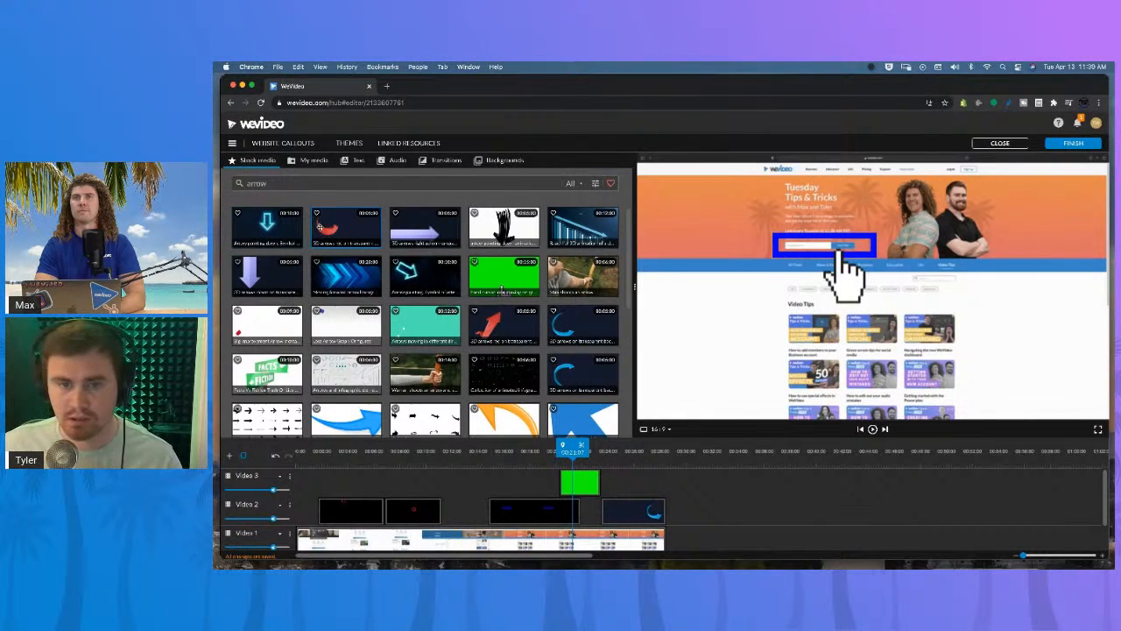
click(331, 229)
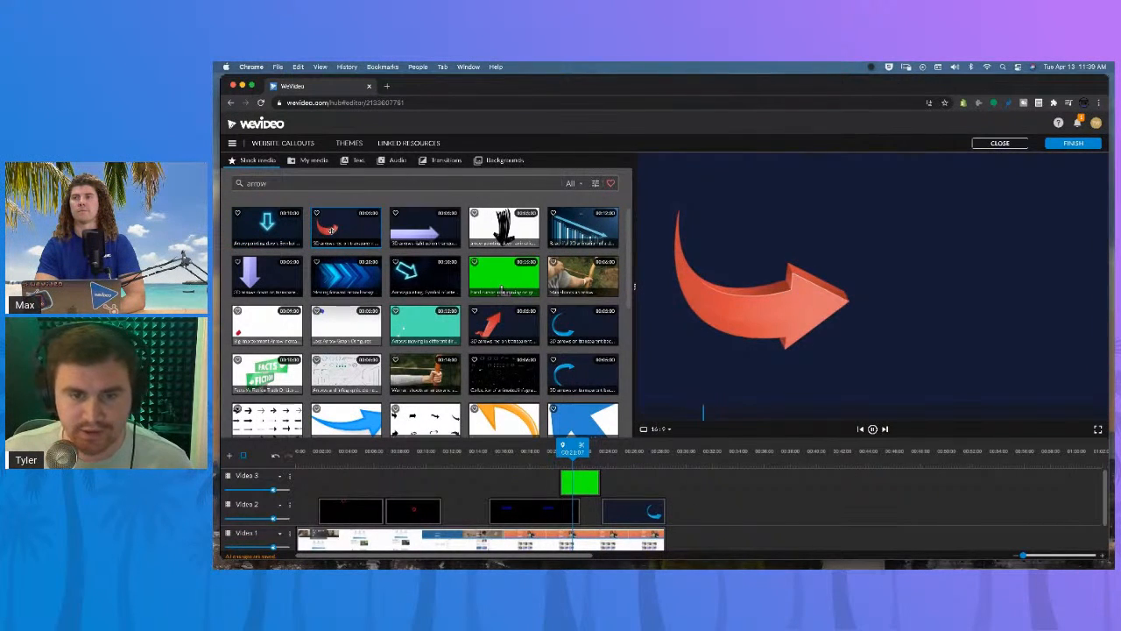
click(400, 234)
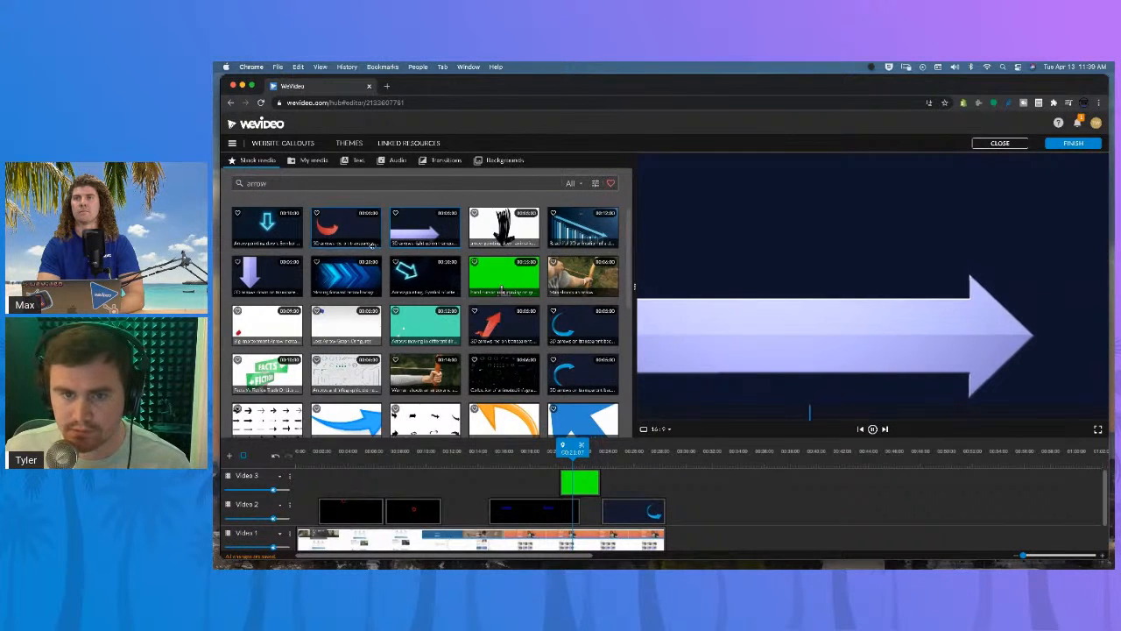
click(290, 270)
click(349, 275)
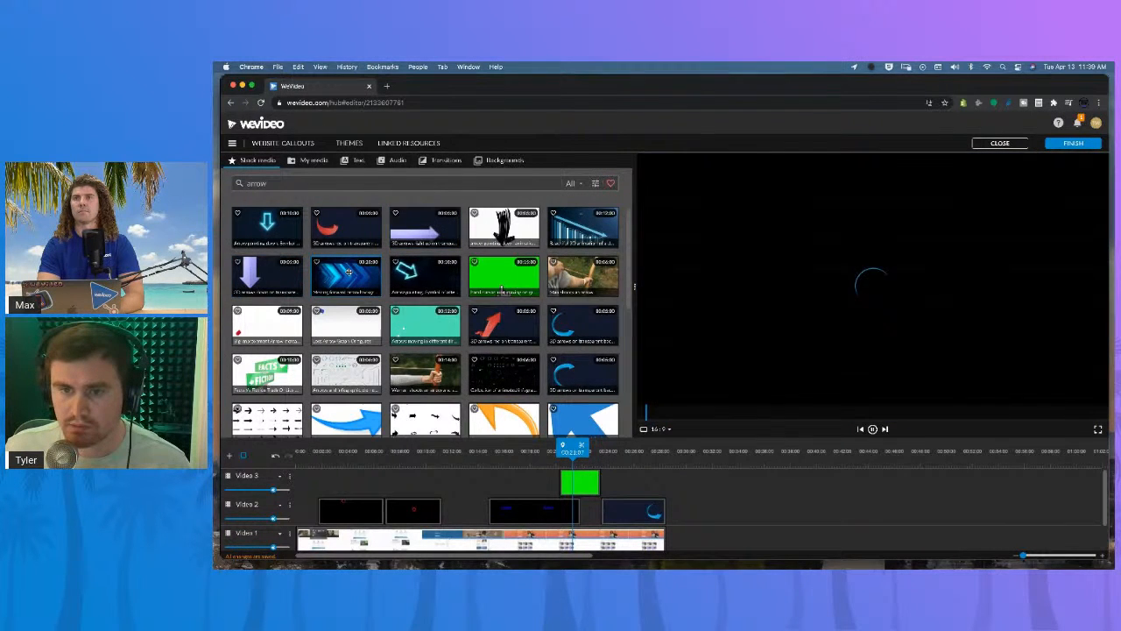
click(416, 279)
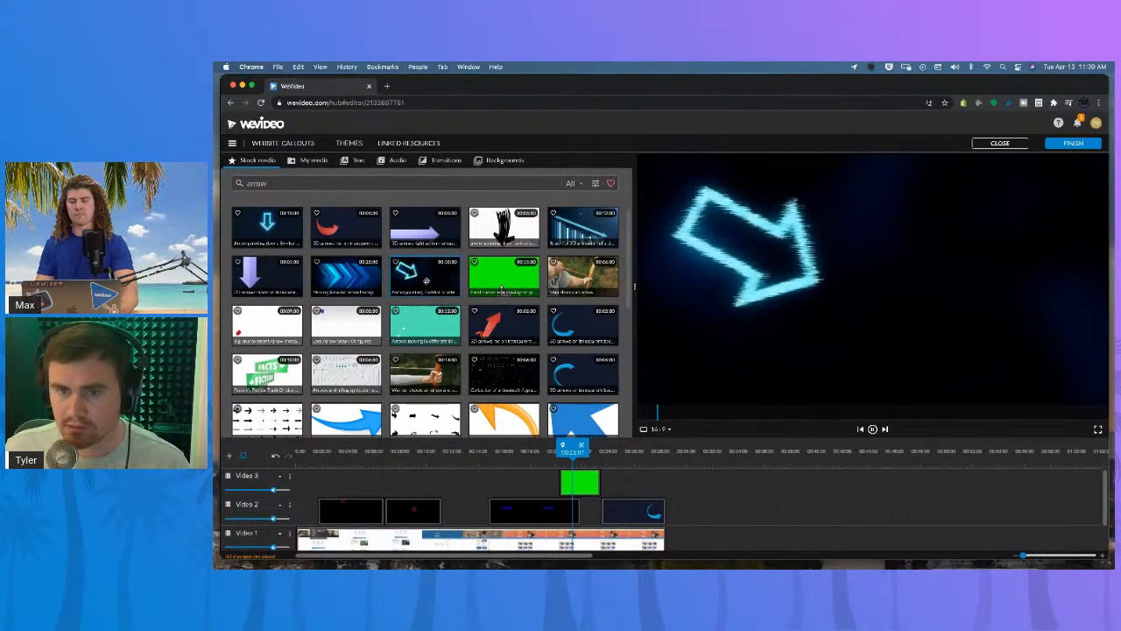
click(507, 331)
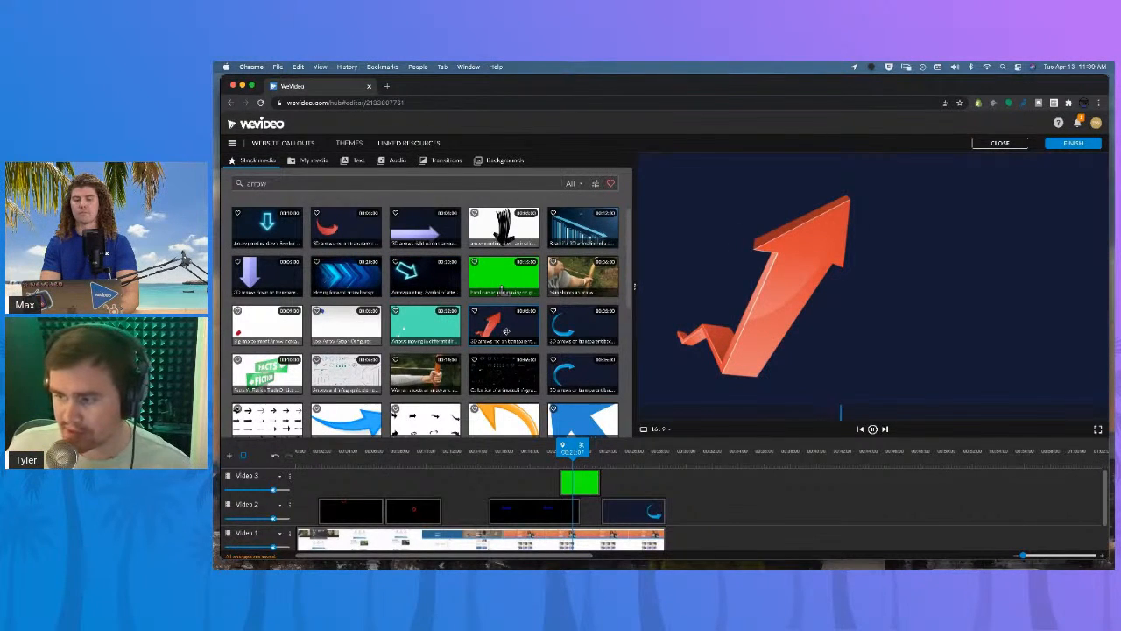
Add the red 3D arrow clip to the Video 3 track at about 00:14.
click(330, 228)
drag(331, 229, 493, 482)
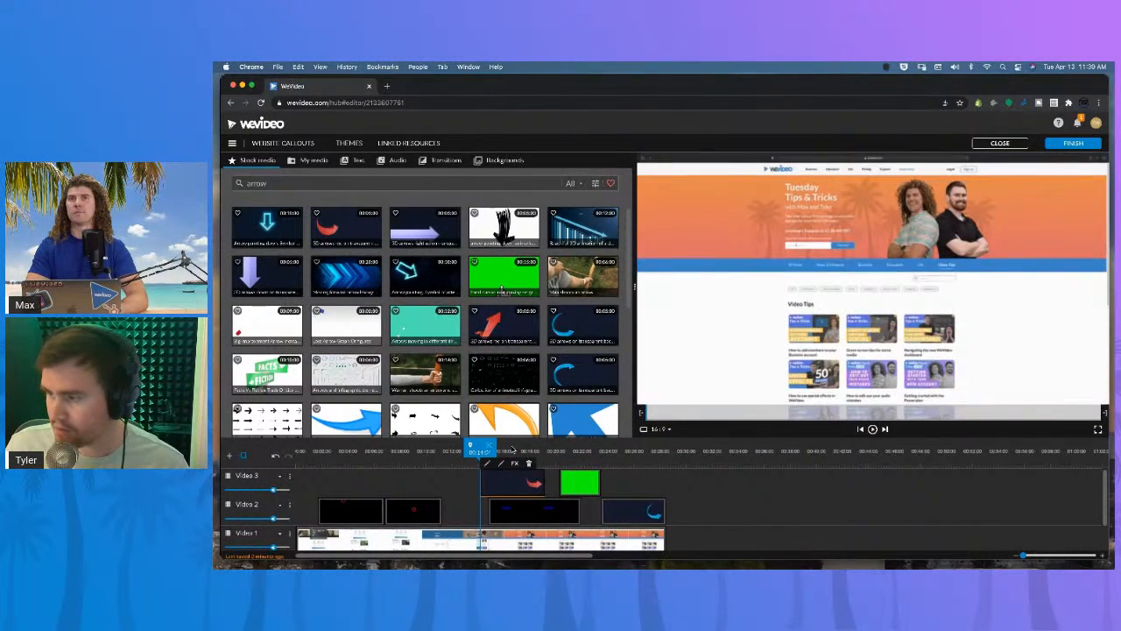
click(512, 448)
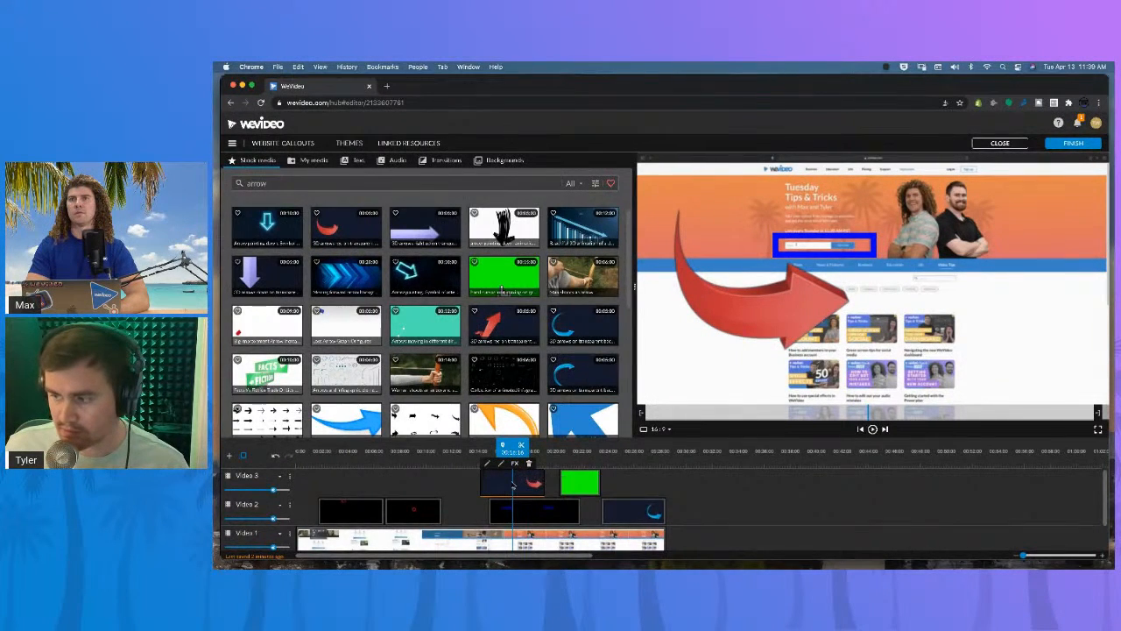
Try scaling the arrow to 0.59, moving it below the signup box and flipping it vertically, then cancel.
double_click(520, 483)
drag(701, 295, 730, 302)
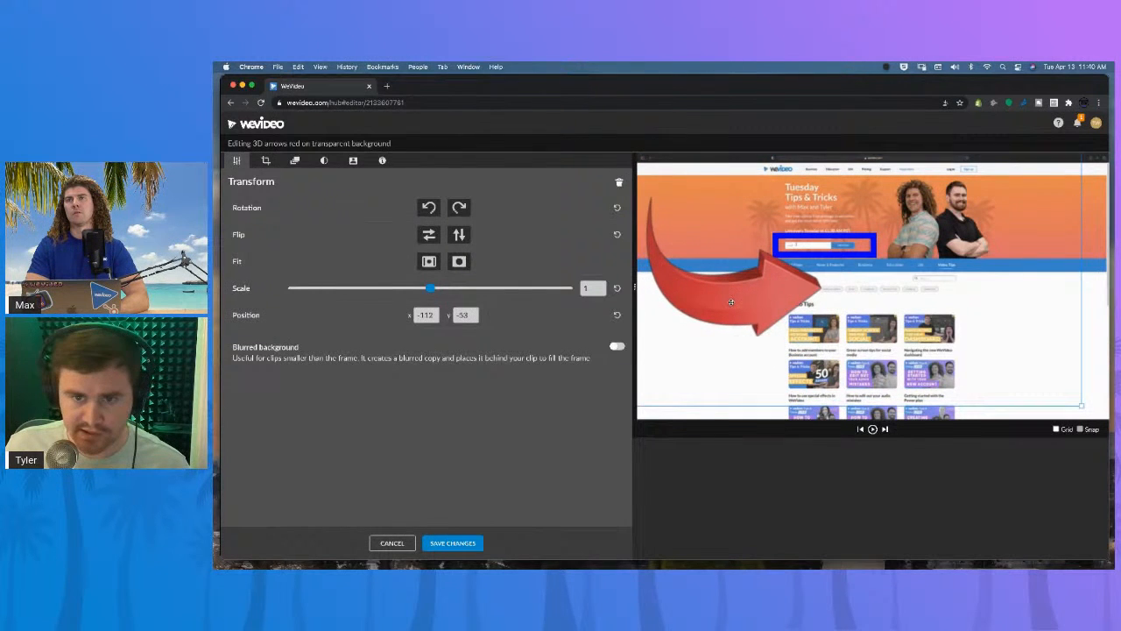
drag(434, 290, 372, 289)
drag(715, 286, 725, 338)
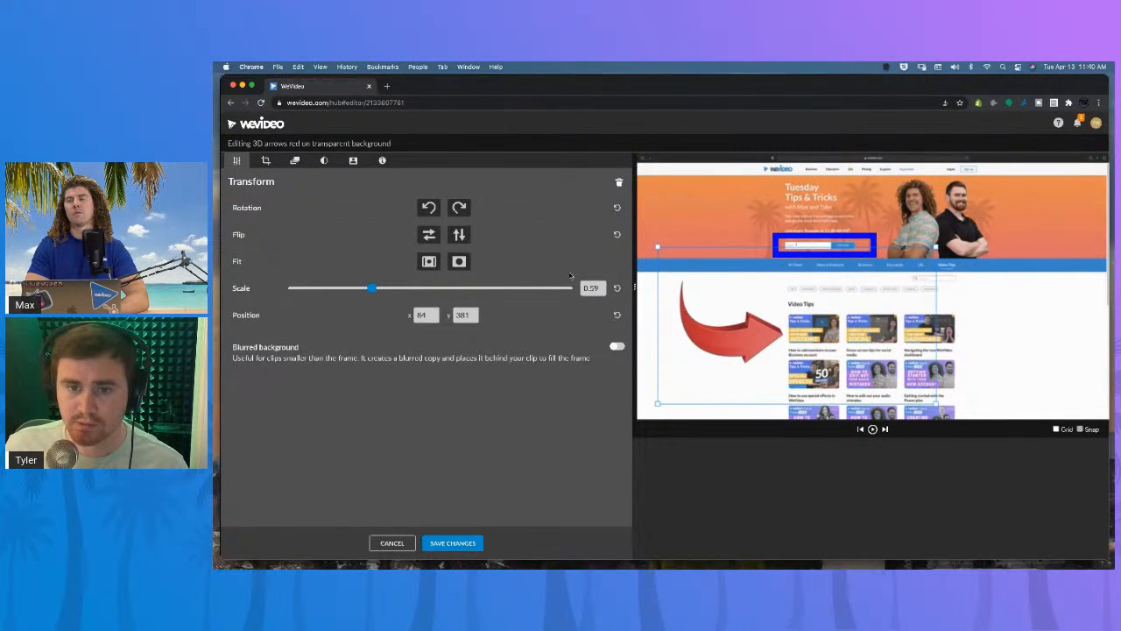
click(430, 235)
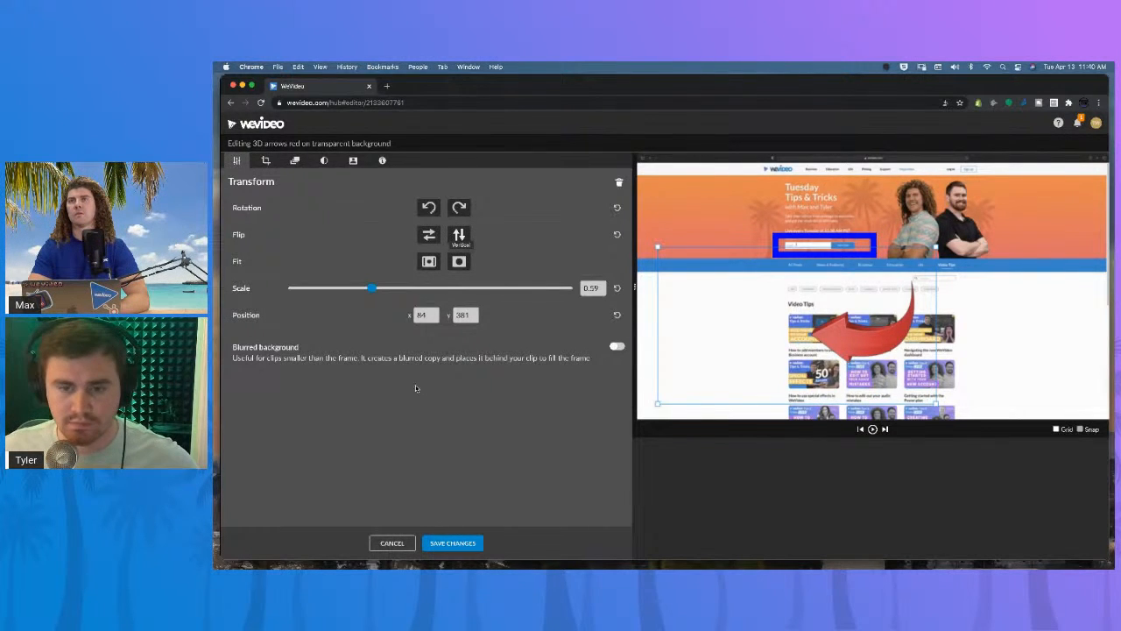
click(392, 543)
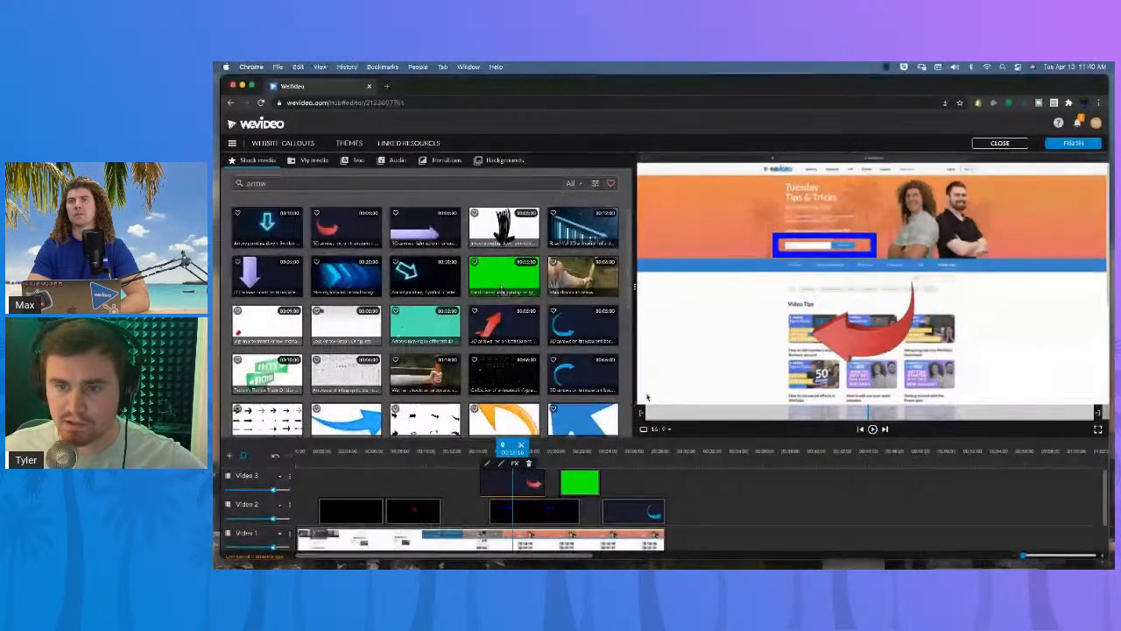
Reopen the arrow clip's editor, cancel it, and delete the arrow clip from the timeline.
double_click(508, 488)
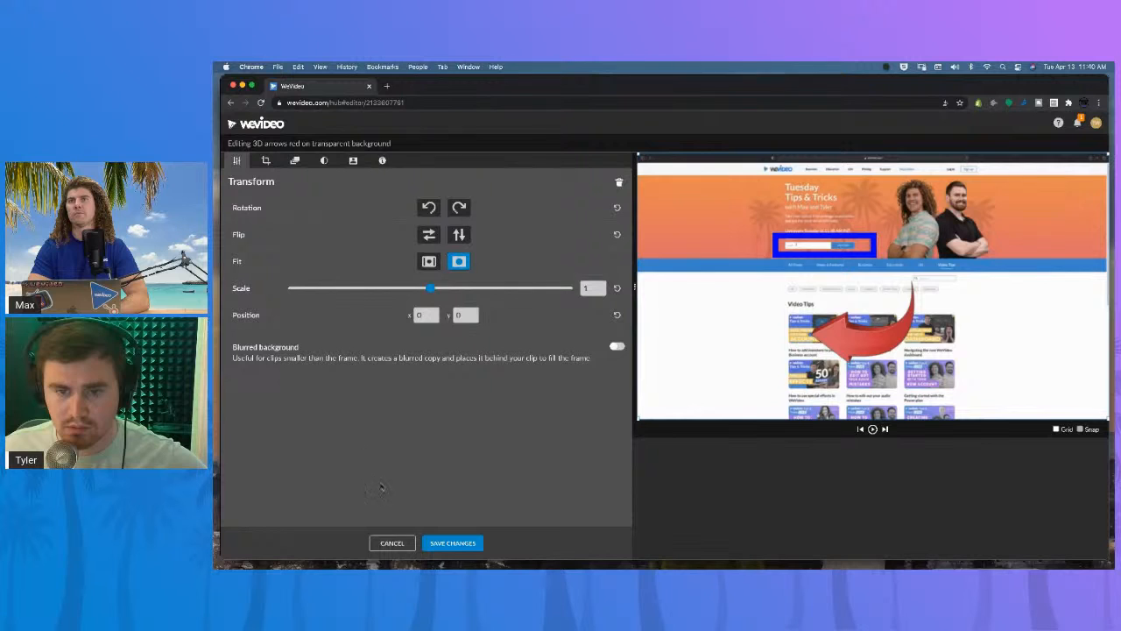
click(392, 543)
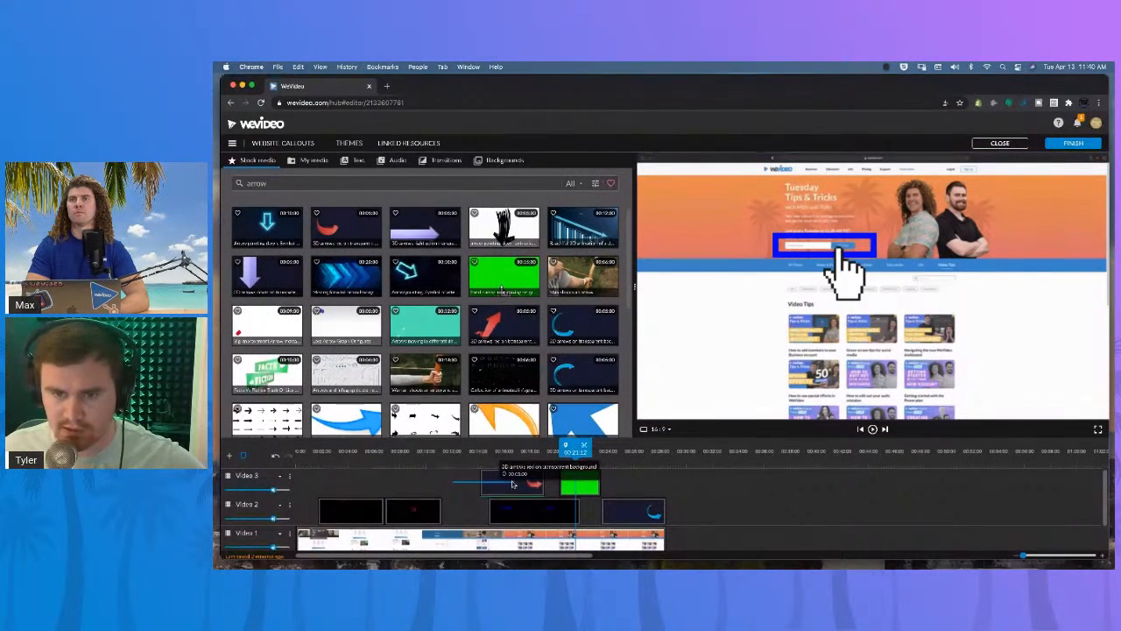
key(Delete)
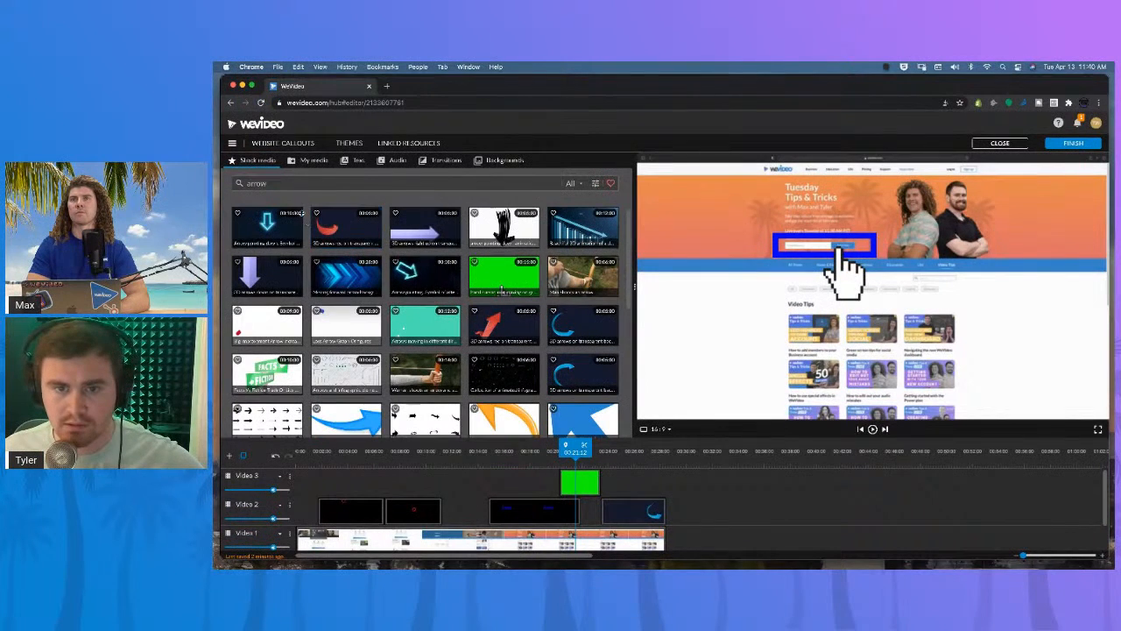
Search the stock media for point hand and preview a pointing hand clip.
click(285, 184)
drag(286, 184, 249, 183)
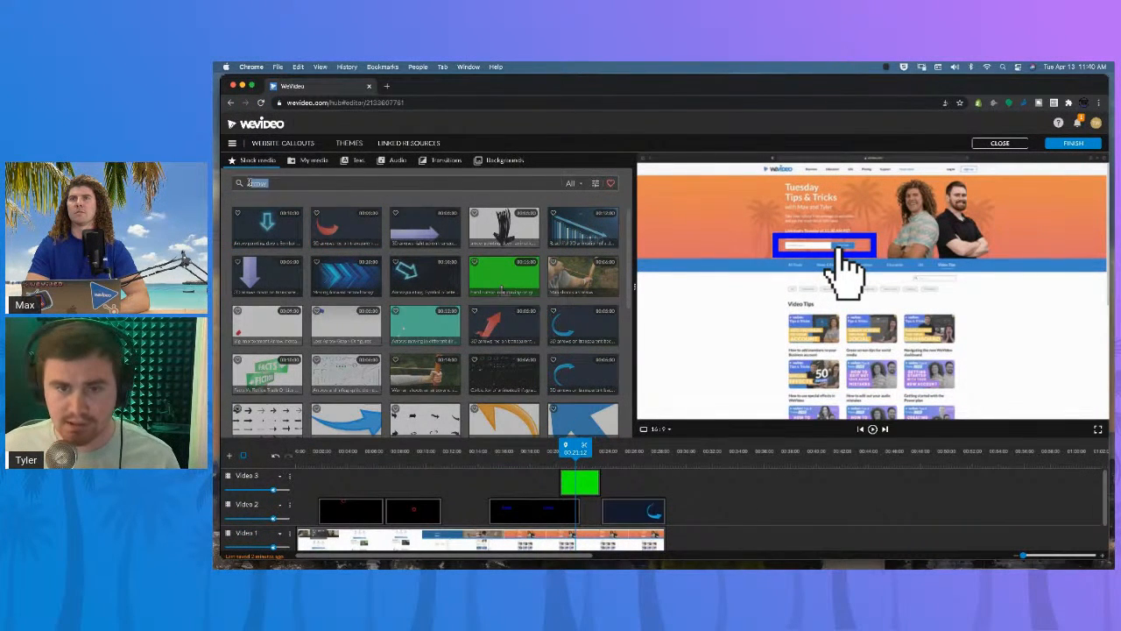
key(BackSpace)
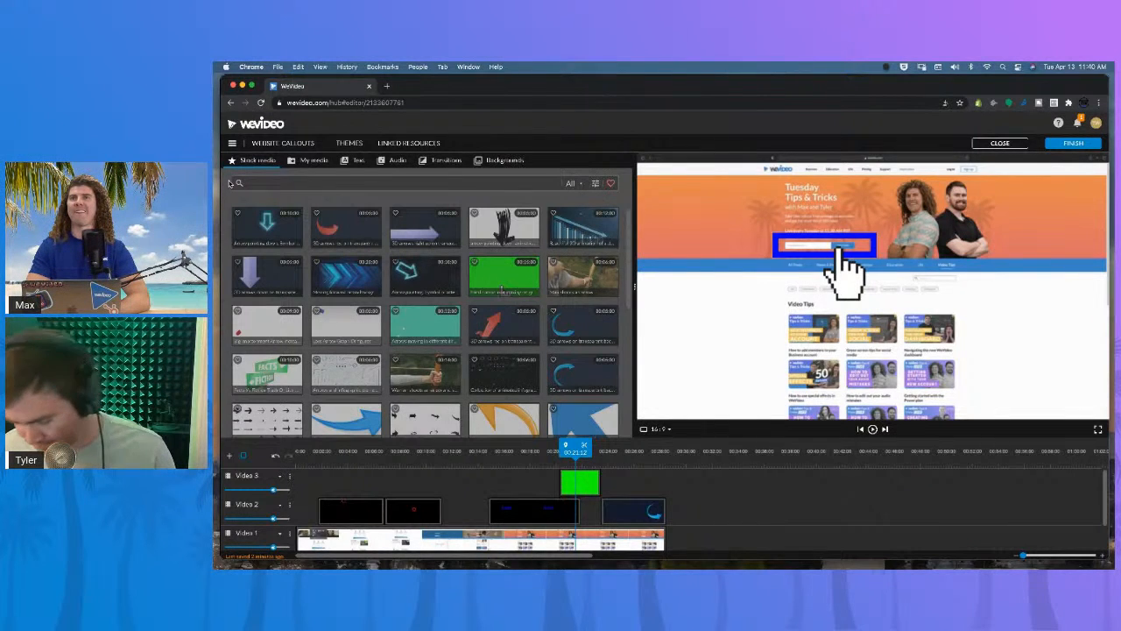
text(aoint hand)
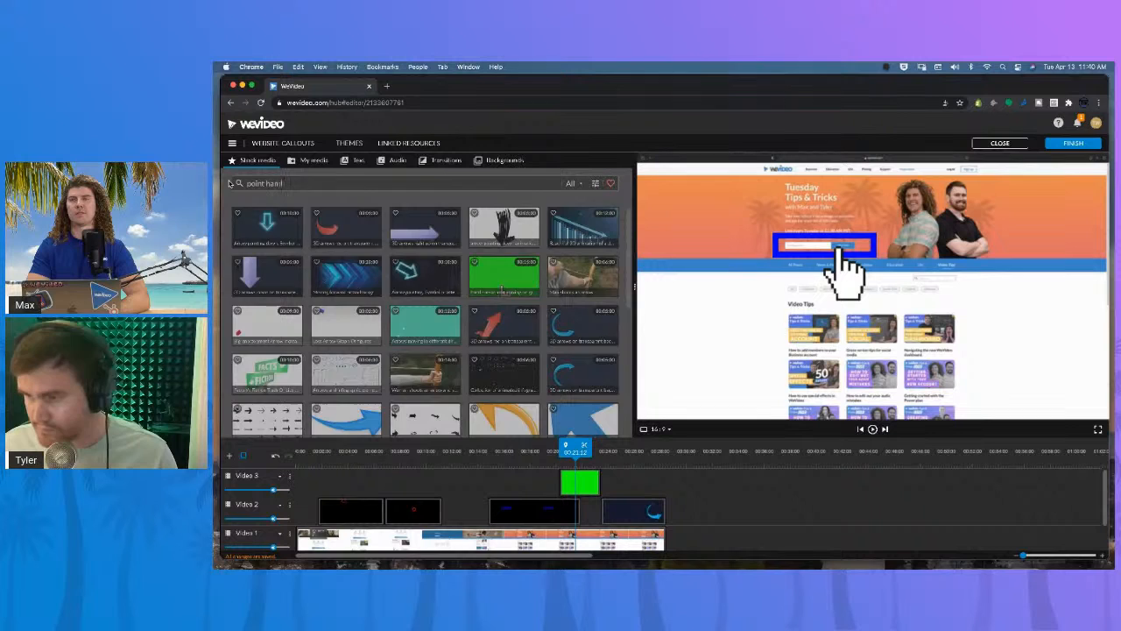
key(Return)
click(508, 276)
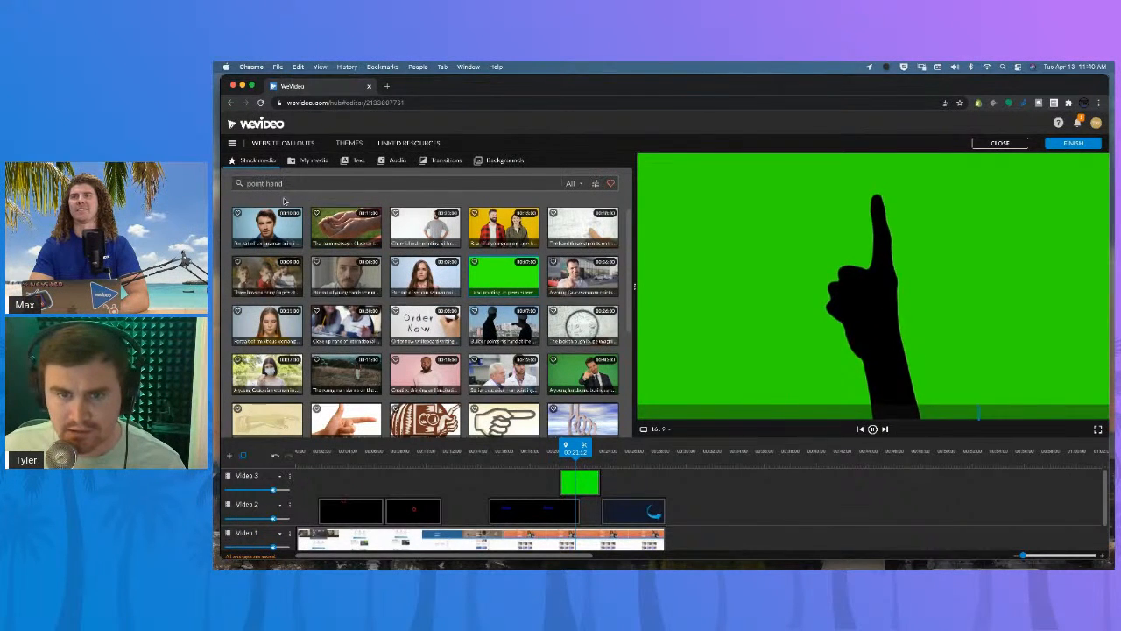
Search the stock media for hand and preview the green-screen hand gesture clip.
drag(264, 183, 237, 183)
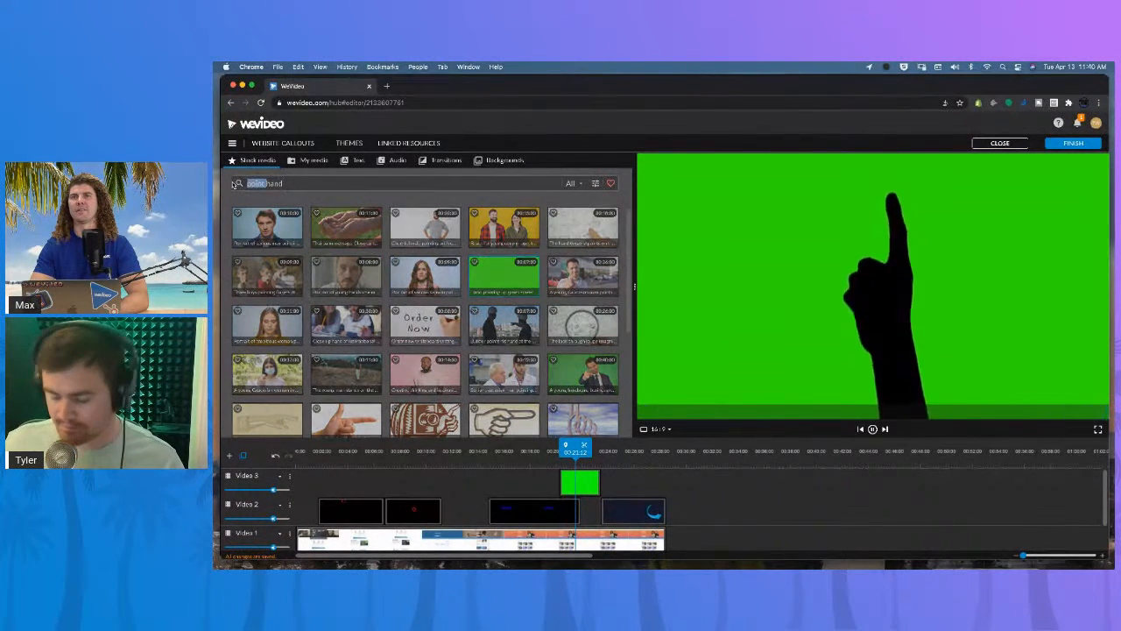
key(BackSpace)
key(Return)
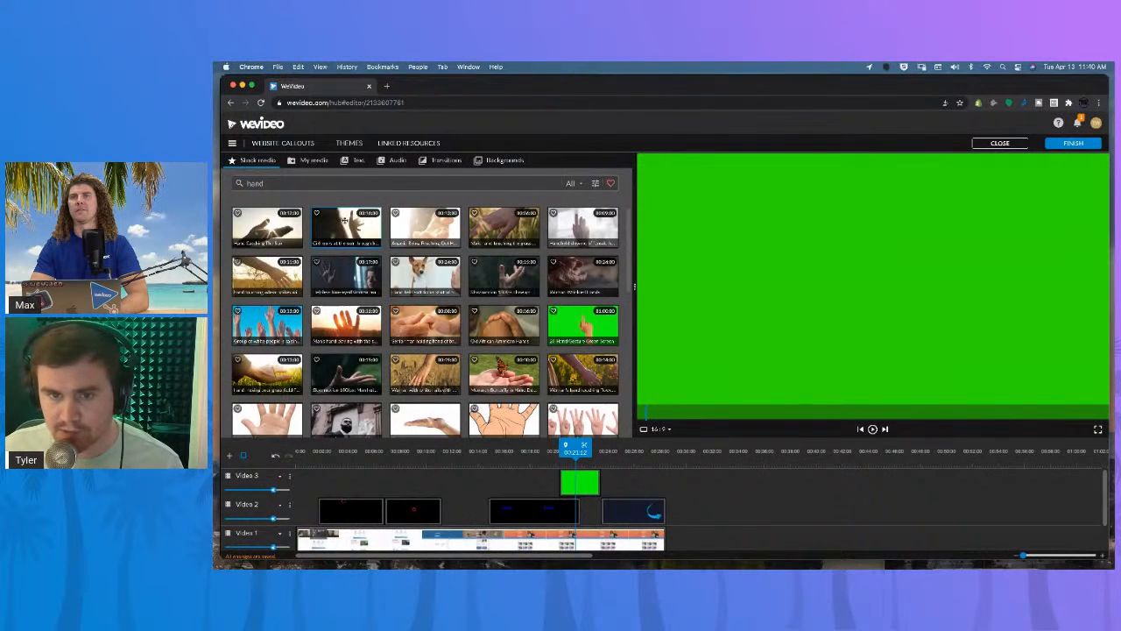
click(590, 327)
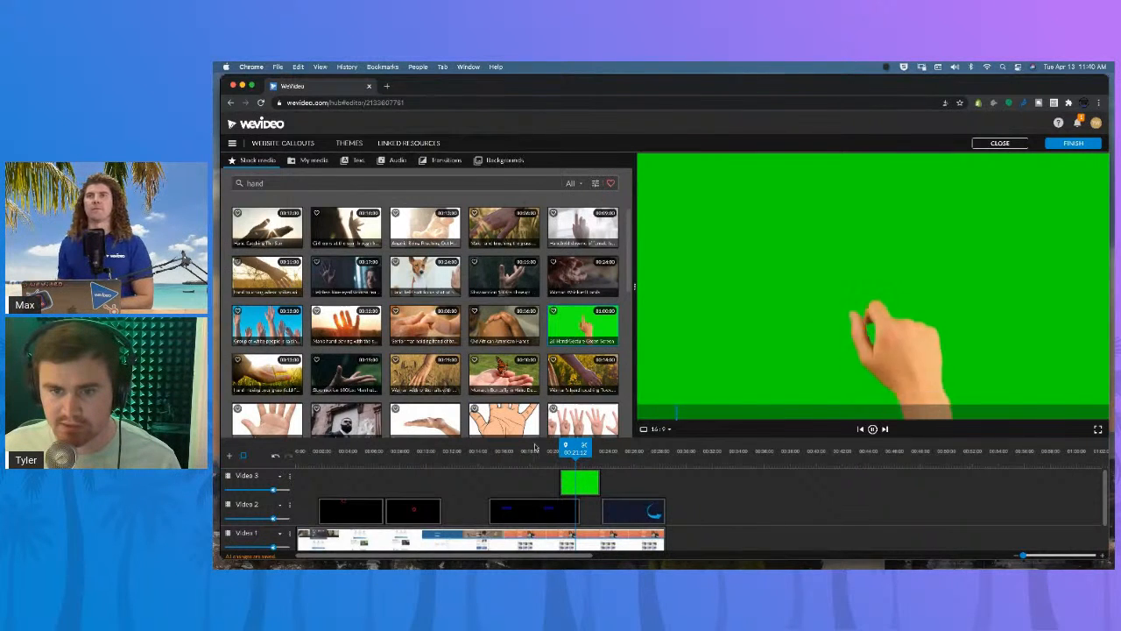
Delete the short green clip from the Video 3 track.
click(525, 479)
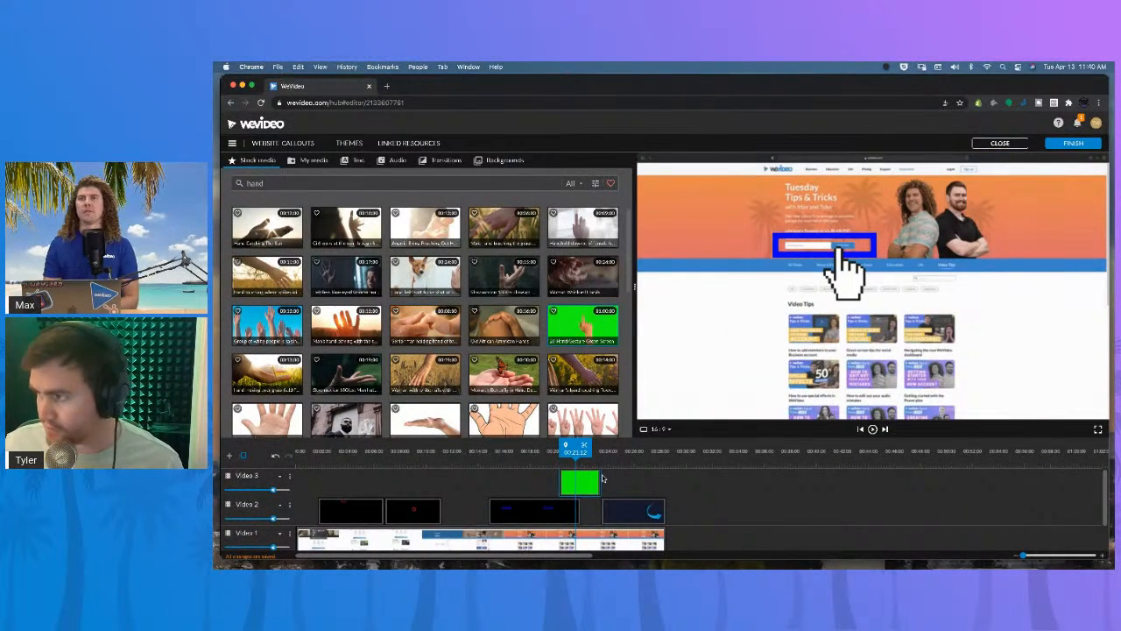
click(601, 479)
key(Delete)
Add the green-screen hand gesture clip to the Video 3 track and key out its green with Color Keying.
drag(584, 332, 516, 477)
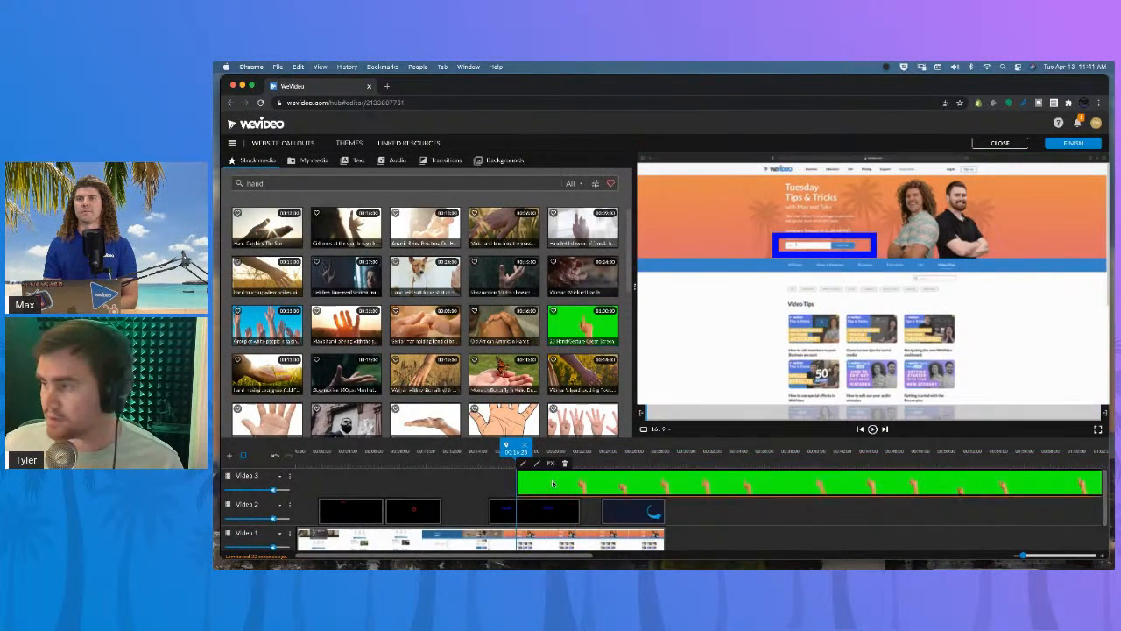
double_click(552, 479)
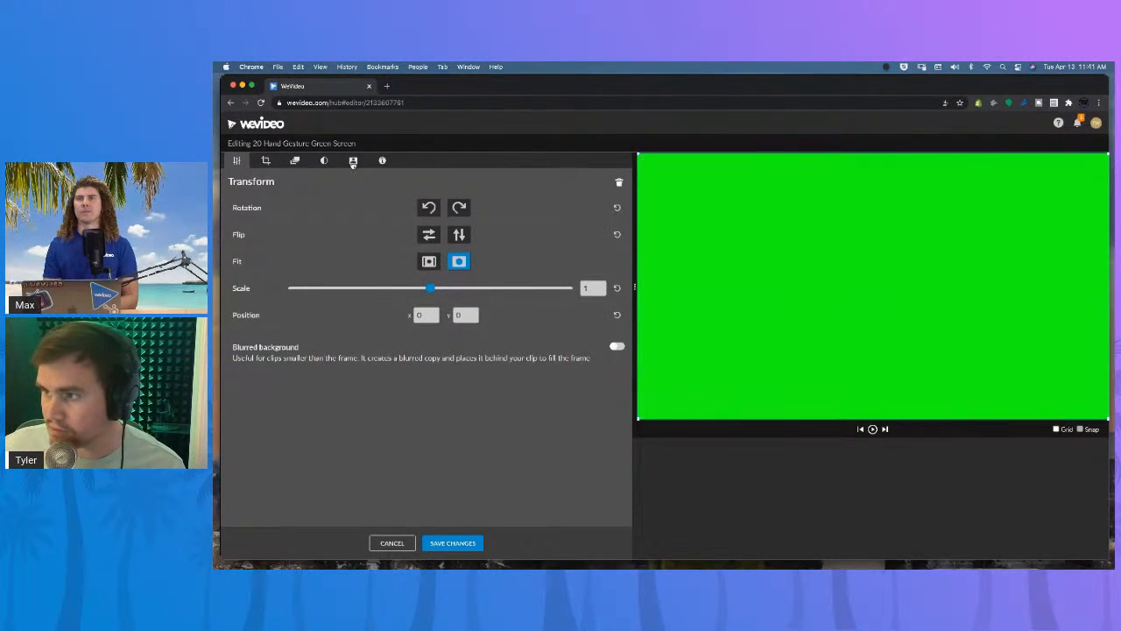
click(353, 161)
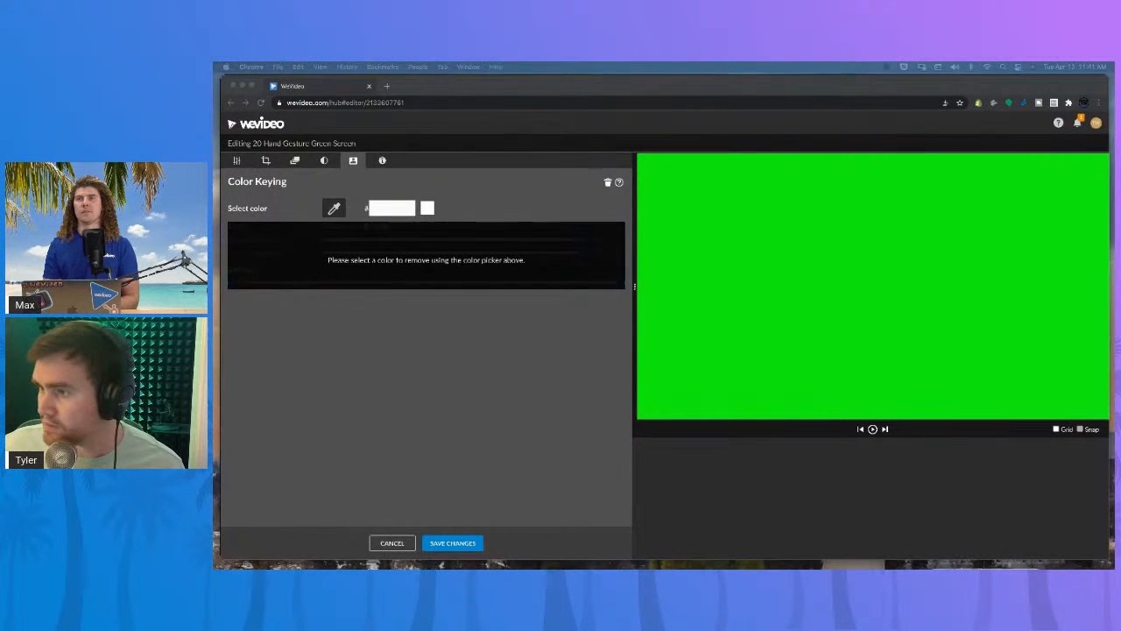
click(333, 208)
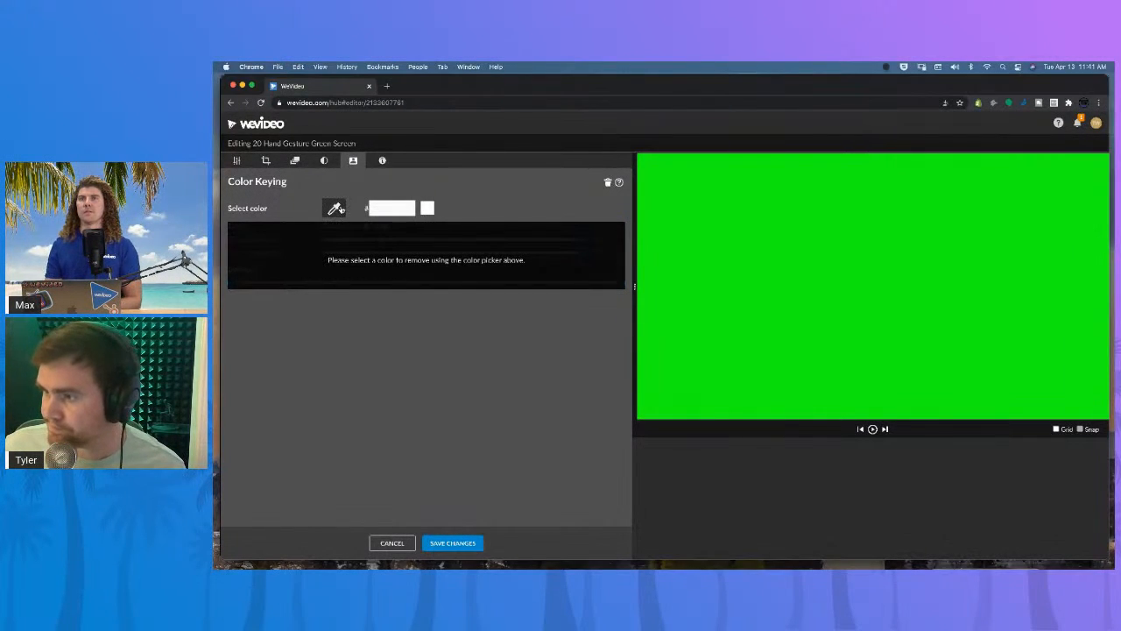
click(662, 178)
click(453, 543)
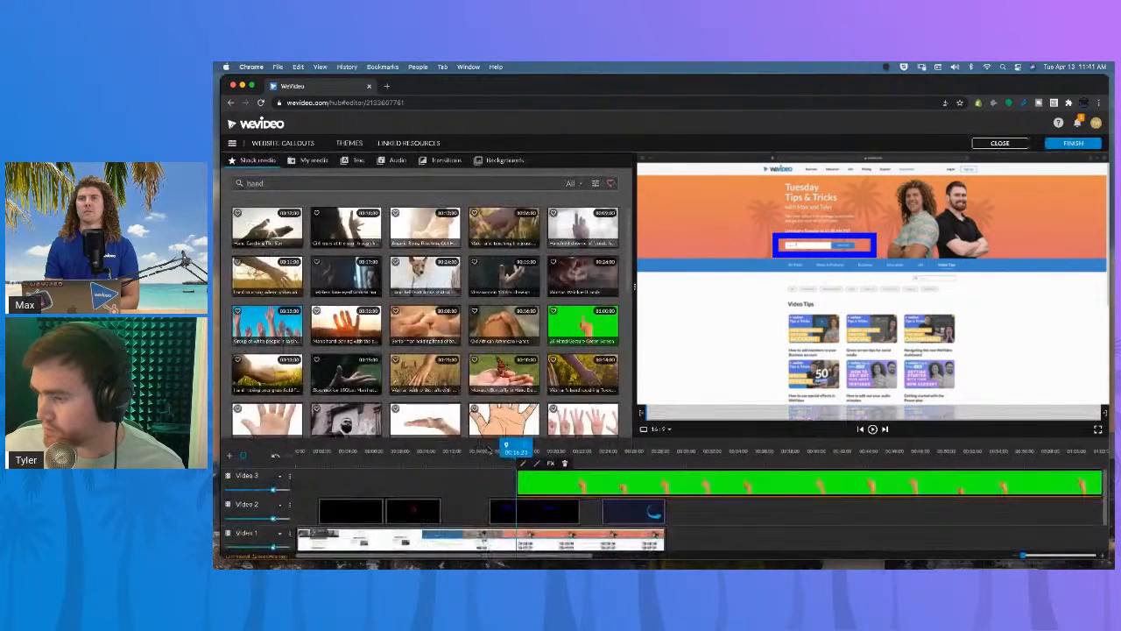
Shift the hand clip earlier and scale it to 0.47, positioning the pointing finger on the search box.
drag(582, 484, 543, 483)
click(536, 462)
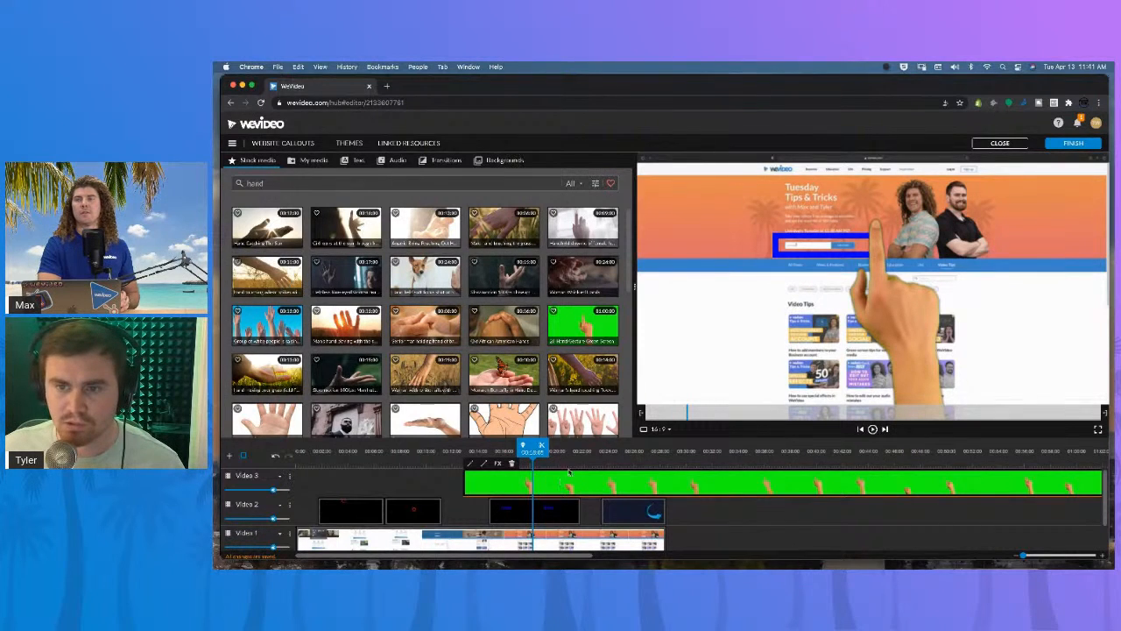
double_click(540, 480)
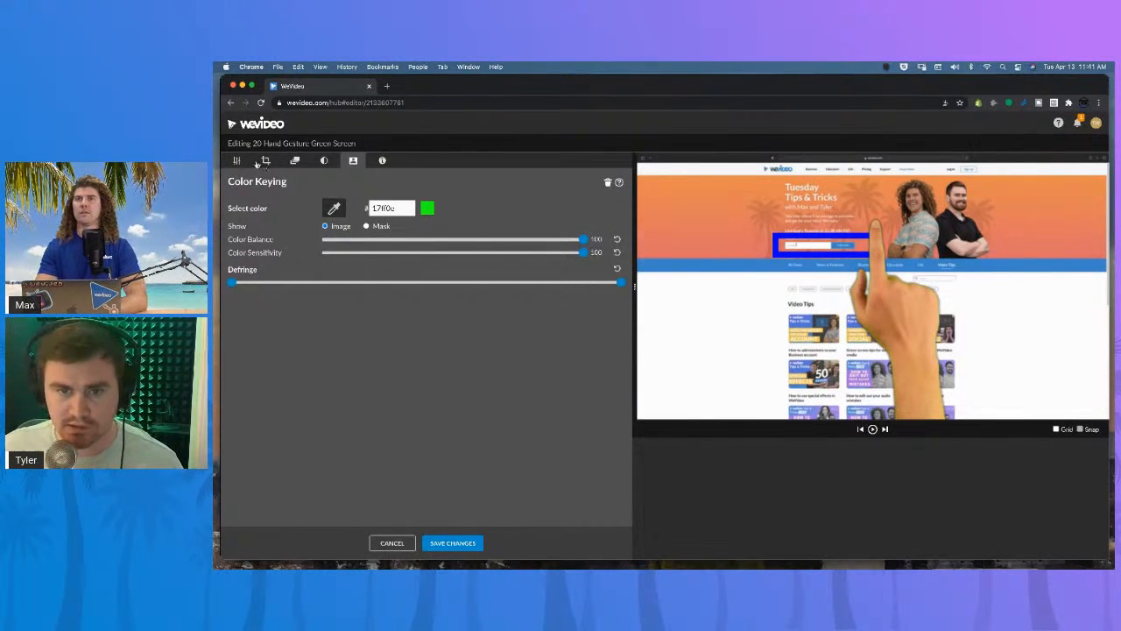
click(264, 161)
click(236, 161)
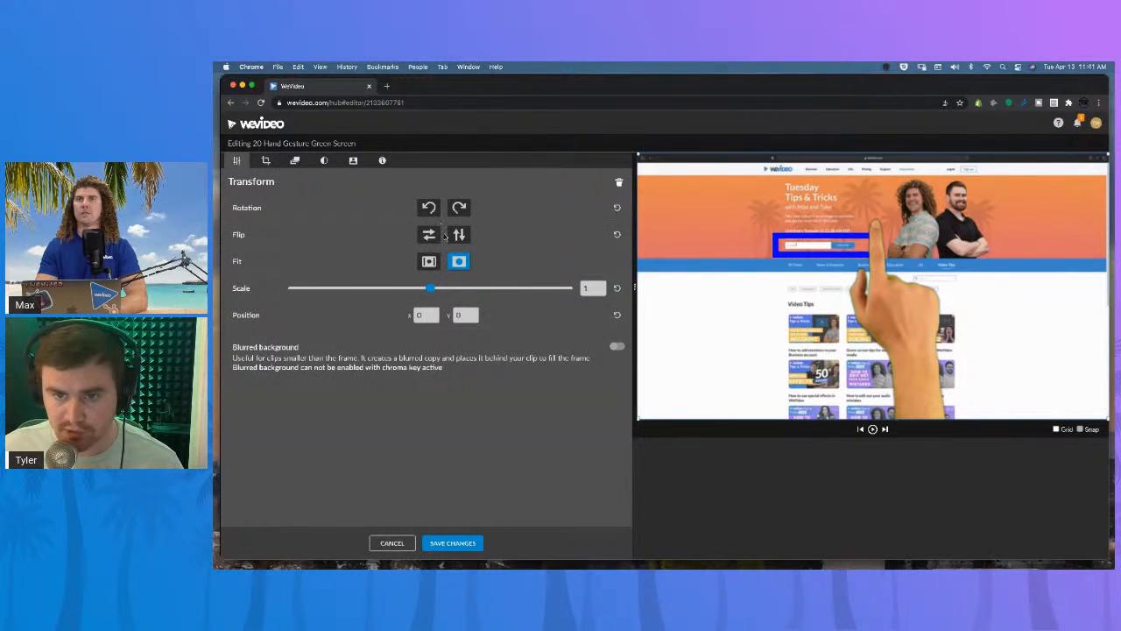
drag(430, 287, 352, 288)
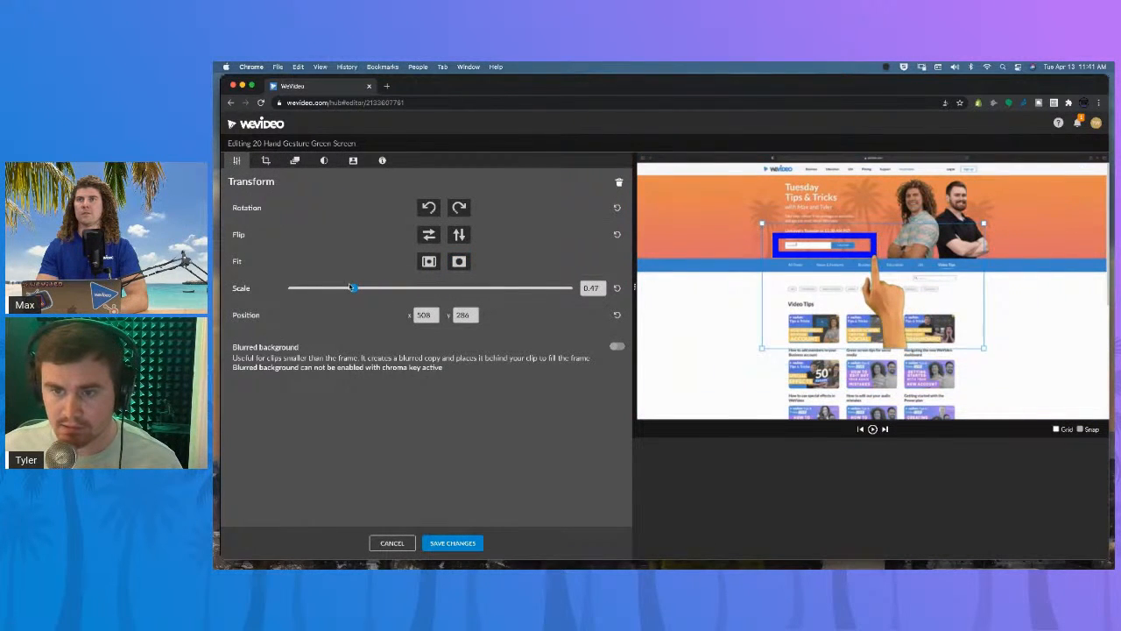
drag(876, 315, 853, 307)
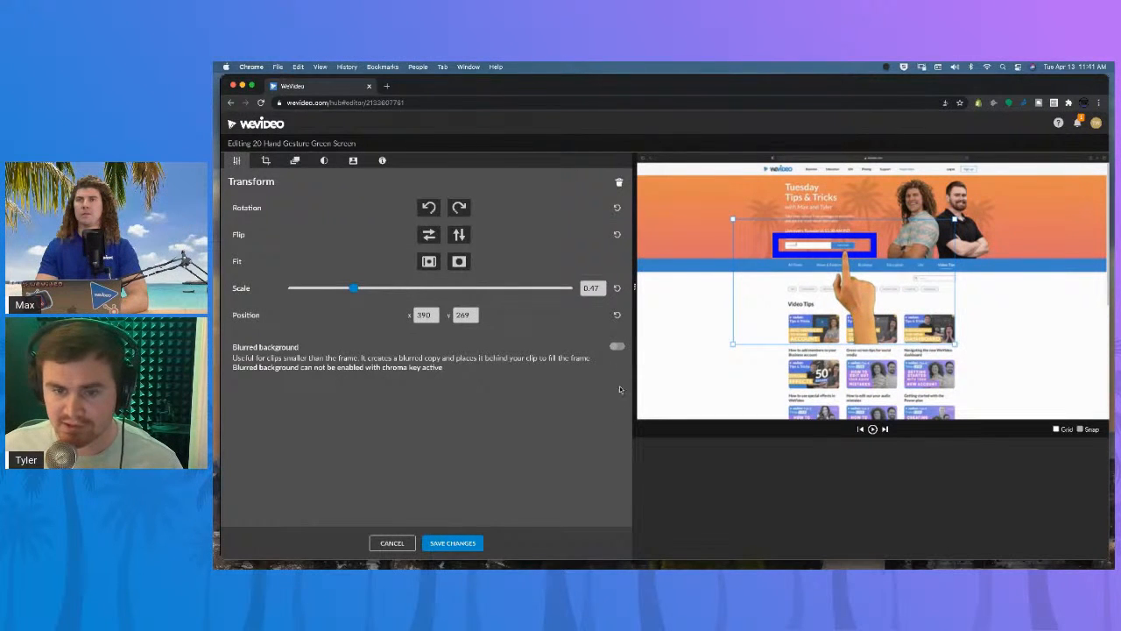
click(448, 543)
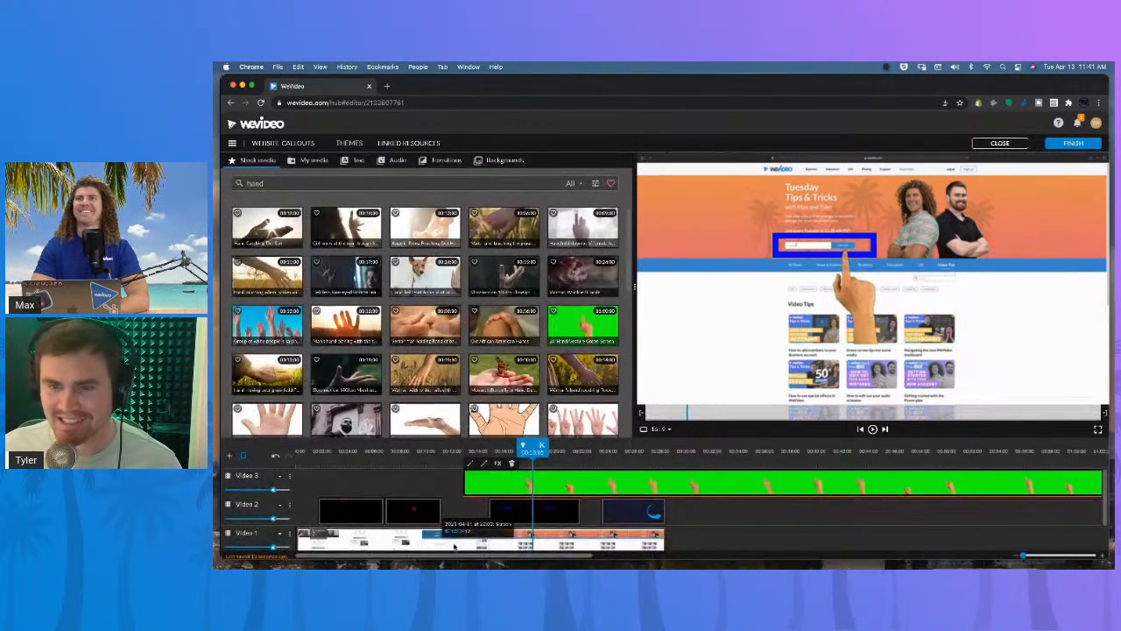
Delete the hand gesture clip from the Video 3 track.
drag(620, 493, 599, 490)
click(548, 452)
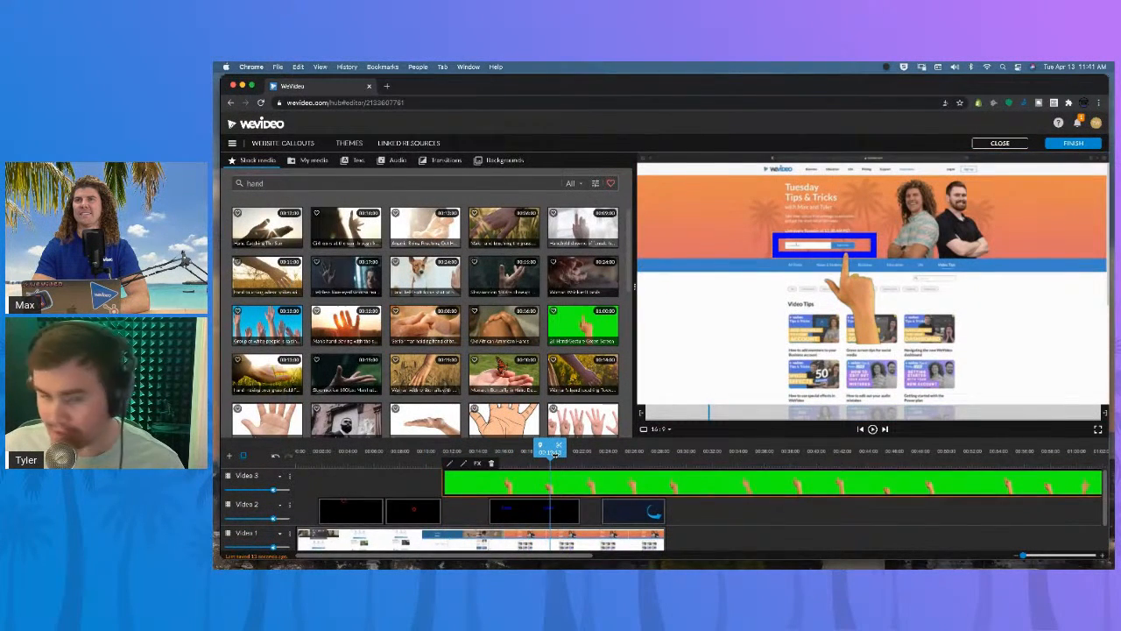
drag(550, 452, 570, 451)
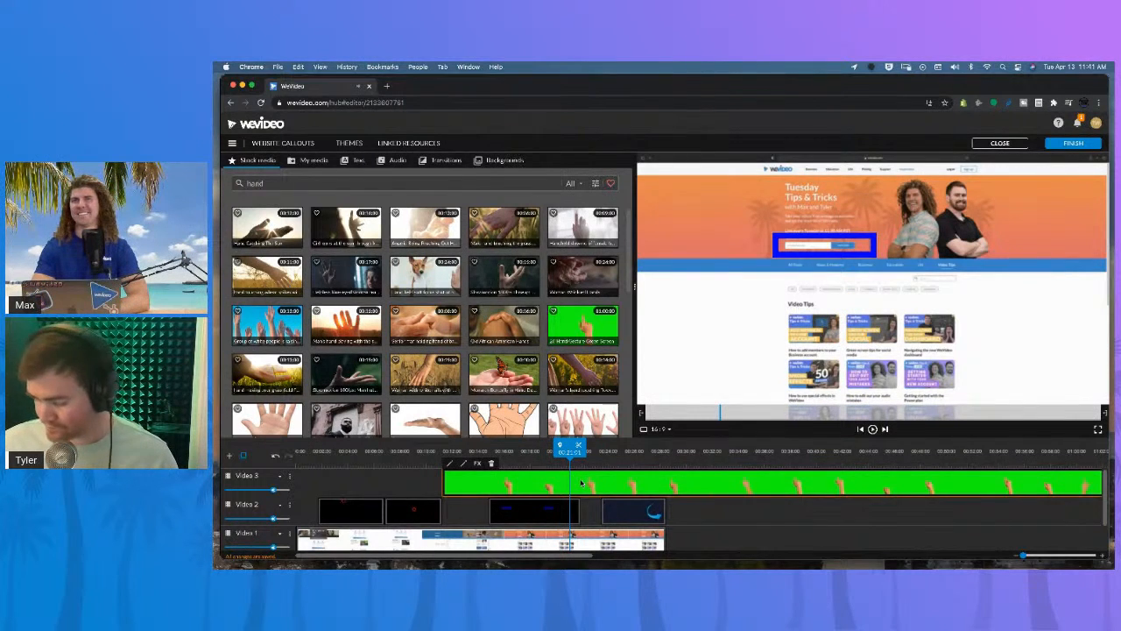
key(Delete)
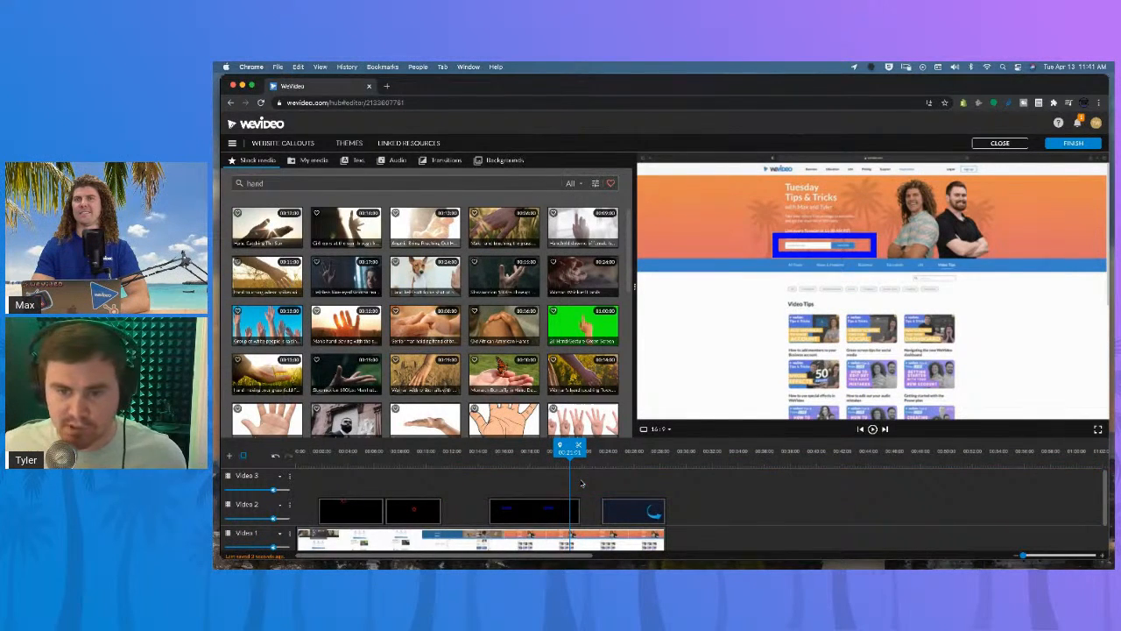
Play back the project to review the remaining callouts.
mouse_move(615, 452)
mouse_down()
mouse_move(630, 452)
mouse_move(596, 452)
mouse_up()
key(space)
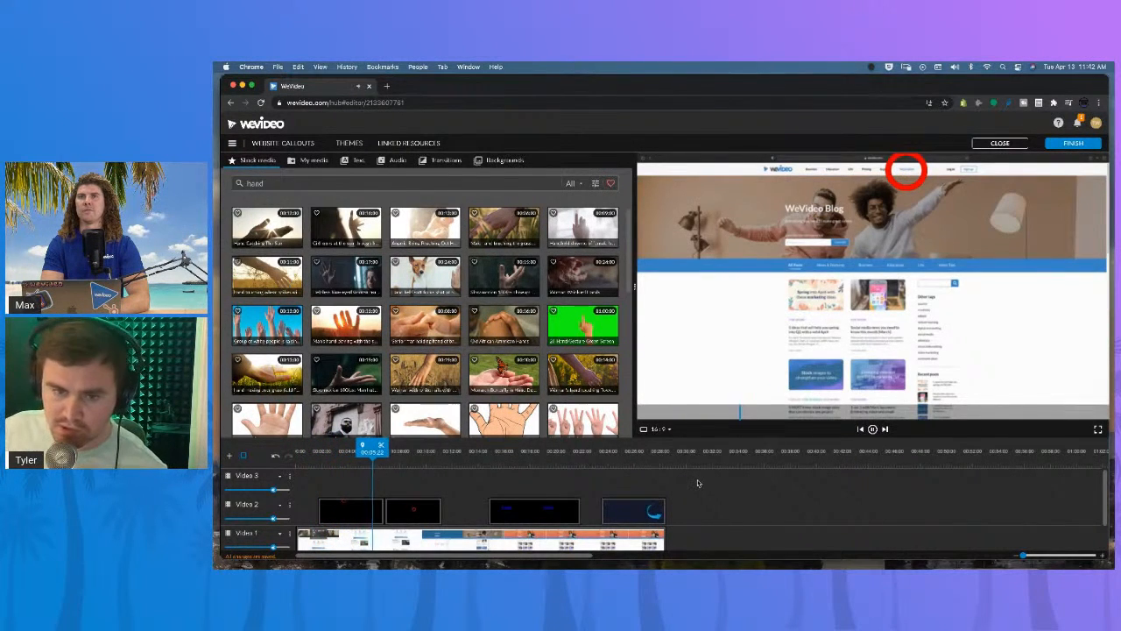
key(space)
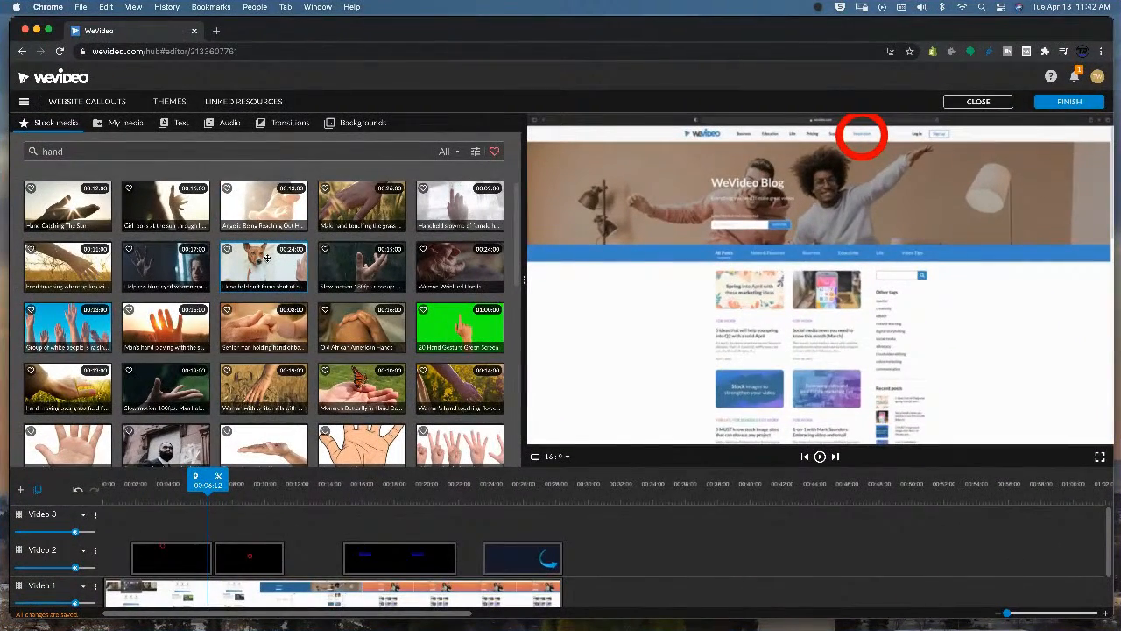
click(253, 496)
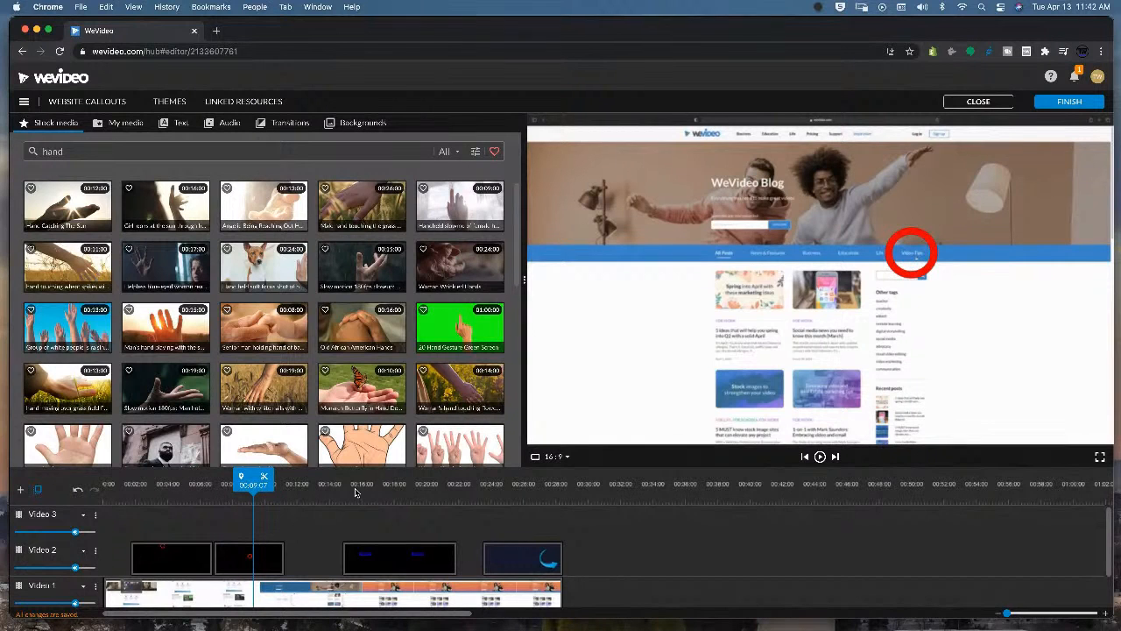
drag(383, 493, 502, 487)
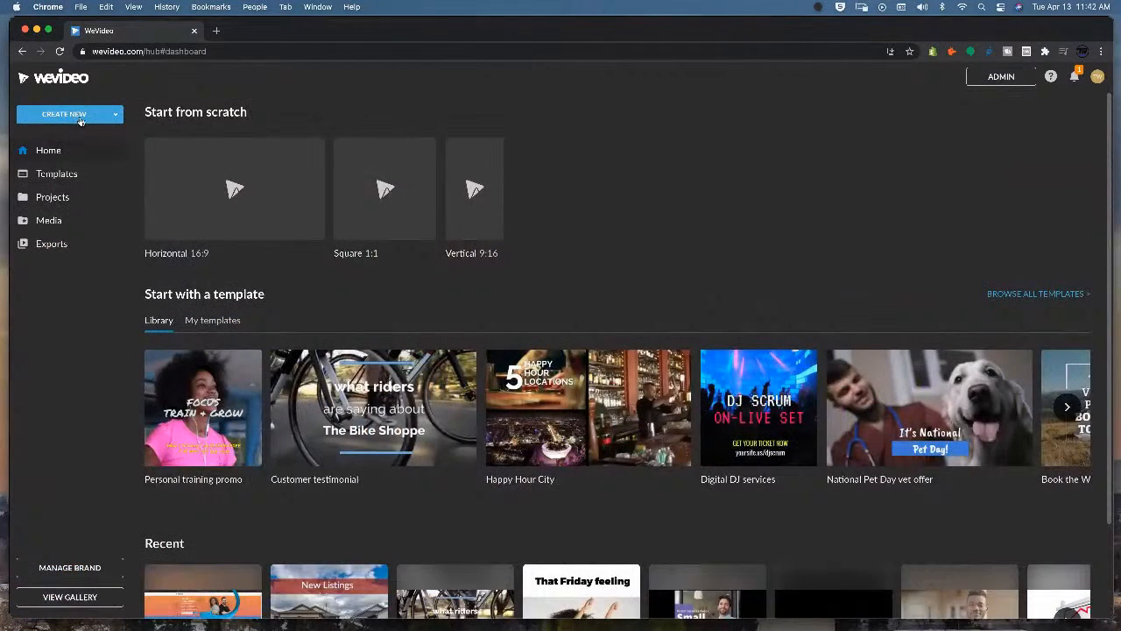
click(82, 117)
click(64, 140)
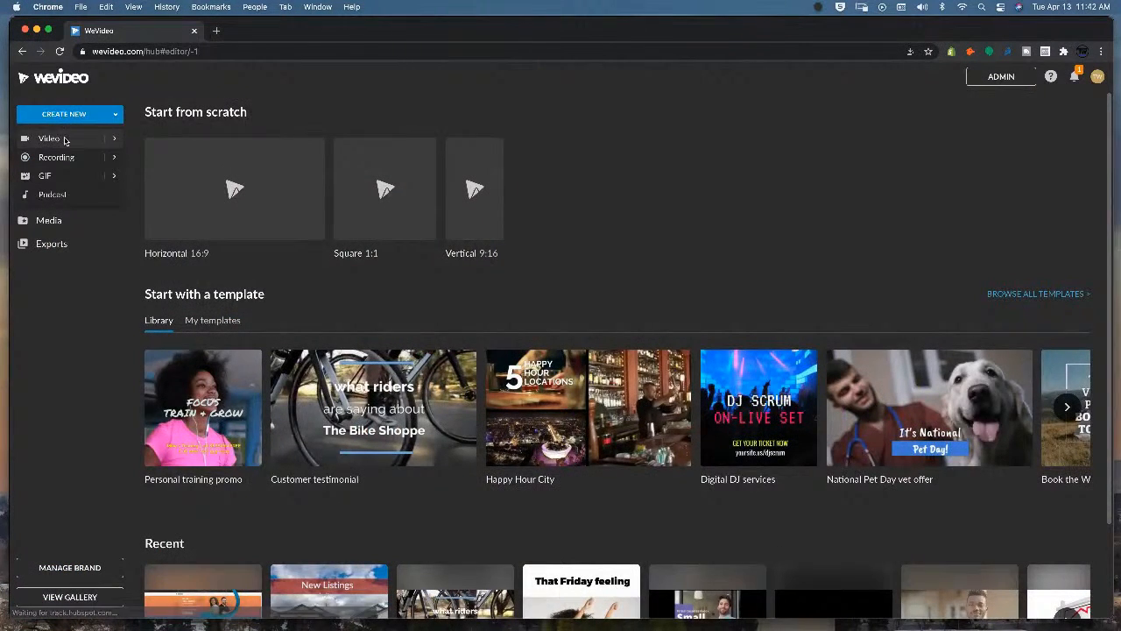
click(676, 396)
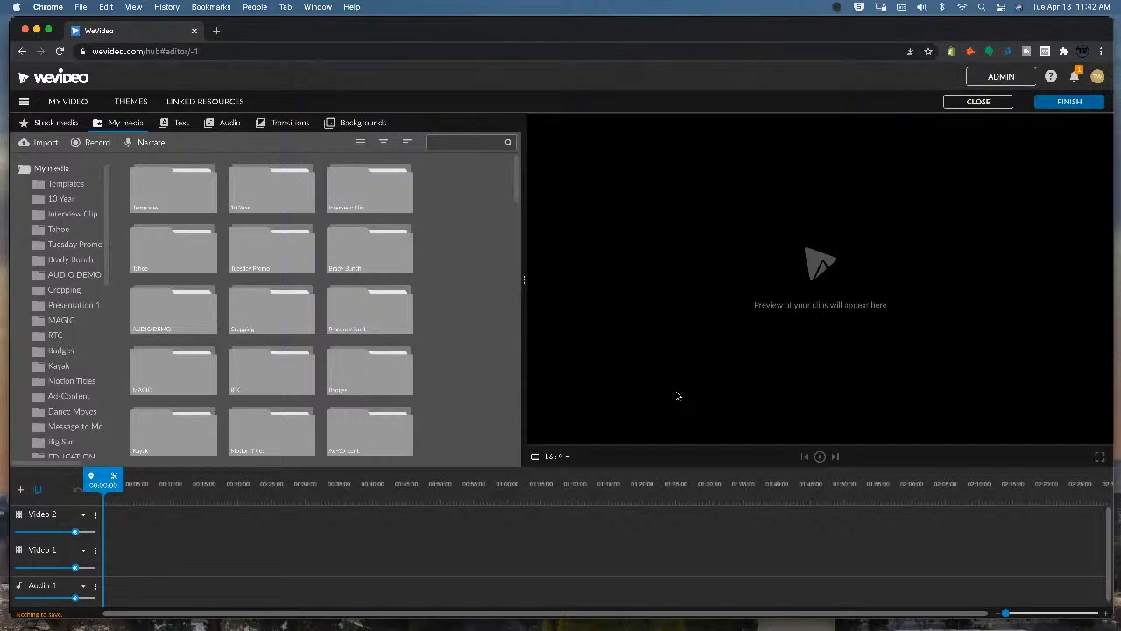
scroll(237, 302, down, 5)
scroll(403, 305, down, 5)
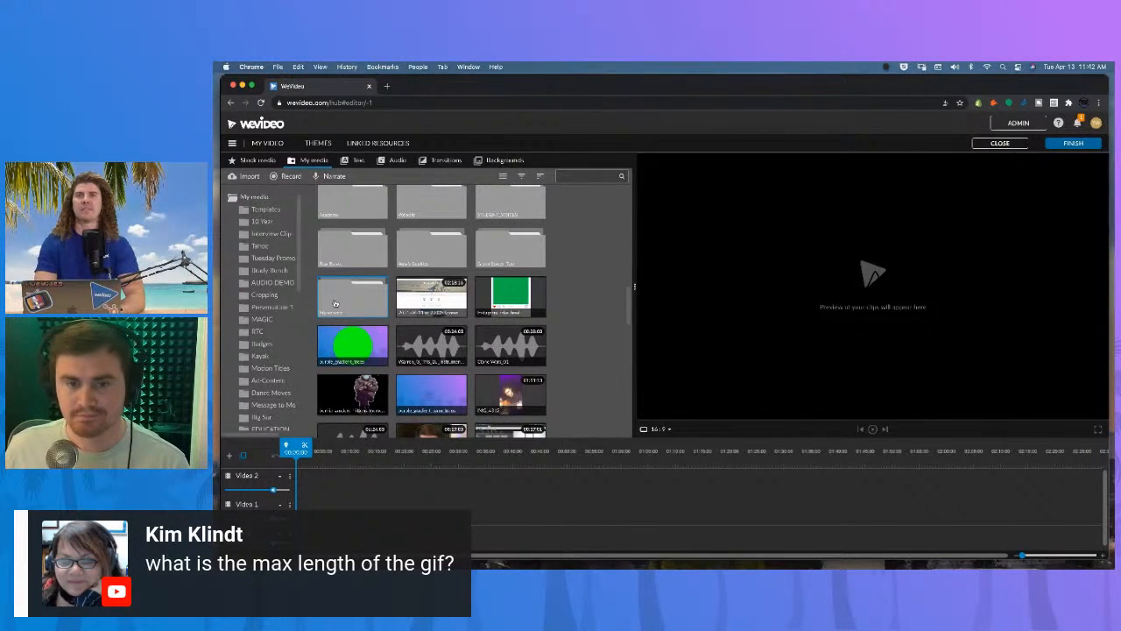
scroll(336, 304, up, 5)
click(263, 125)
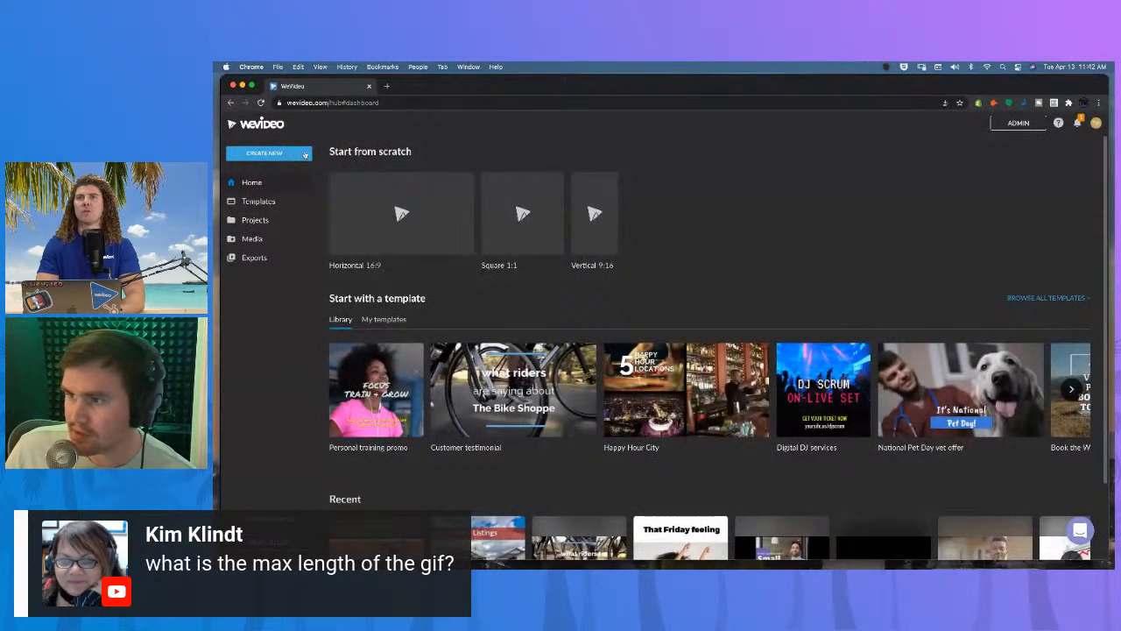
Create a new GIF project saved to the existing Live Video project.
click(303, 154)
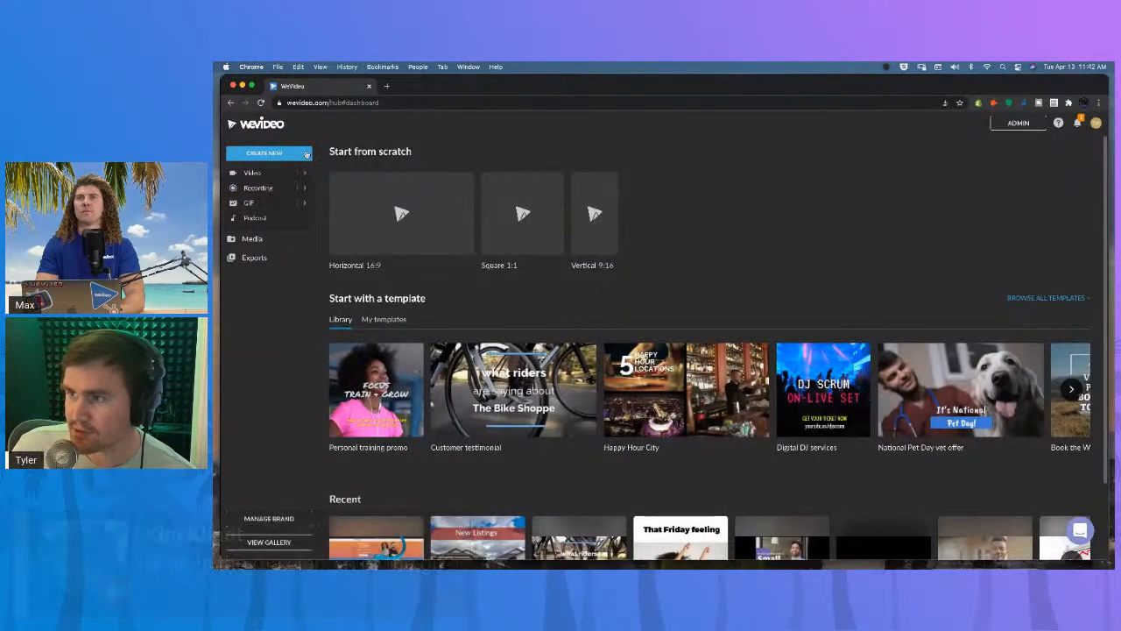
click(273, 203)
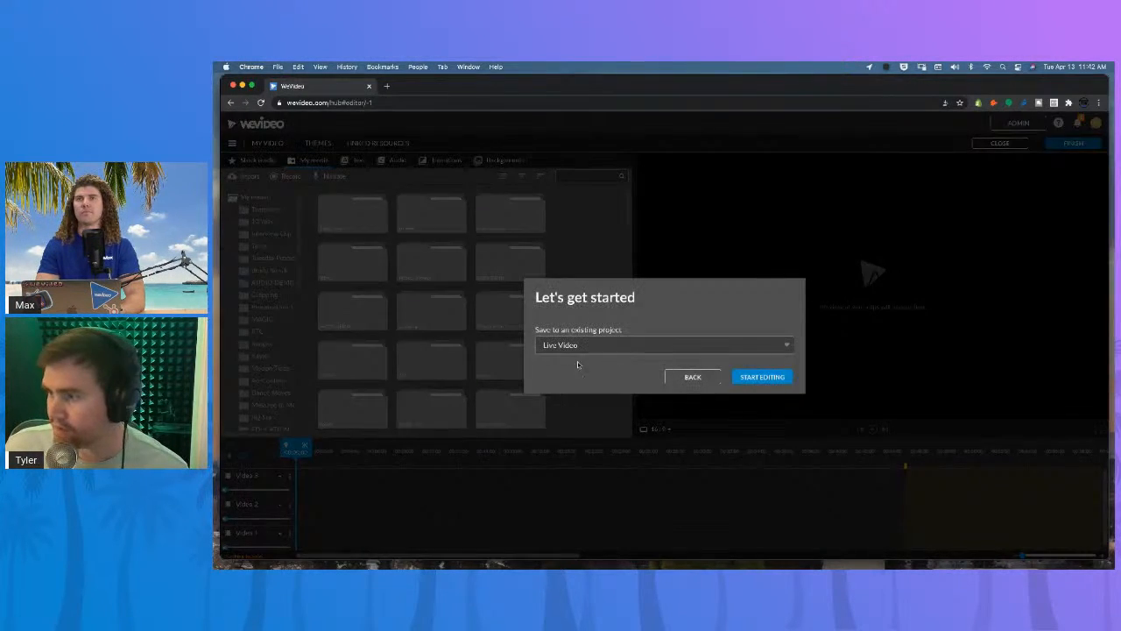
click(752, 378)
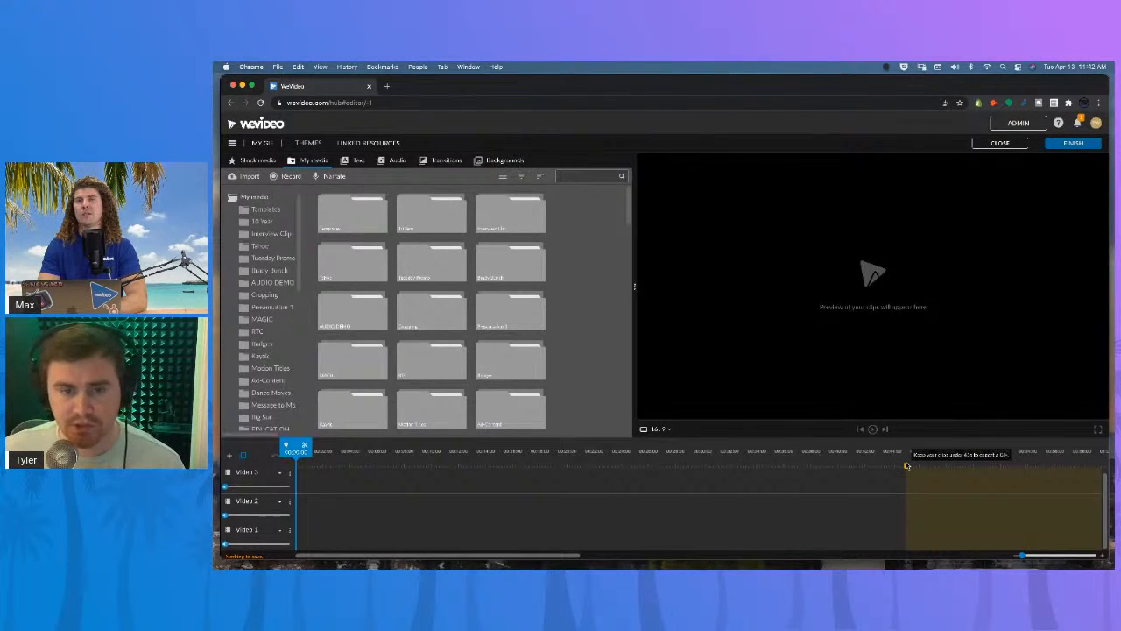
Add the Website Callouts recording from My media onto the Video 2 track of the GIF.
drag(878, 451, 454, 457)
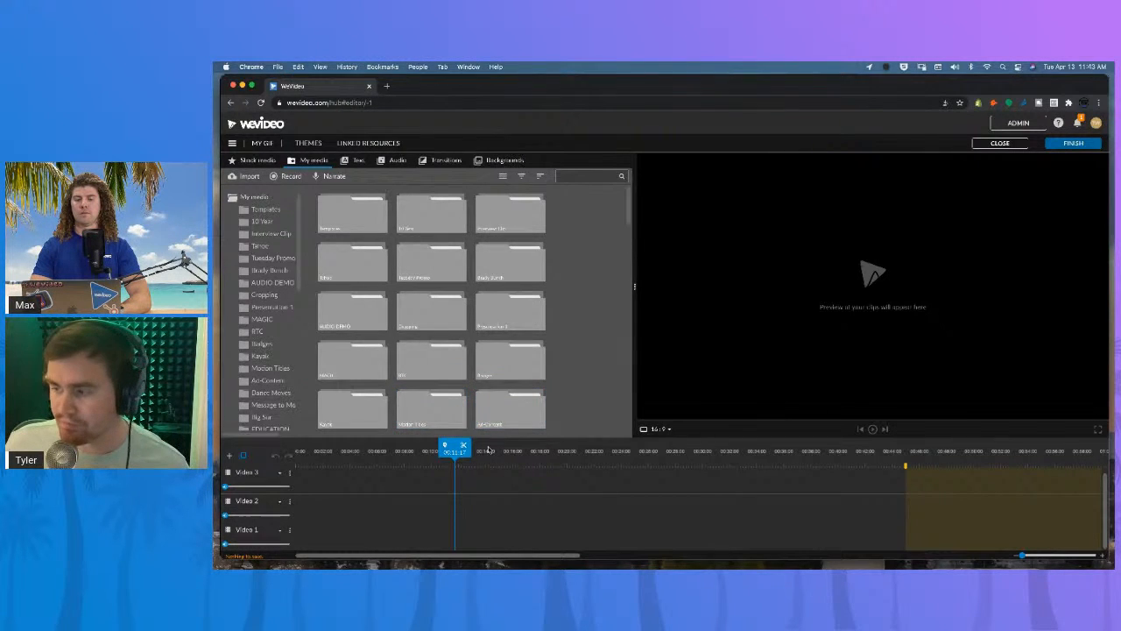
scroll(434, 320, down, 2)
scroll(434, 320, down, 5)
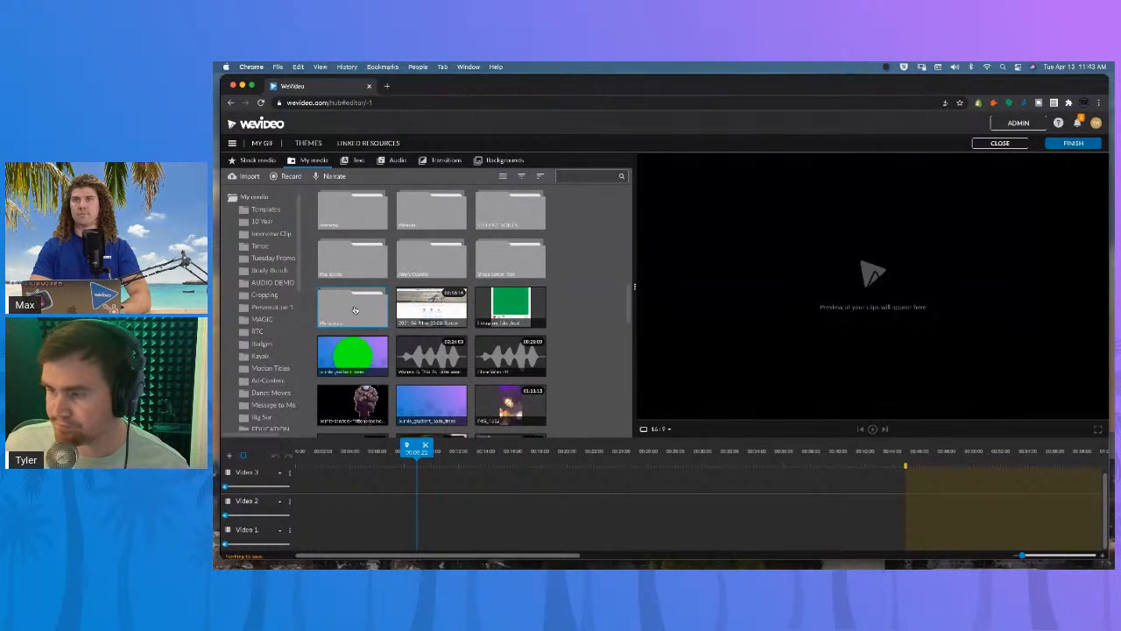
scroll(343, 304, down, 5)
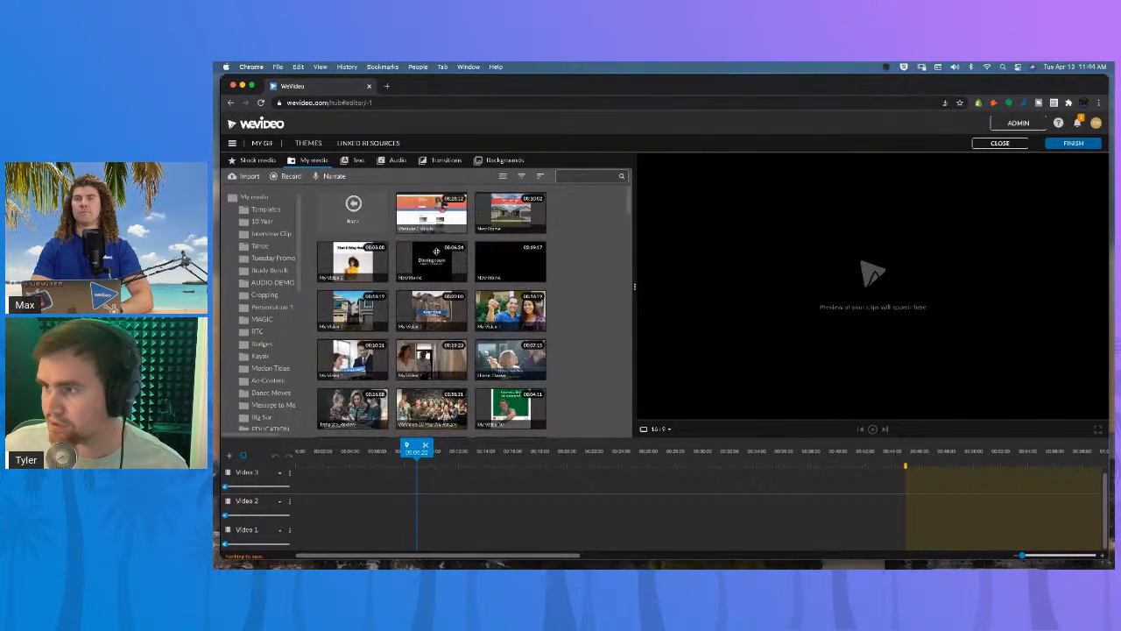
click(434, 210)
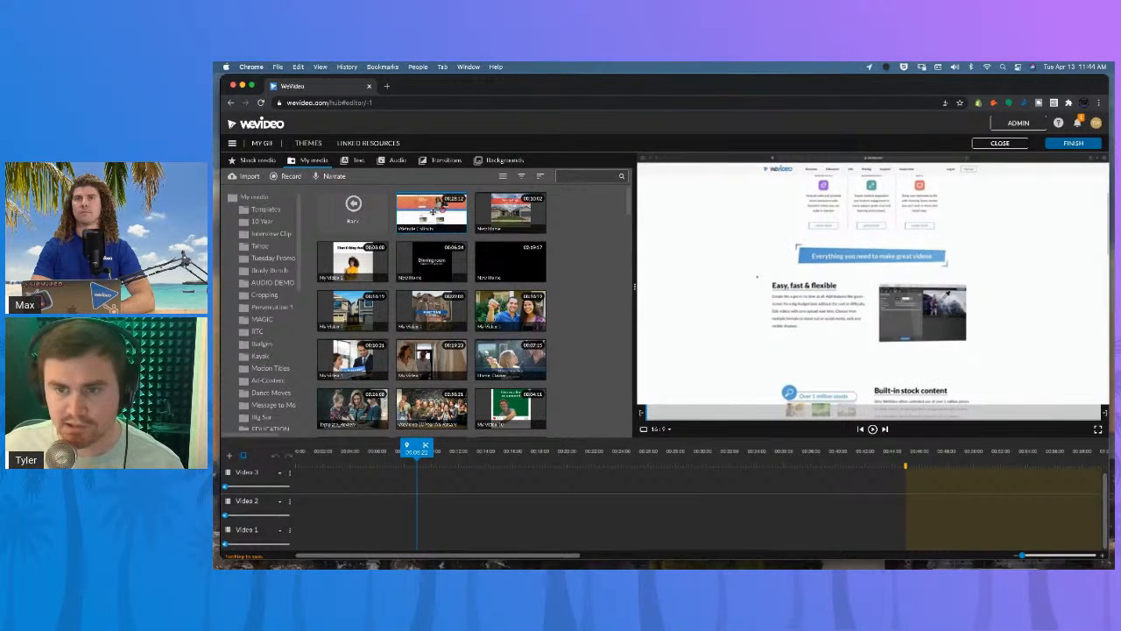
drag(433, 210, 303, 512)
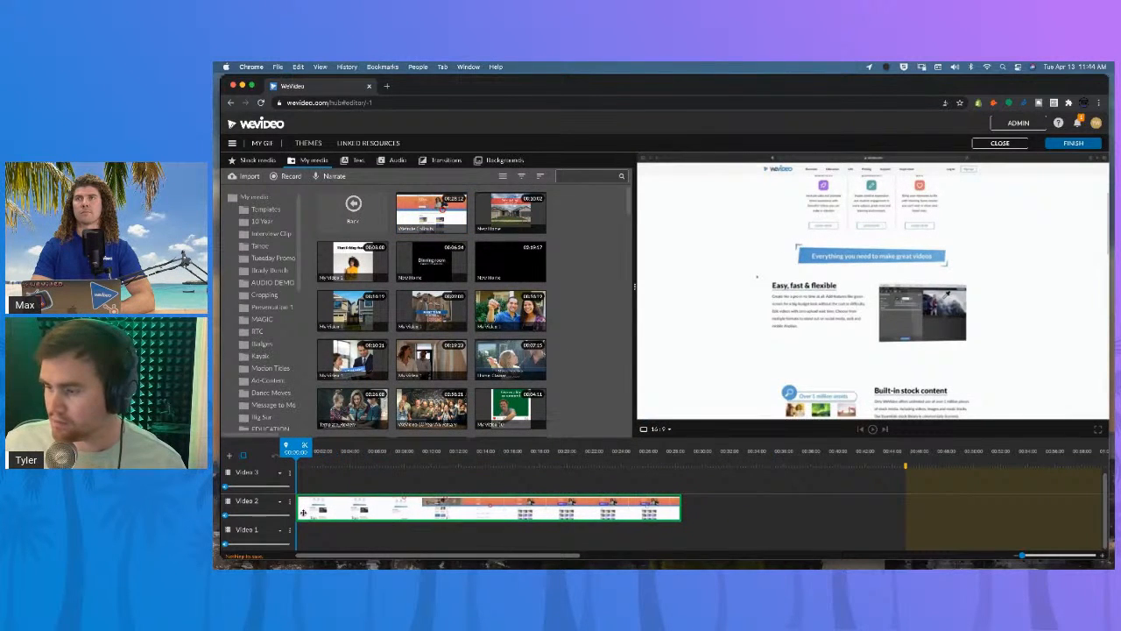
Preview the recording and split it into segments at the playhead.
drag(338, 461, 366, 461)
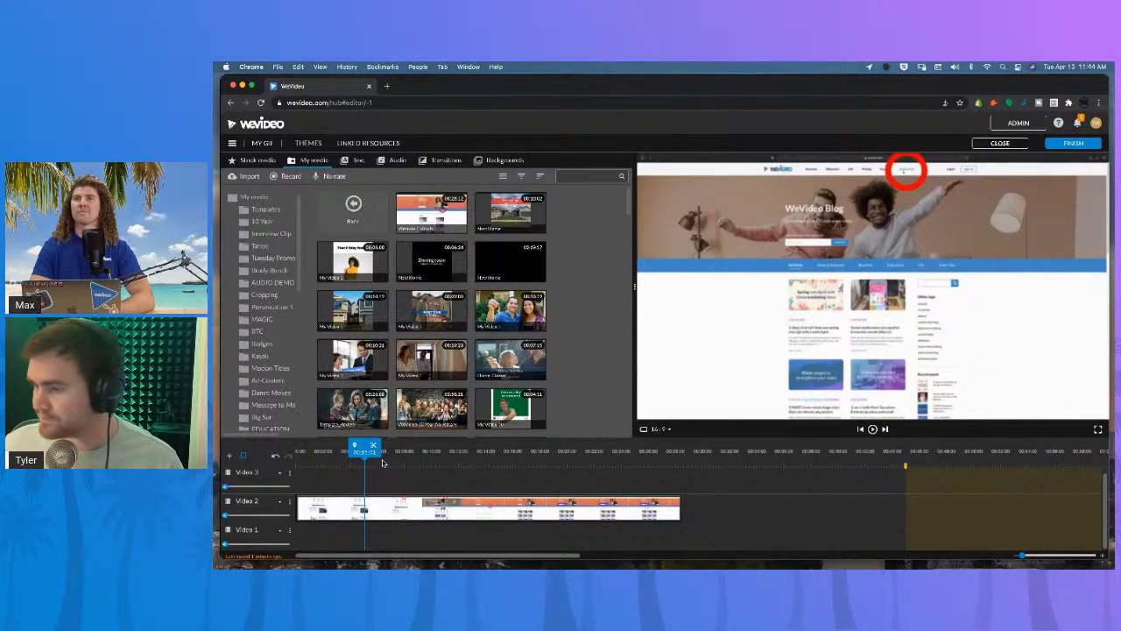
click(299, 452)
key(space)
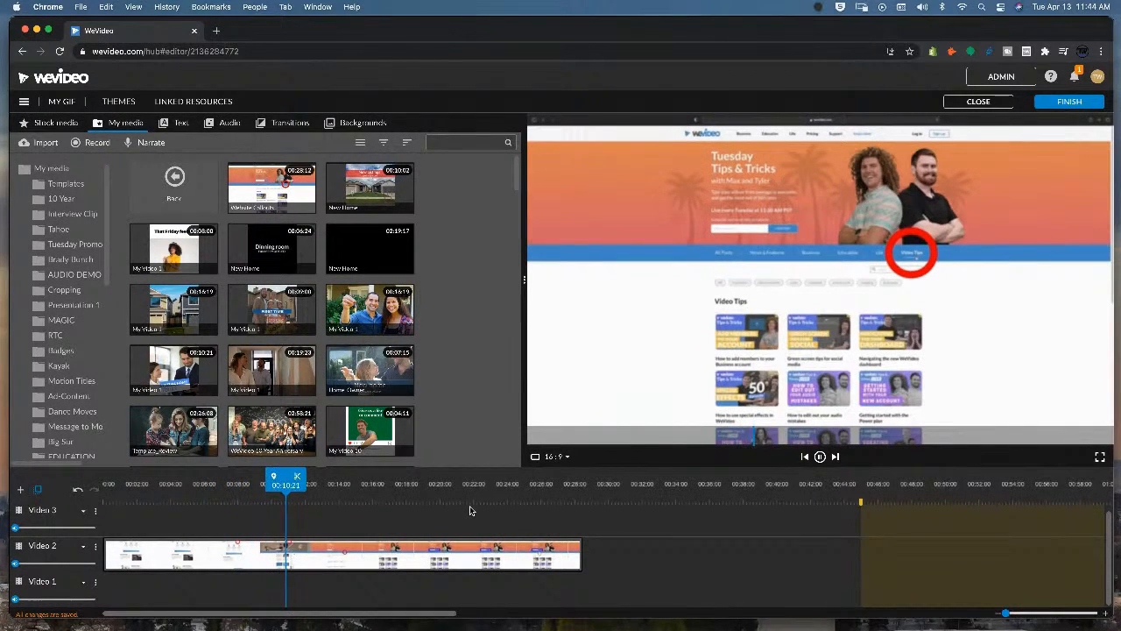
drag(296, 484, 133, 498)
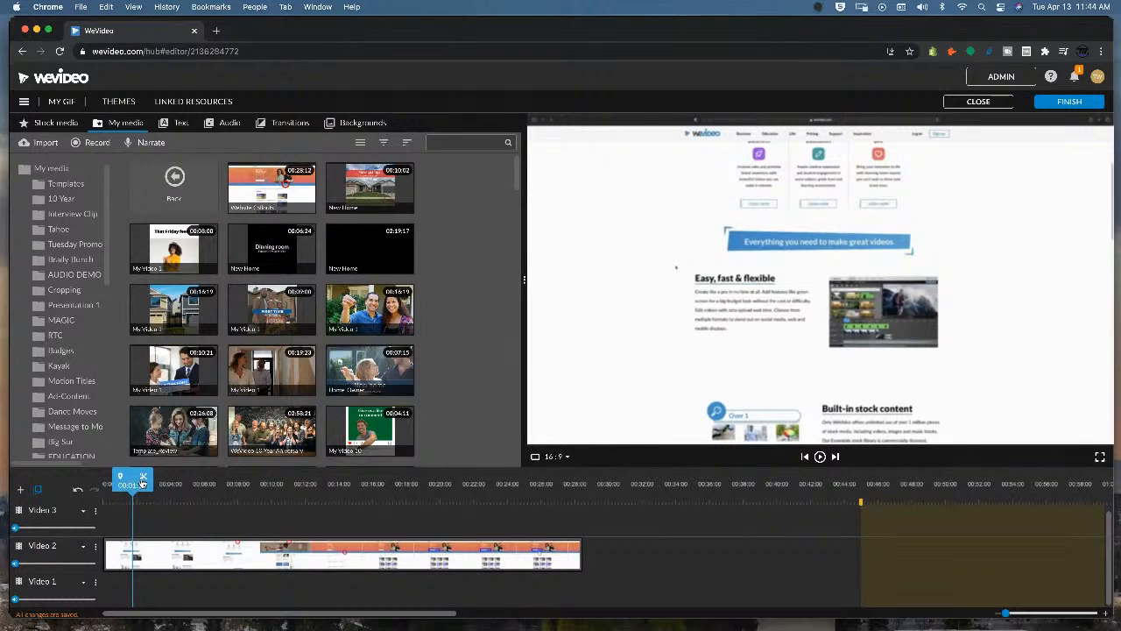
click(143, 477)
drag(133, 482, 314, 478)
click(239, 552)
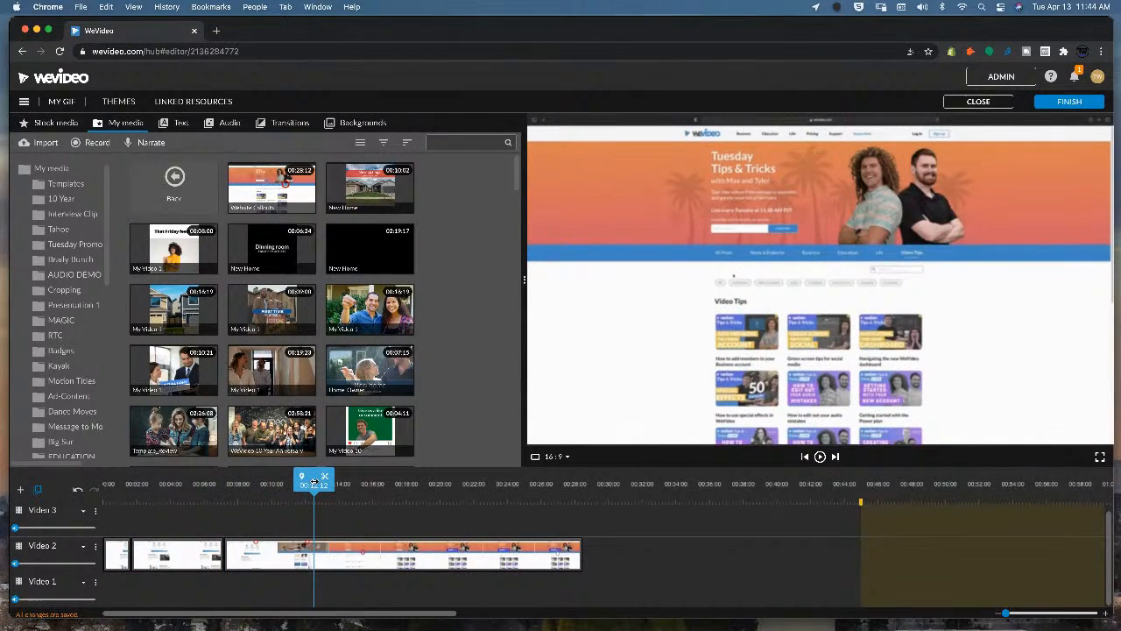
Split the recording again at a later point and play back the segments.
click(324, 475)
drag(324, 478, 105, 487)
click(387, 477)
key(space)
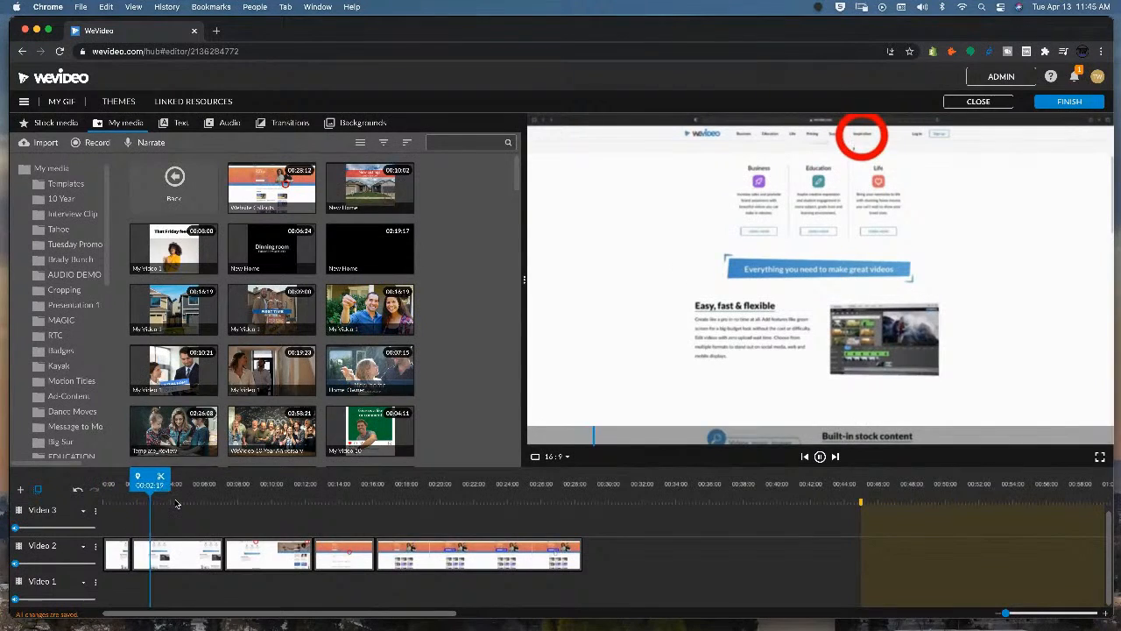
Zoom the second recording segment to a scale of about 2.32 and reposition it on the circled Inspiration link.
key(space)
double_click(165, 553)
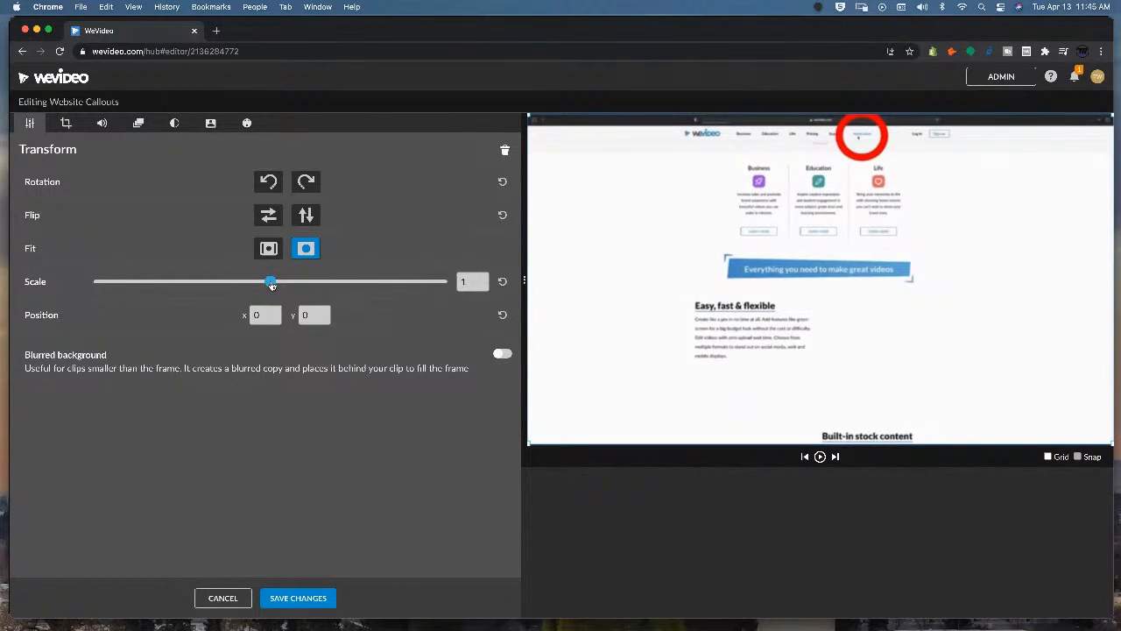
drag(271, 285, 317, 281)
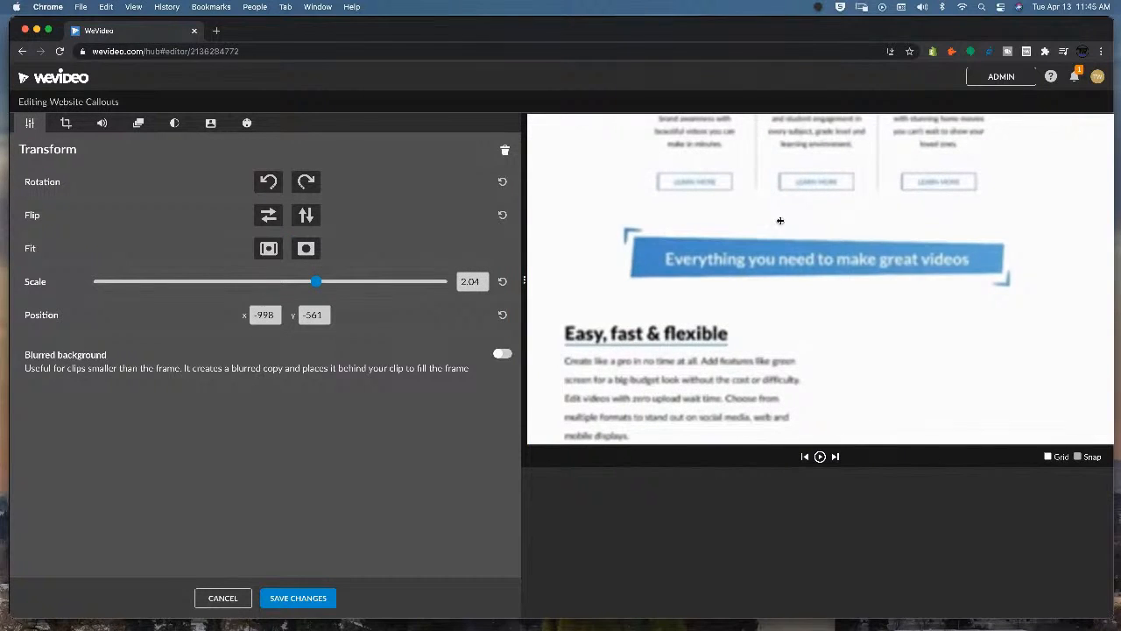
drag(762, 261, 755, 392)
drag(770, 231, 747, 265)
drag(316, 282, 327, 281)
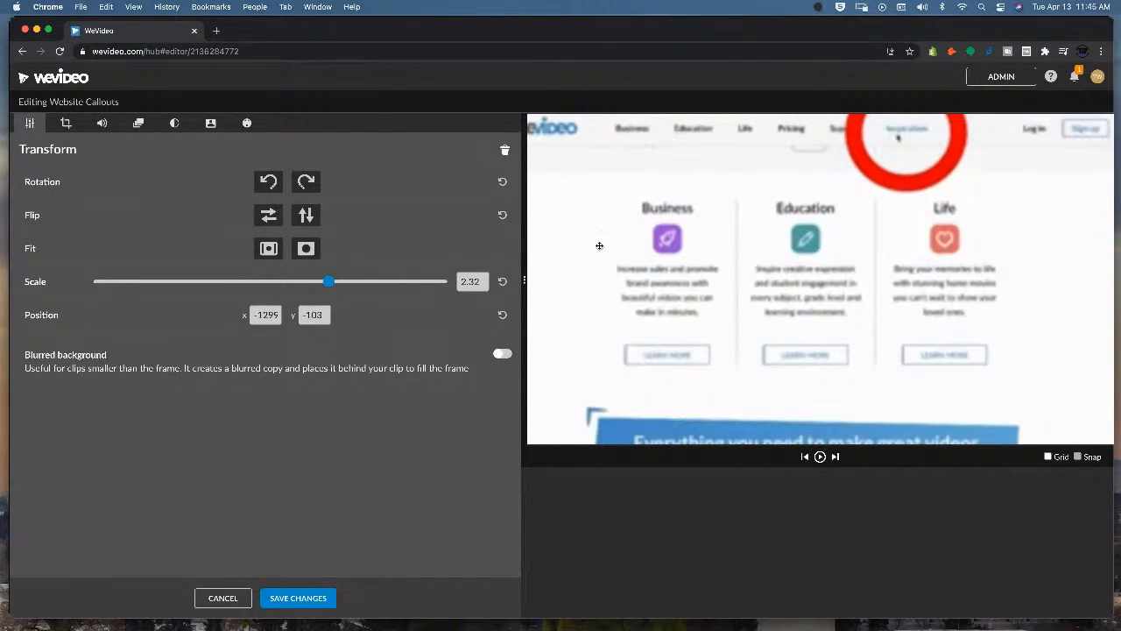
drag(672, 244, 736, 274)
click(303, 598)
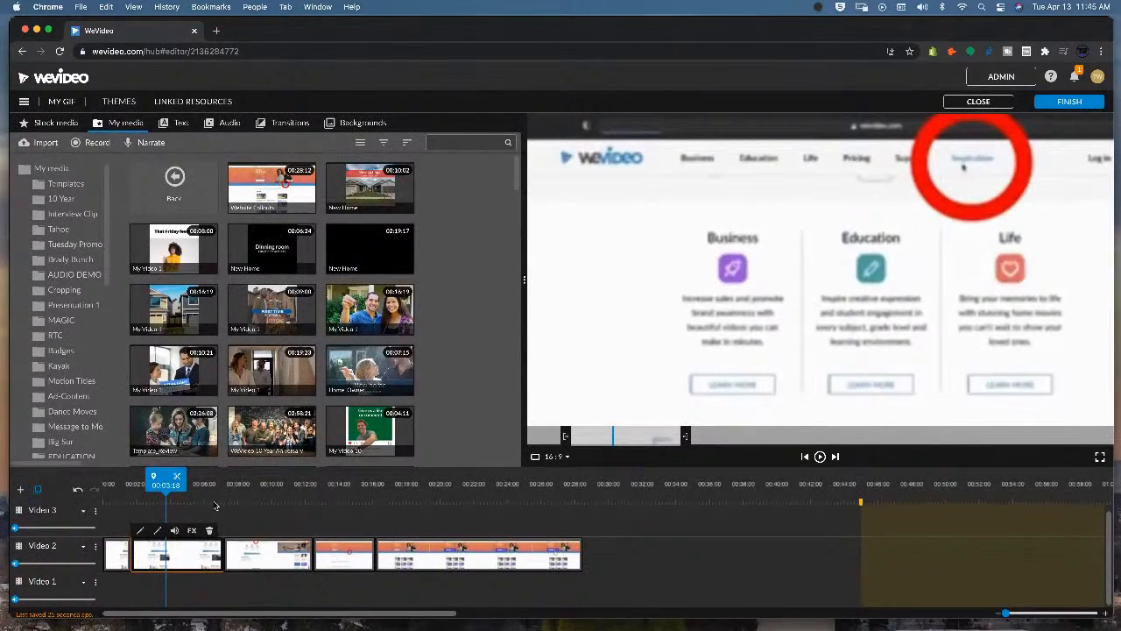
Split the zoomed segment again near its start at the playhead.
drag(166, 478, 94, 477)
key(space)
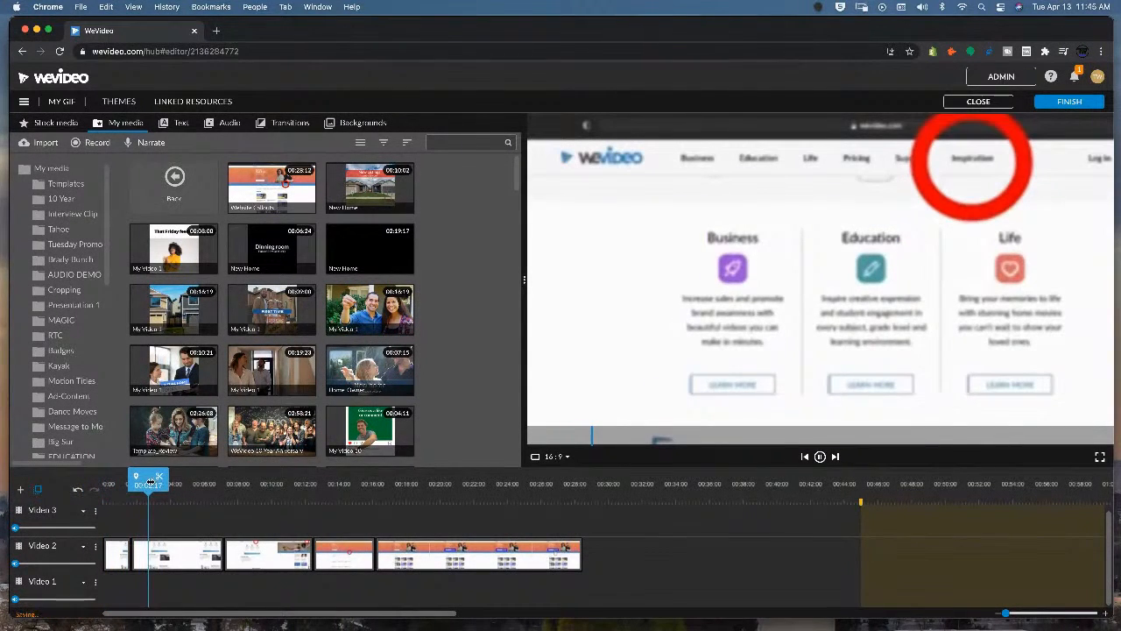
drag(176, 480, 164, 480)
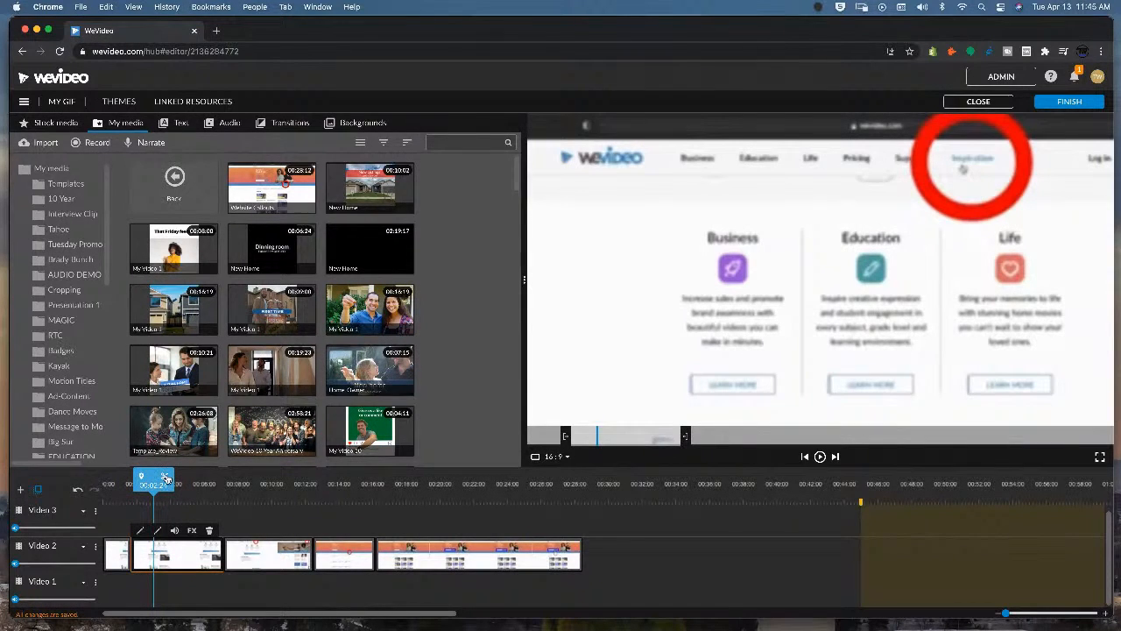
click(166, 478)
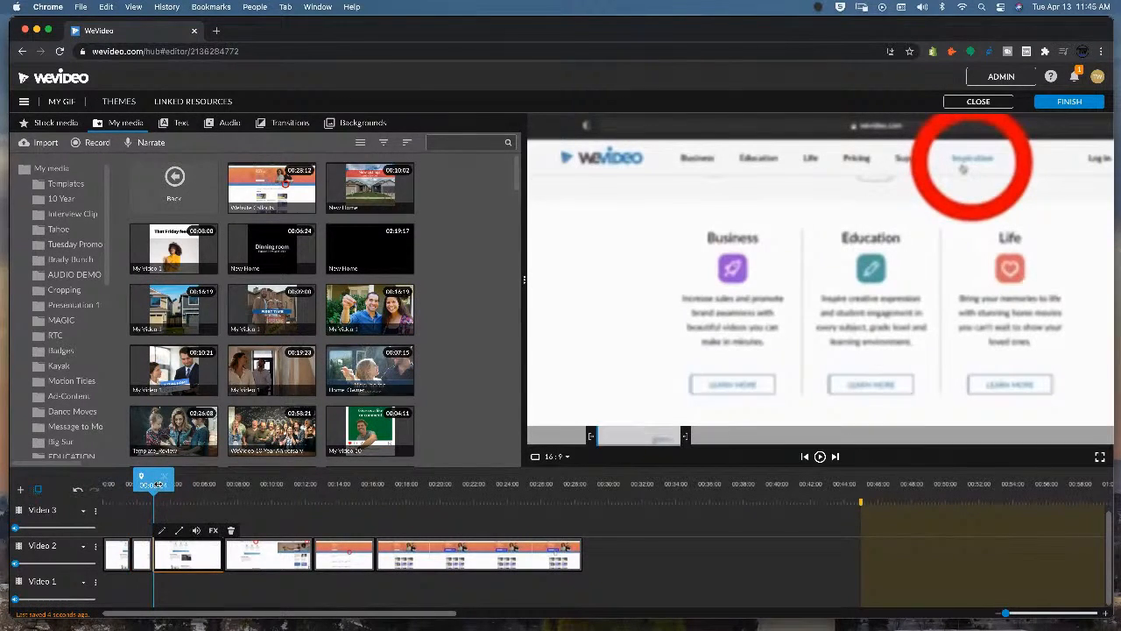
Animate the short segment to zoom in, with a start scale of 1 and start position y of 0.
drag(157, 485, 148, 485)
double_click(145, 549)
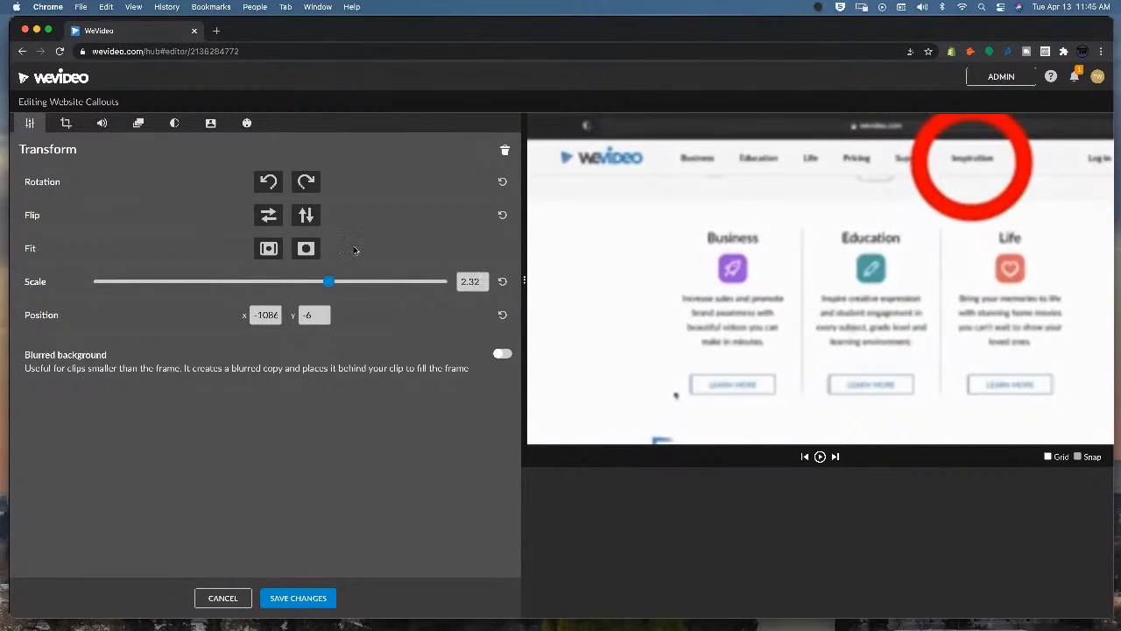
click(137, 124)
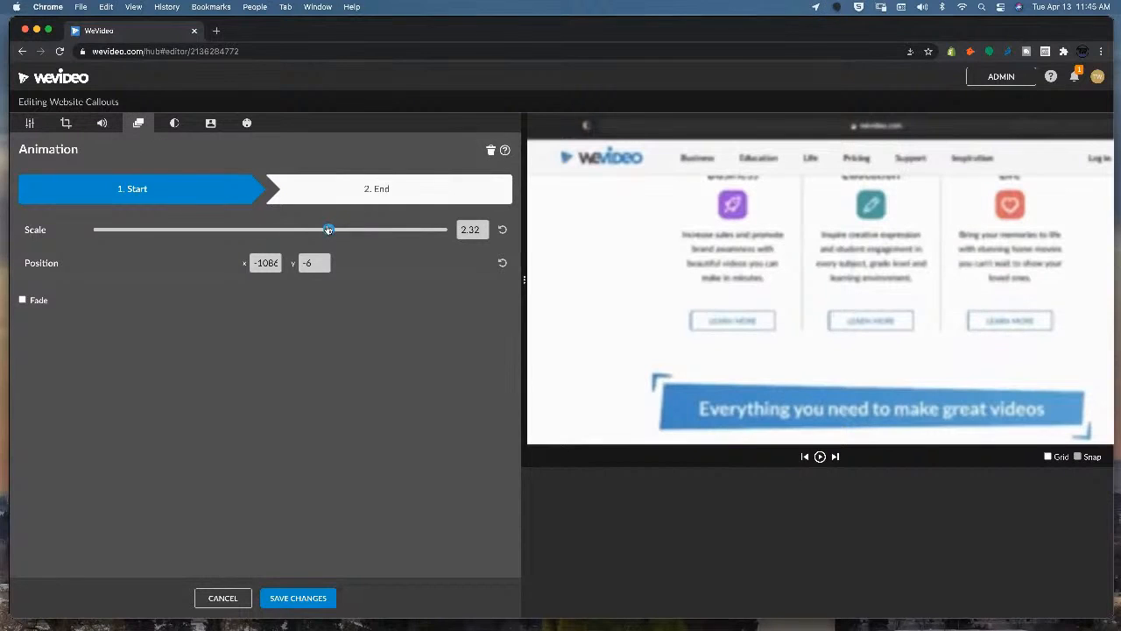
click(471, 230)
text(1)
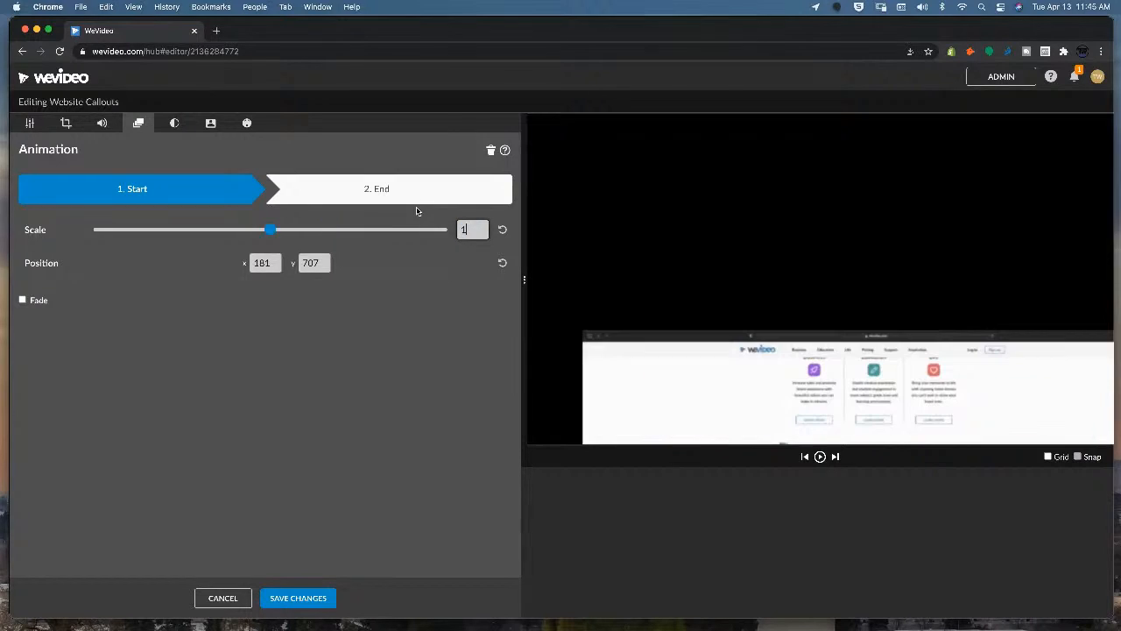
click(306, 263)
text(0)
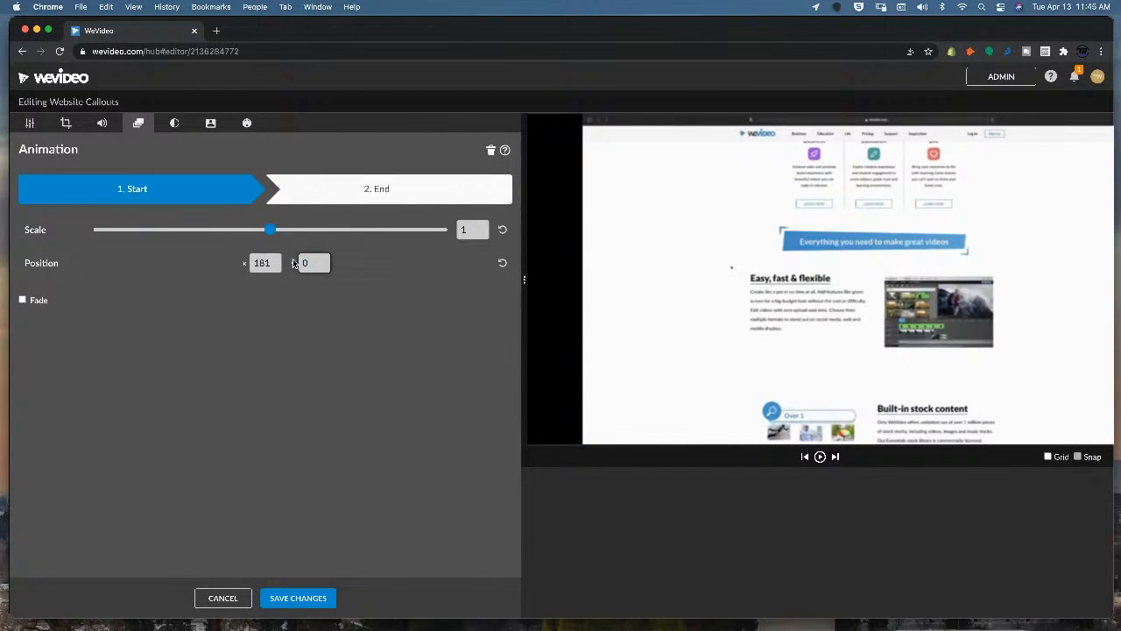
click(267, 263)
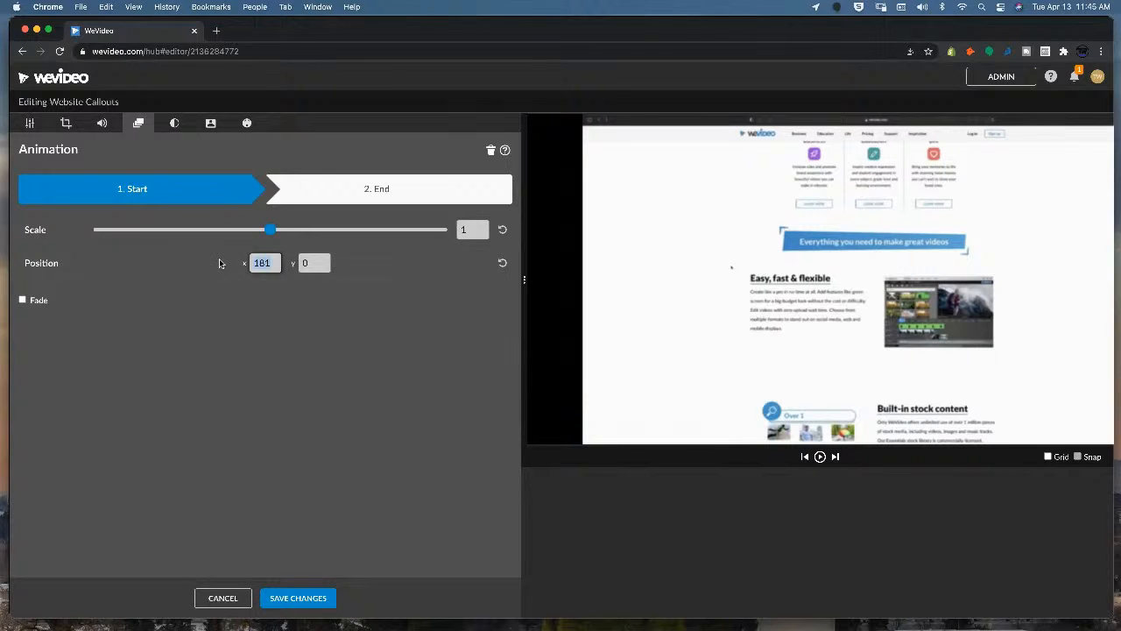
click(344, 203)
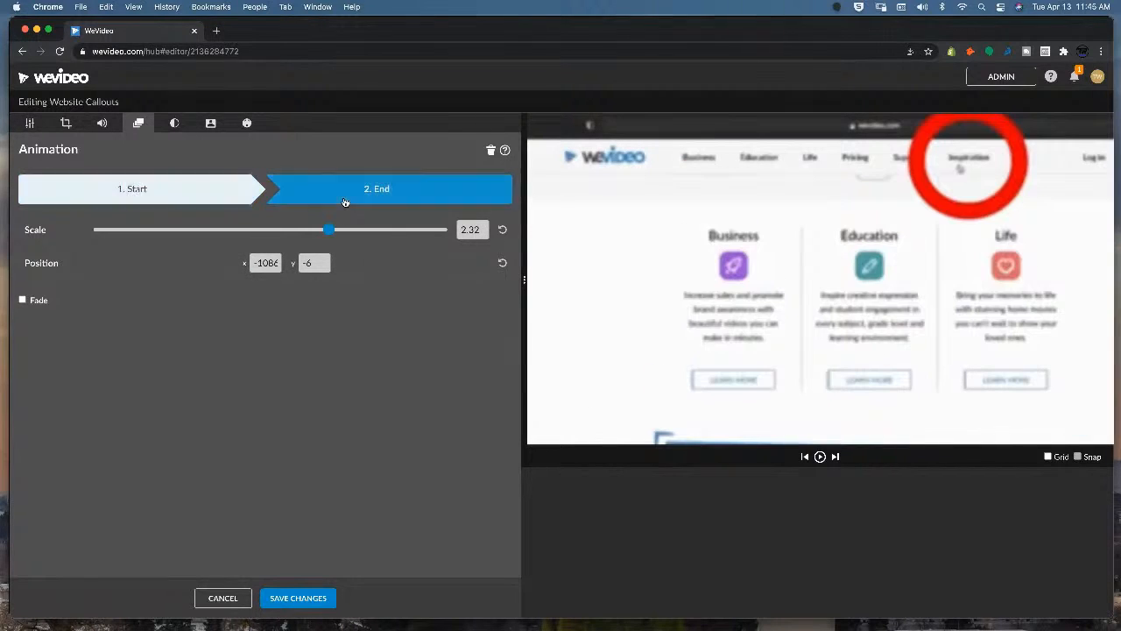
click(296, 596)
Play back the edited segments and inspect the transform settings of the later hand-callout segment.
drag(154, 487, 142, 488)
key(space)
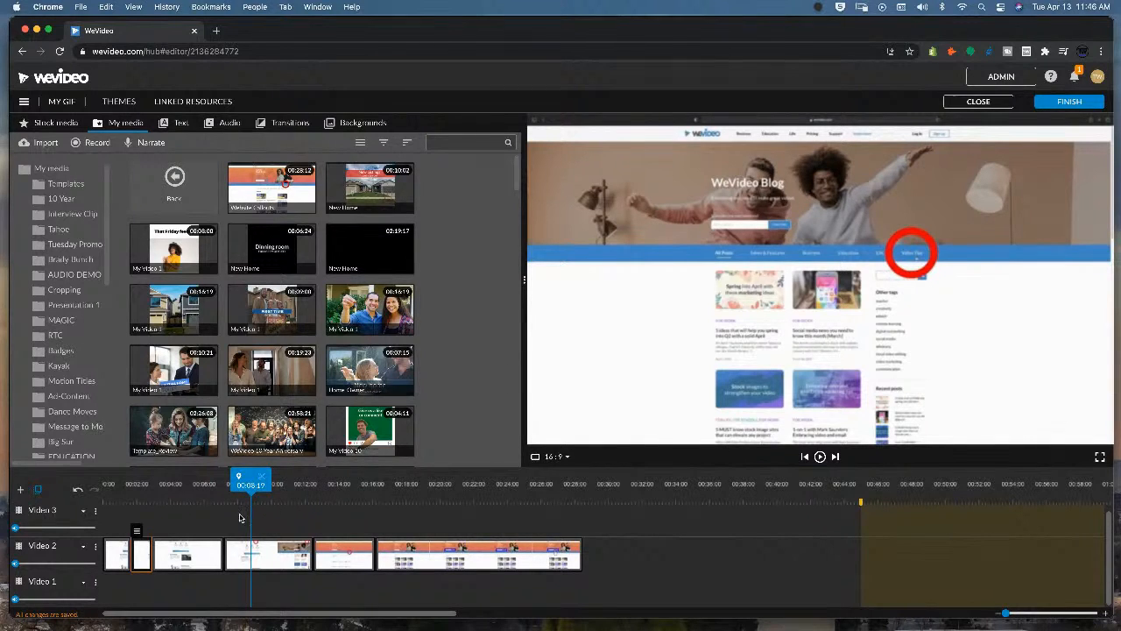
drag(250, 483, 126, 492)
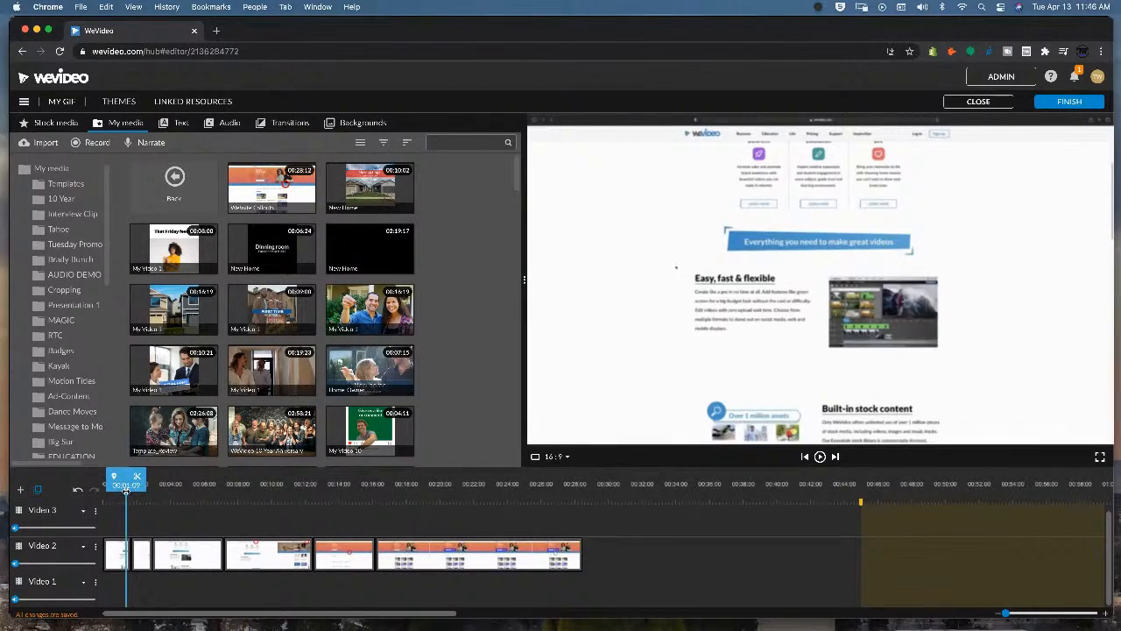
key(space)
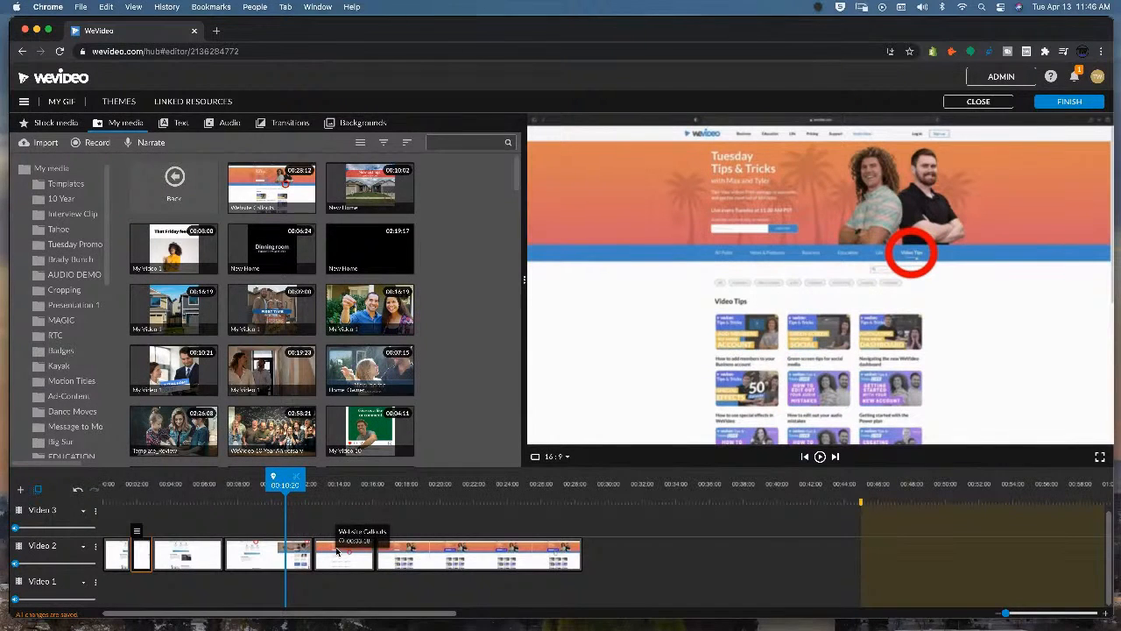
drag(294, 483, 475, 486)
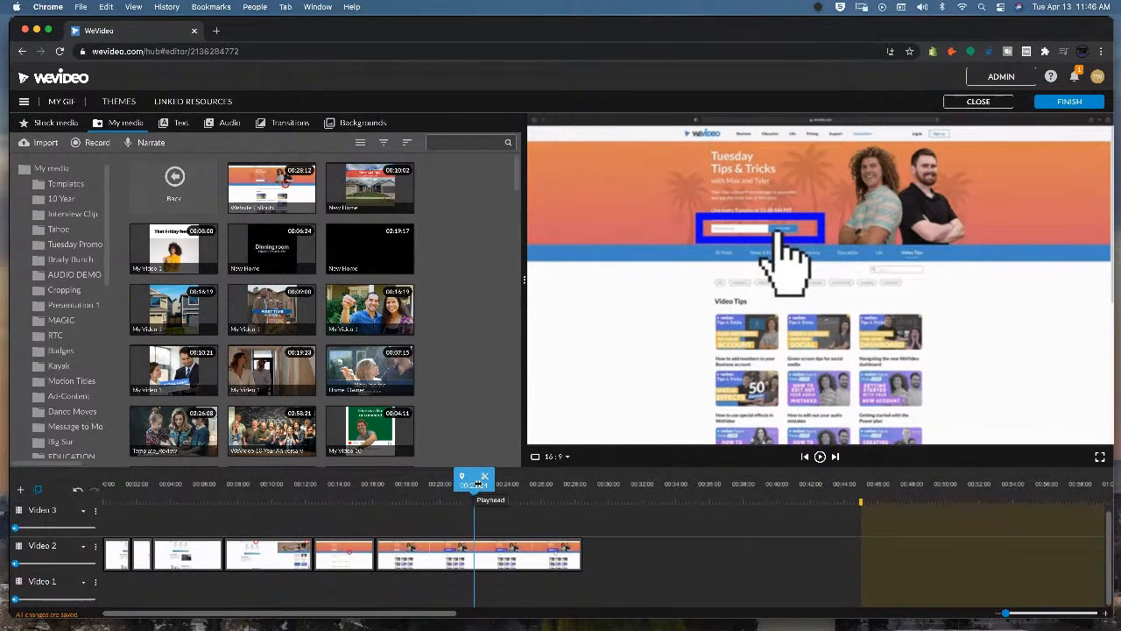
double_click(469, 554)
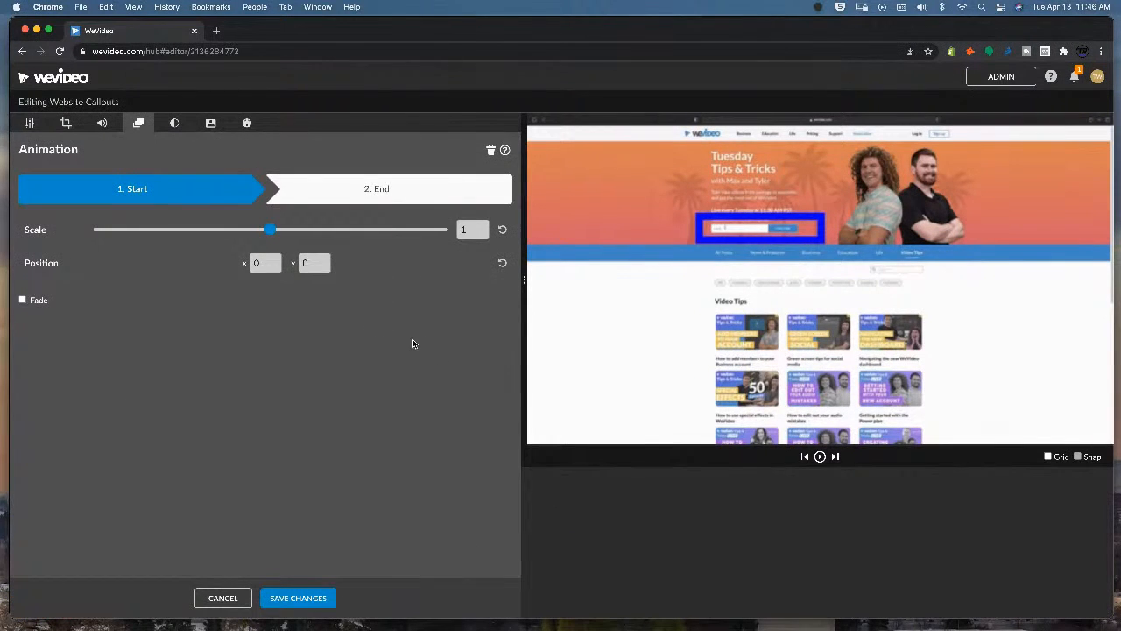
click(29, 122)
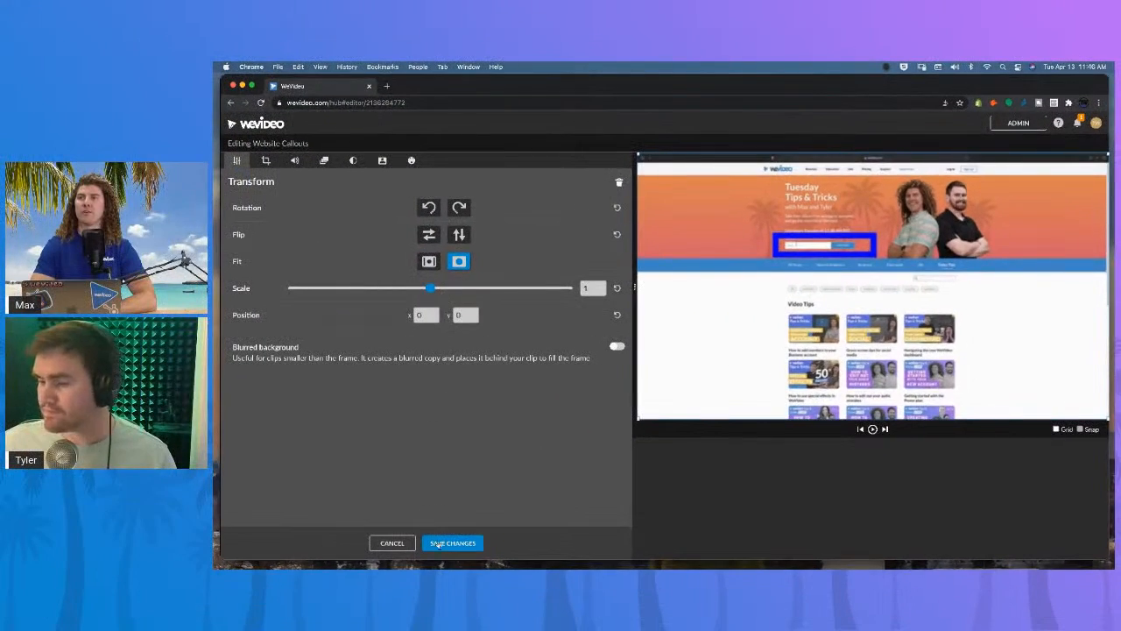
click(452, 543)
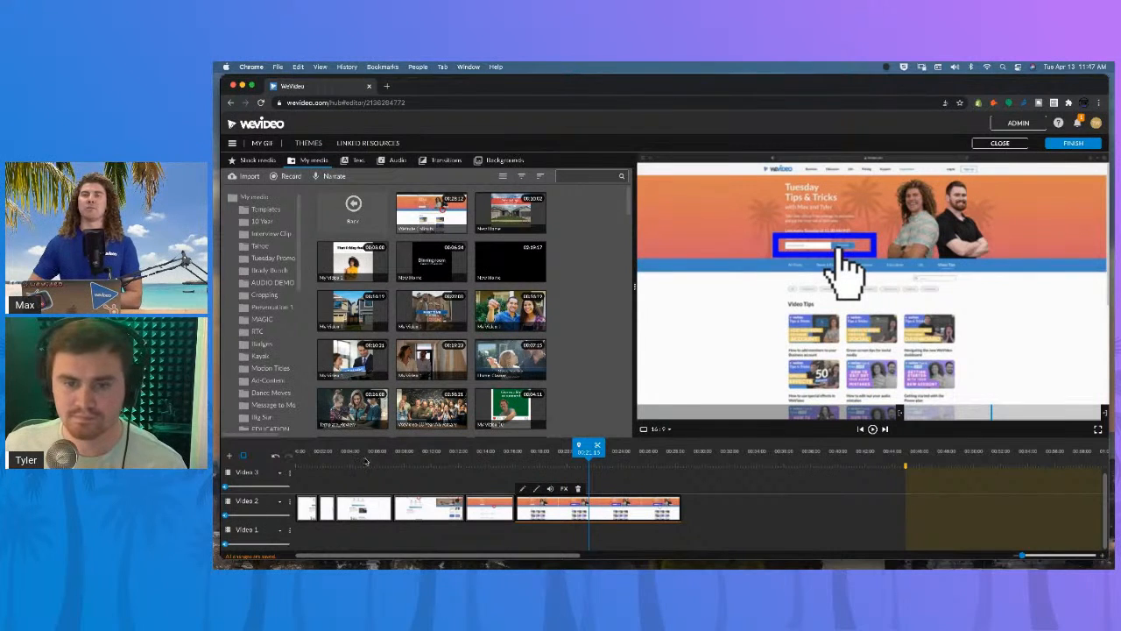
Delete all the earlier recording segments, keeping only the final segment on Video 2.
drag(357, 457, 309, 454)
key(space)
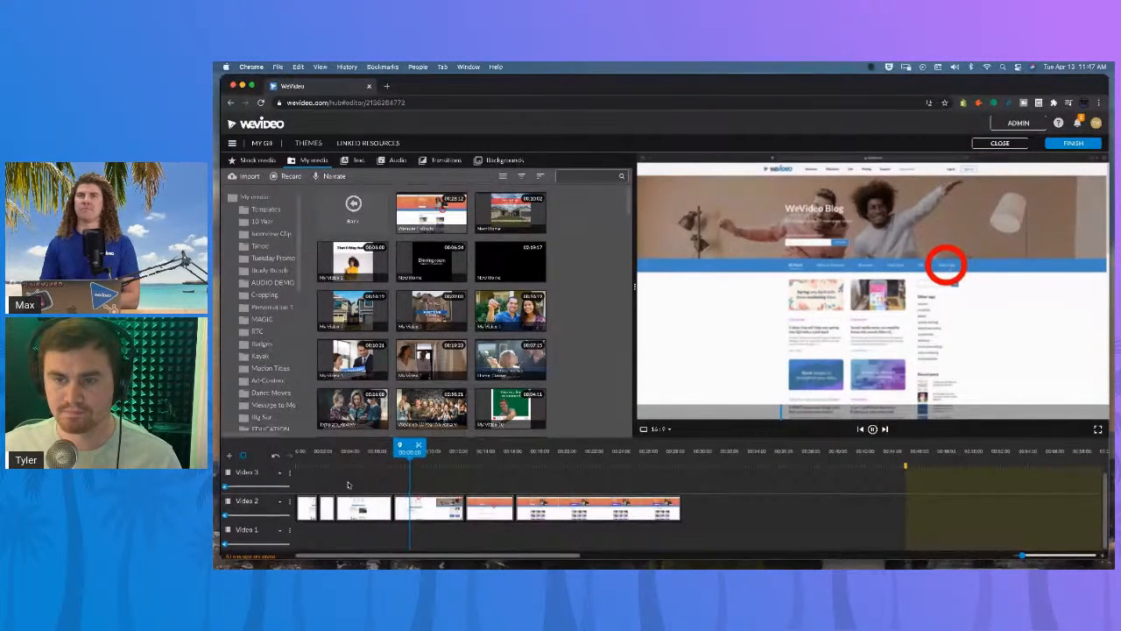
key(space)
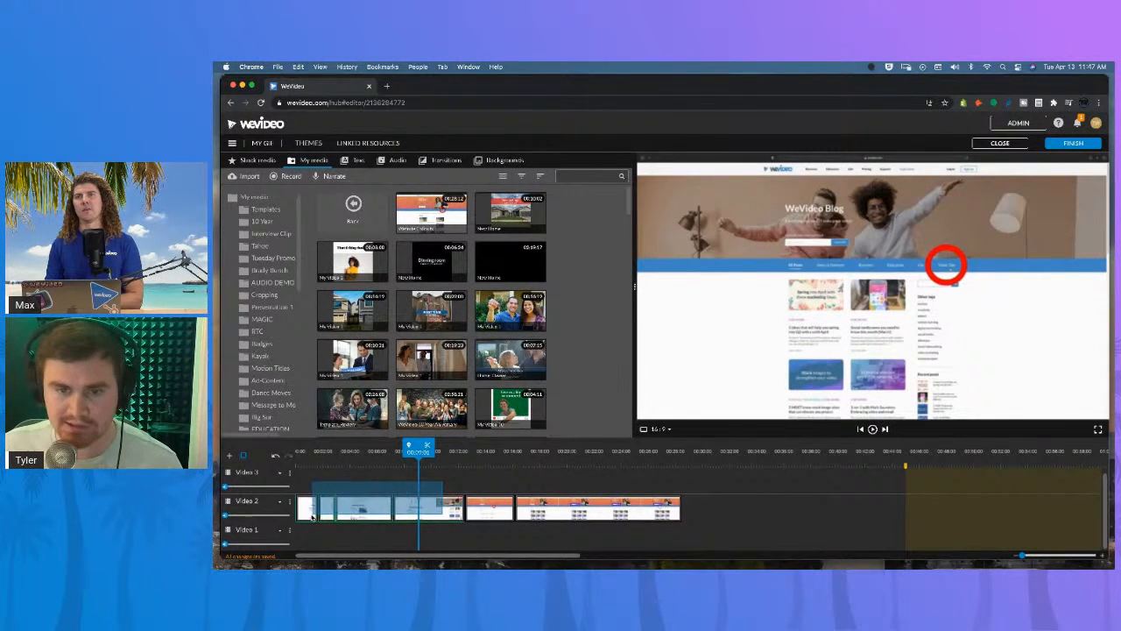
click(315, 451)
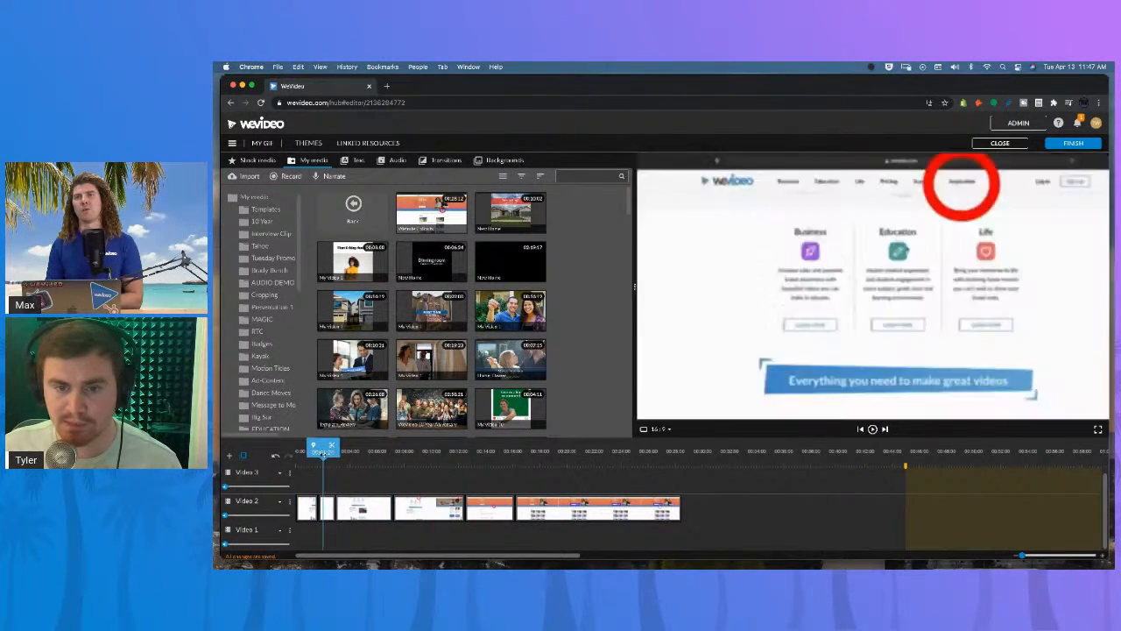
drag(315, 451, 349, 448)
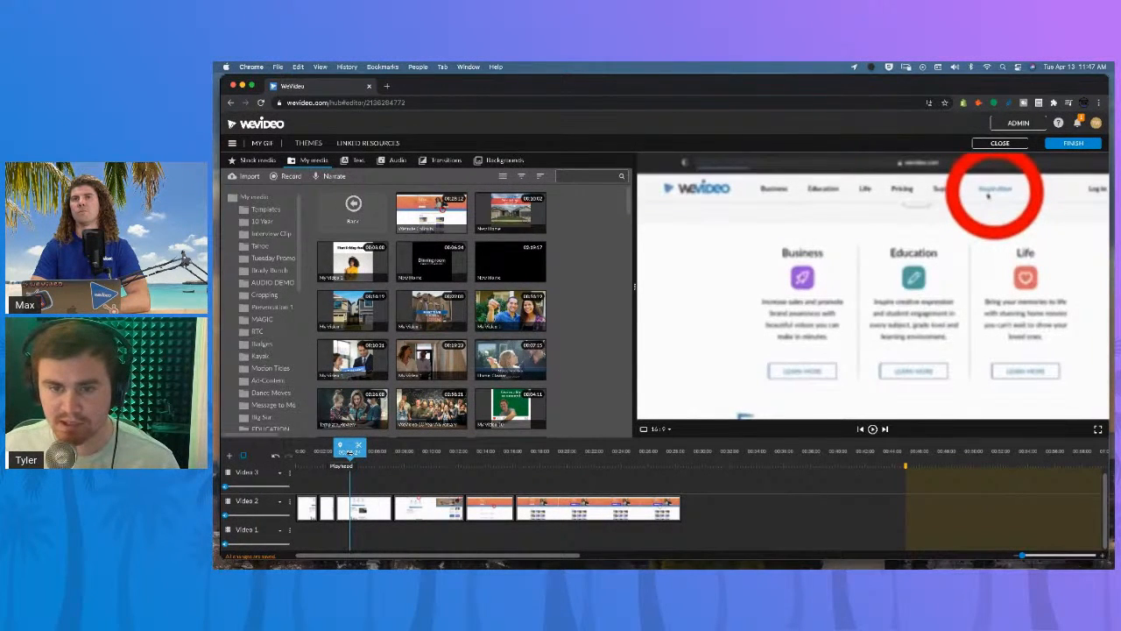
drag(351, 453, 308, 510)
key(Delete)
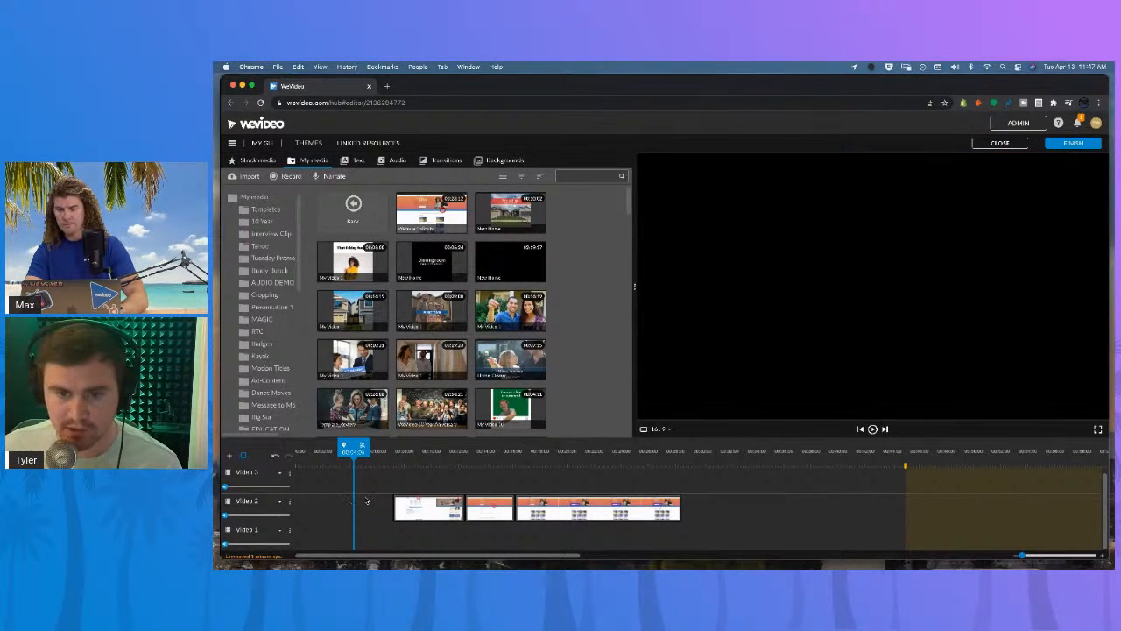
click(428, 508)
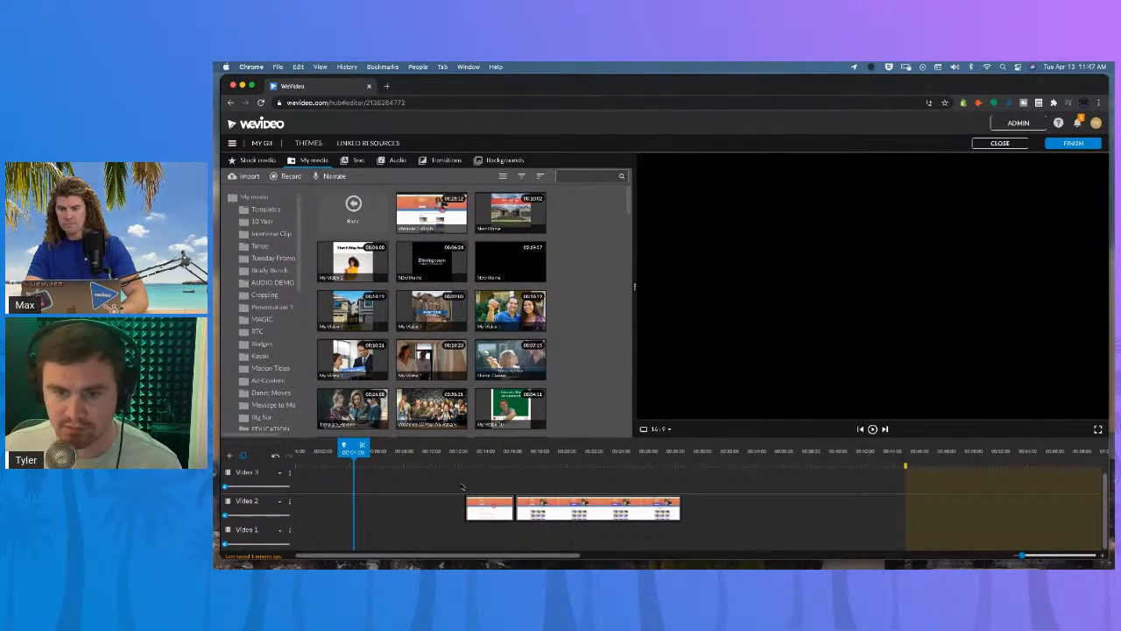
click(489, 508)
key(Delete)
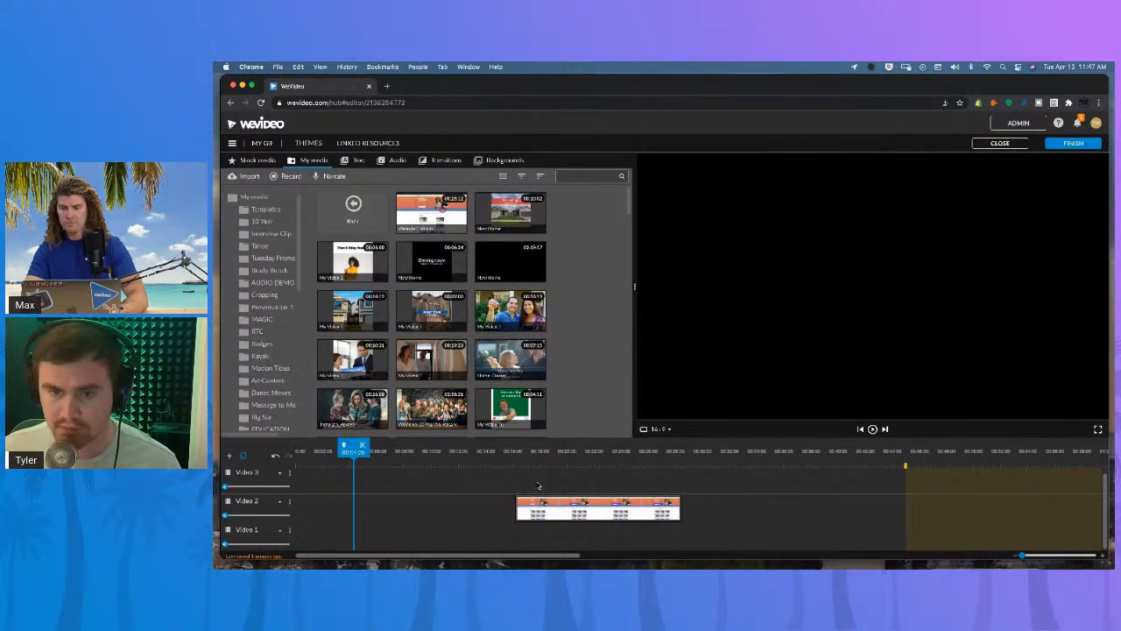
Trim the start of the remaining segment to the hand gesture and move it to the start of the timeline.
click(610, 451)
click(638, 451)
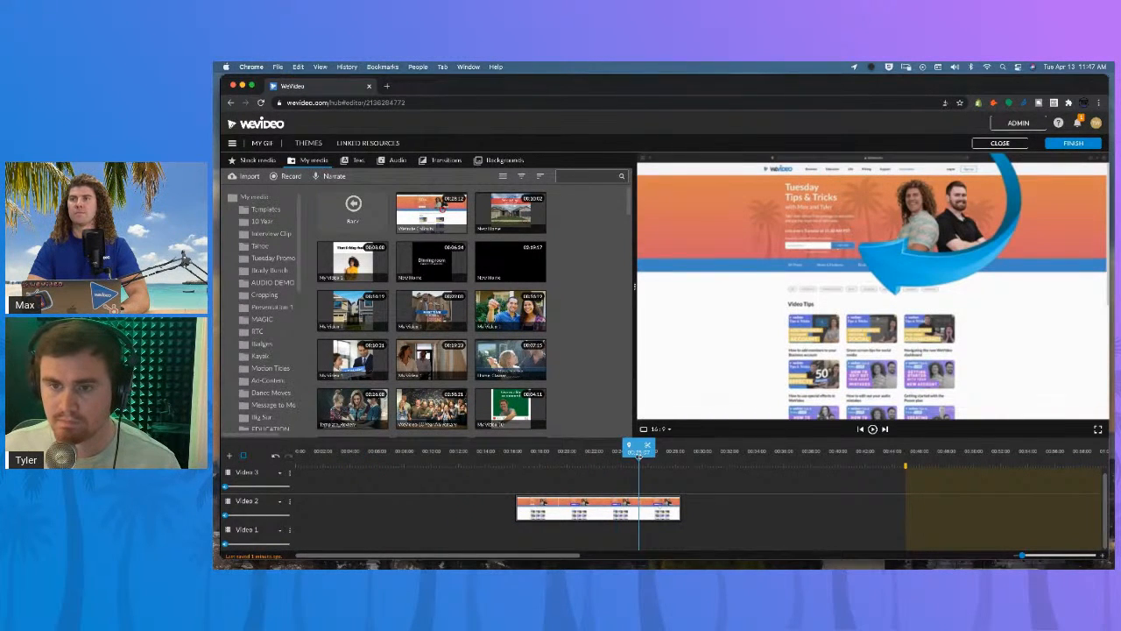
drag(639, 451, 615, 449)
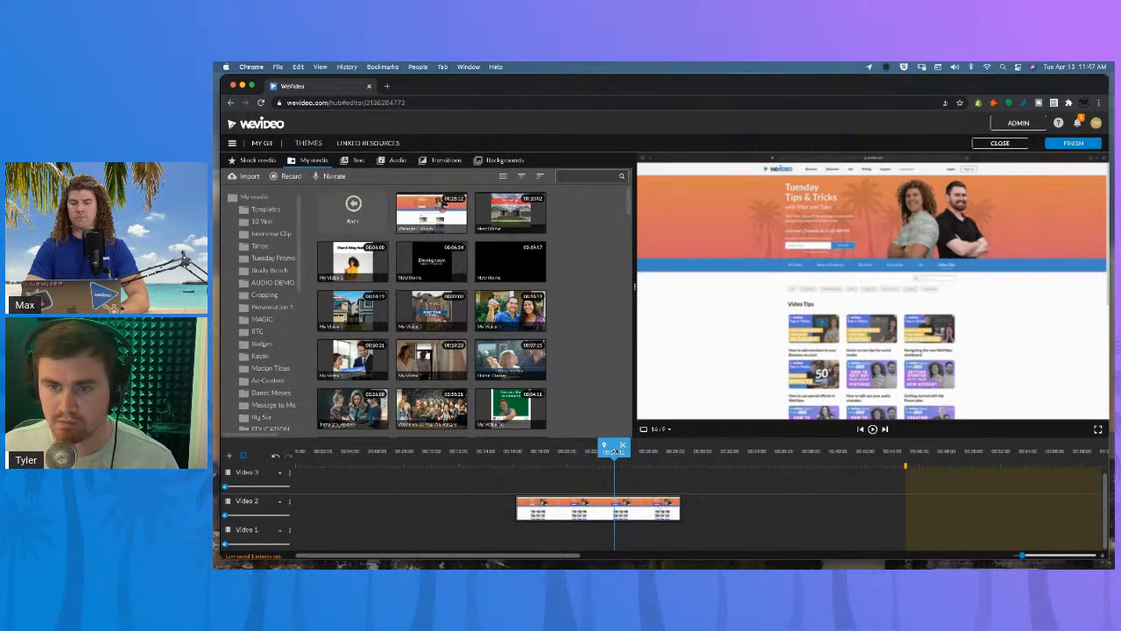
click(519, 510)
drag(517, 509, 601, 510)
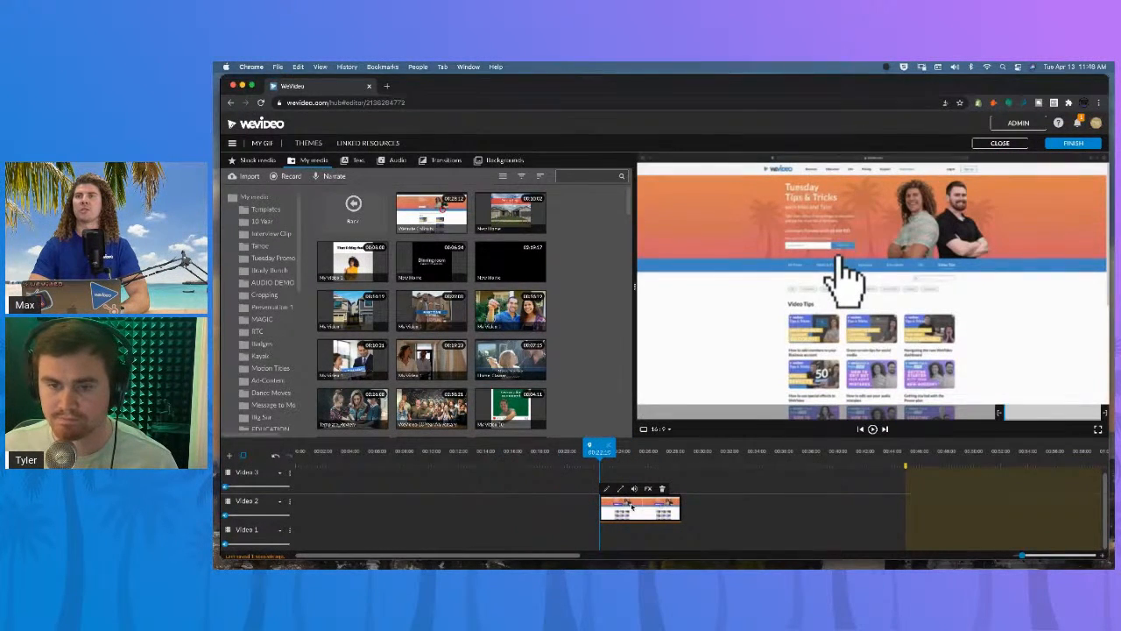
drag(601, 506, 619, 507)
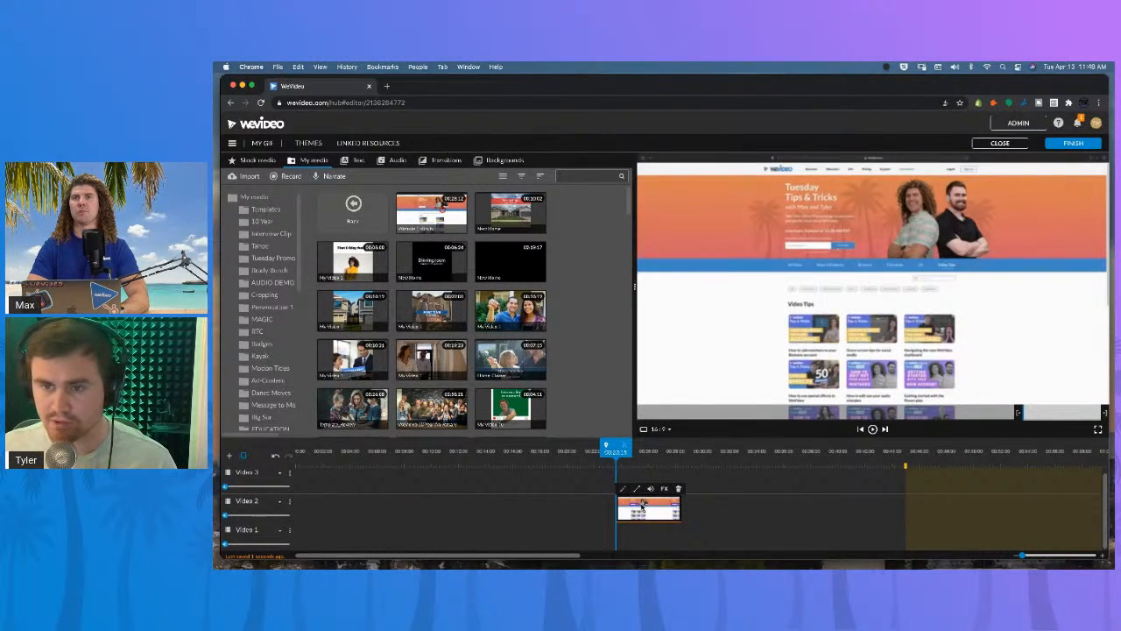
drag(644, 506, 323, 506)
drag(296, 452, 279, 448)
key(space)
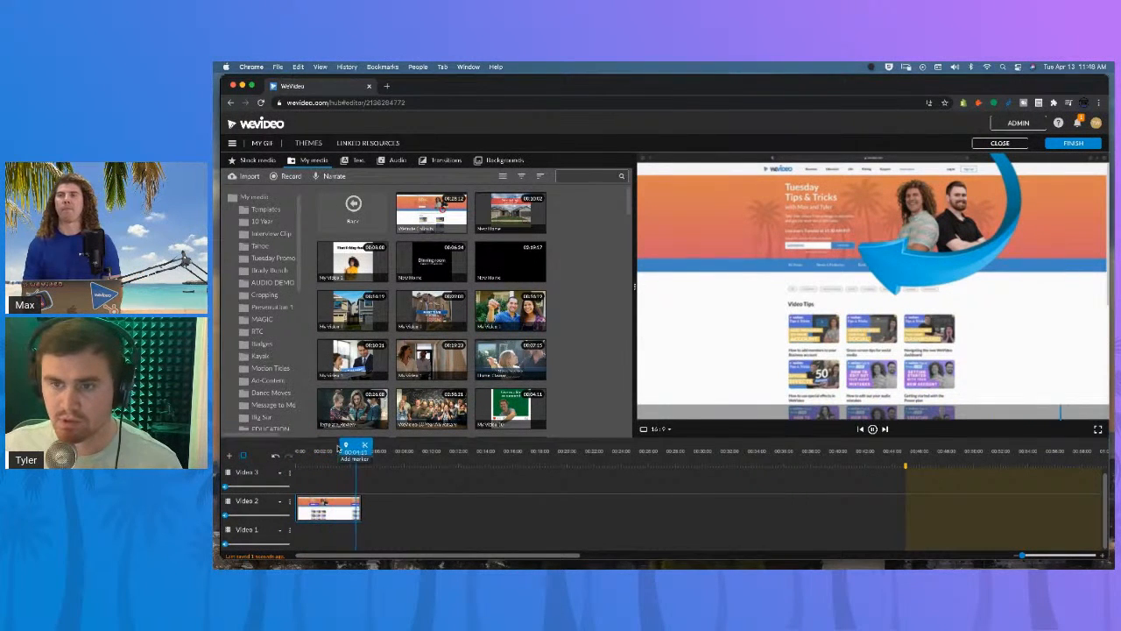
Zoom the clip to a scale of 1.52 and reposition it to frame the arrow callout.
double_click(351, 511)
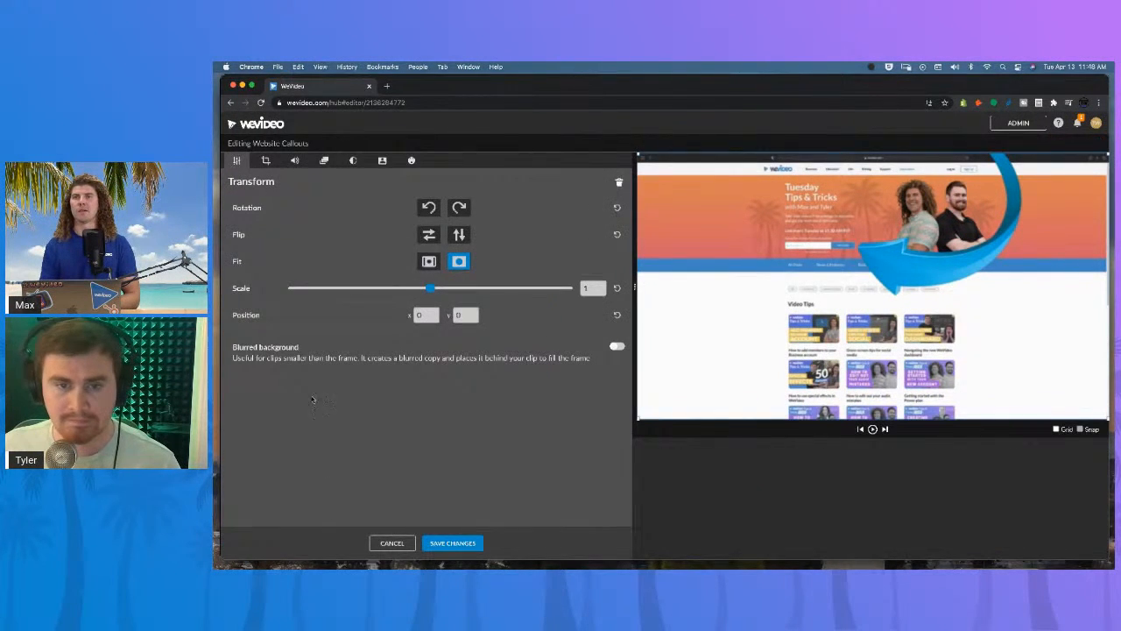
drag(429, 288, 448, 289)
drag(758, 278, 761, 340)
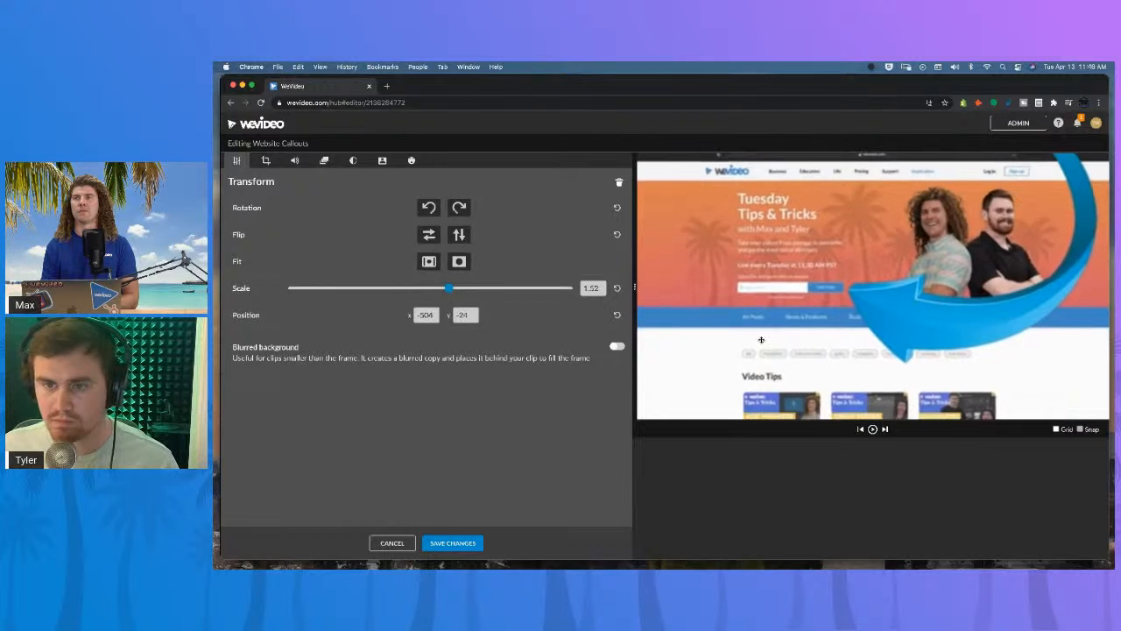
click(454, 542)
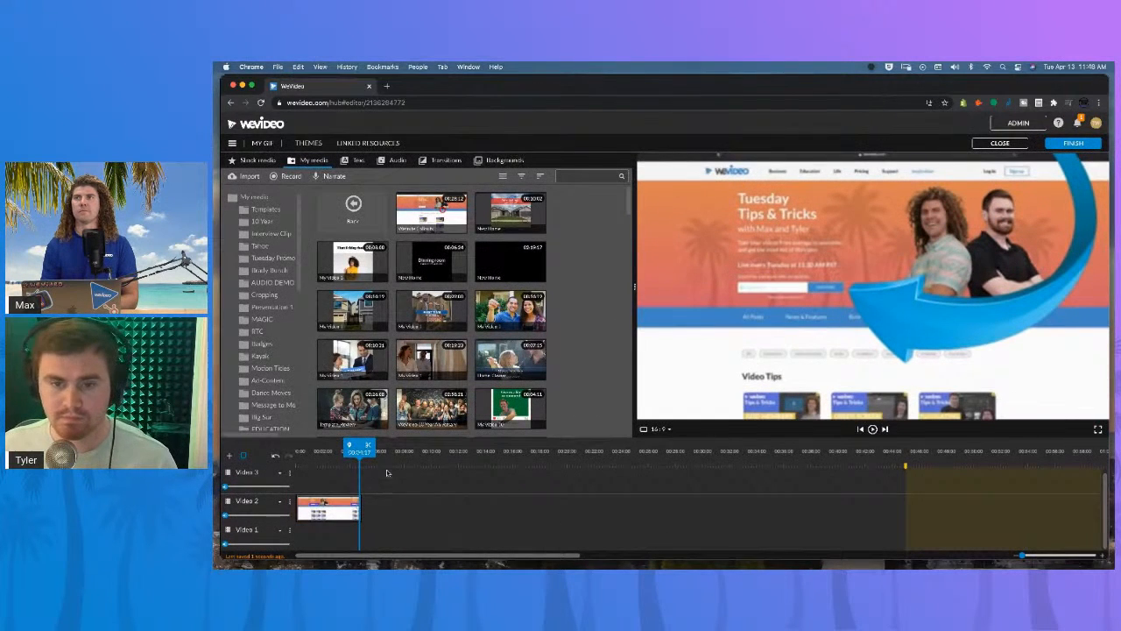
drag(359, 447, 296, 447)
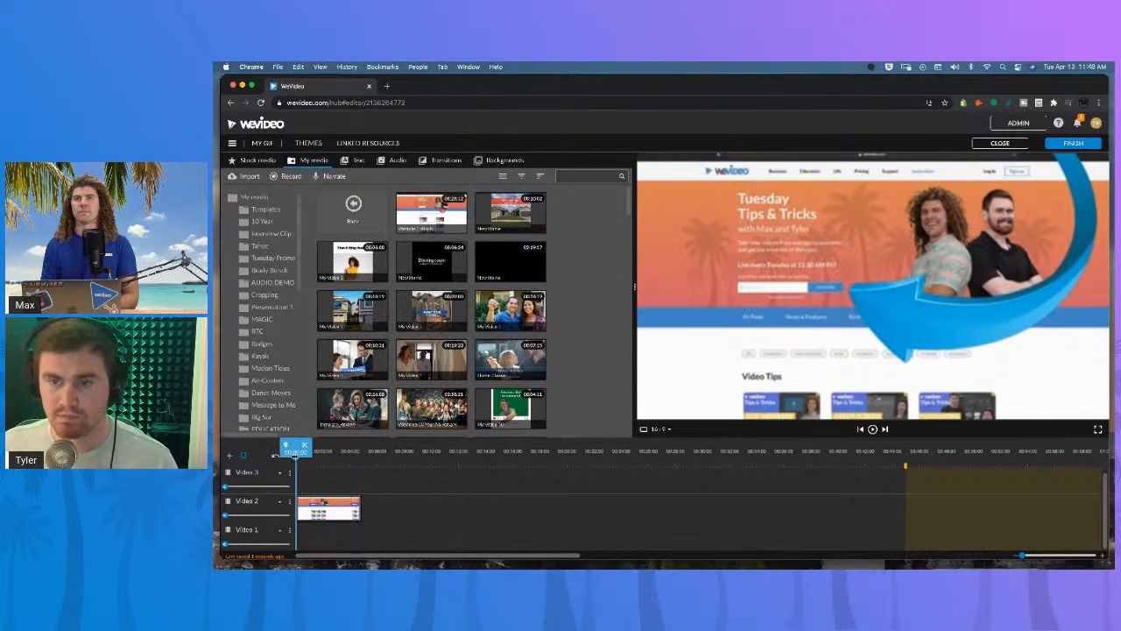
click(287, 176)
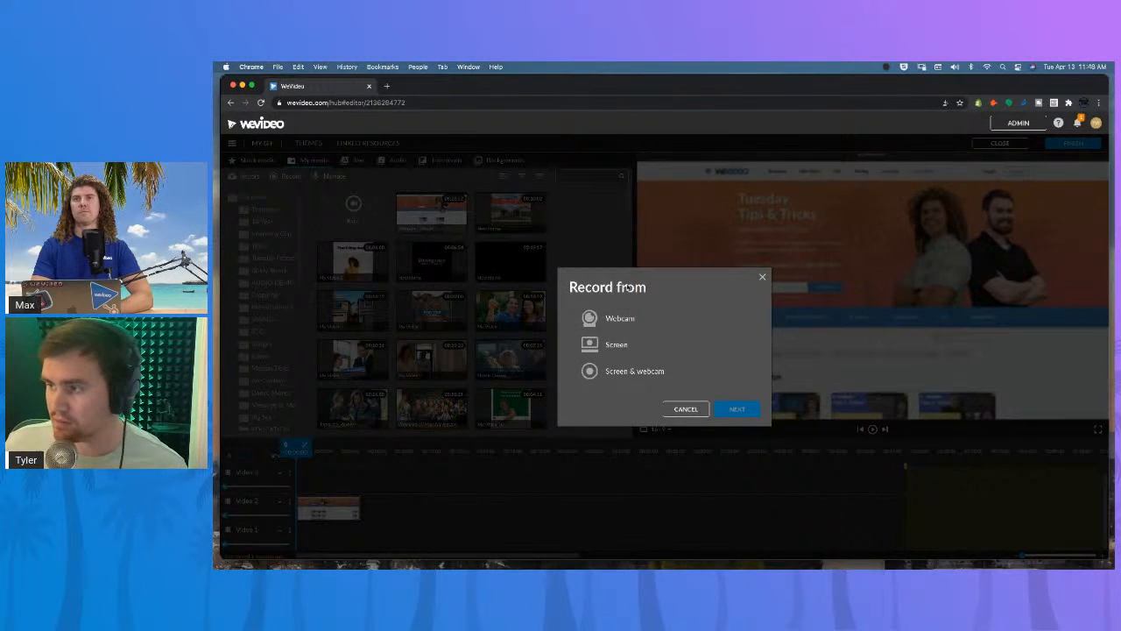
click(636, 355)
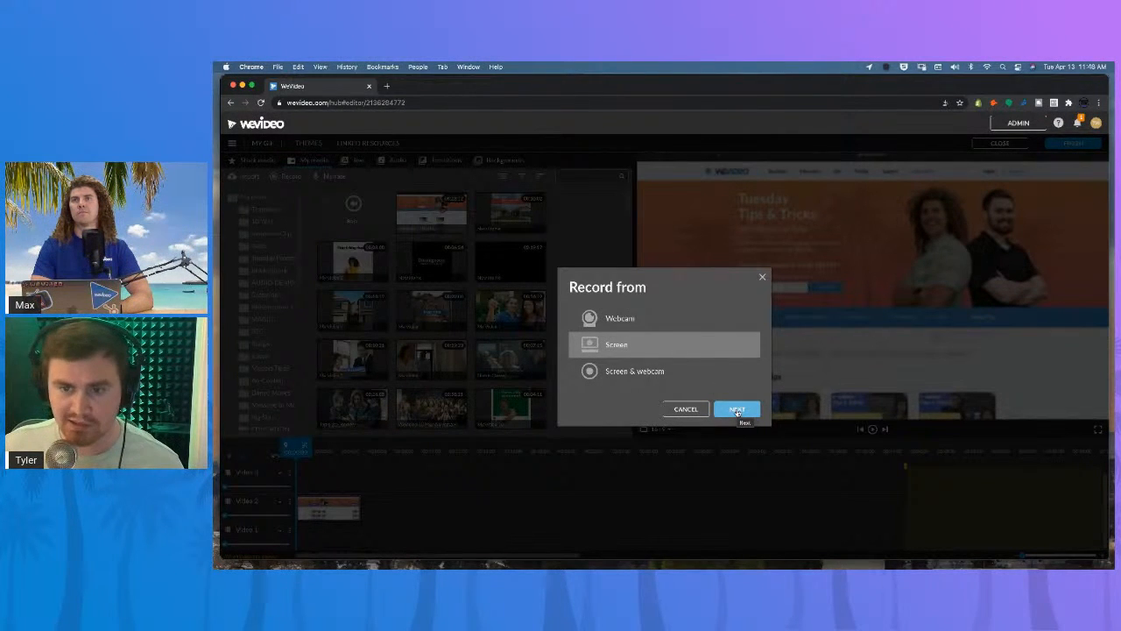
click(736, 409)
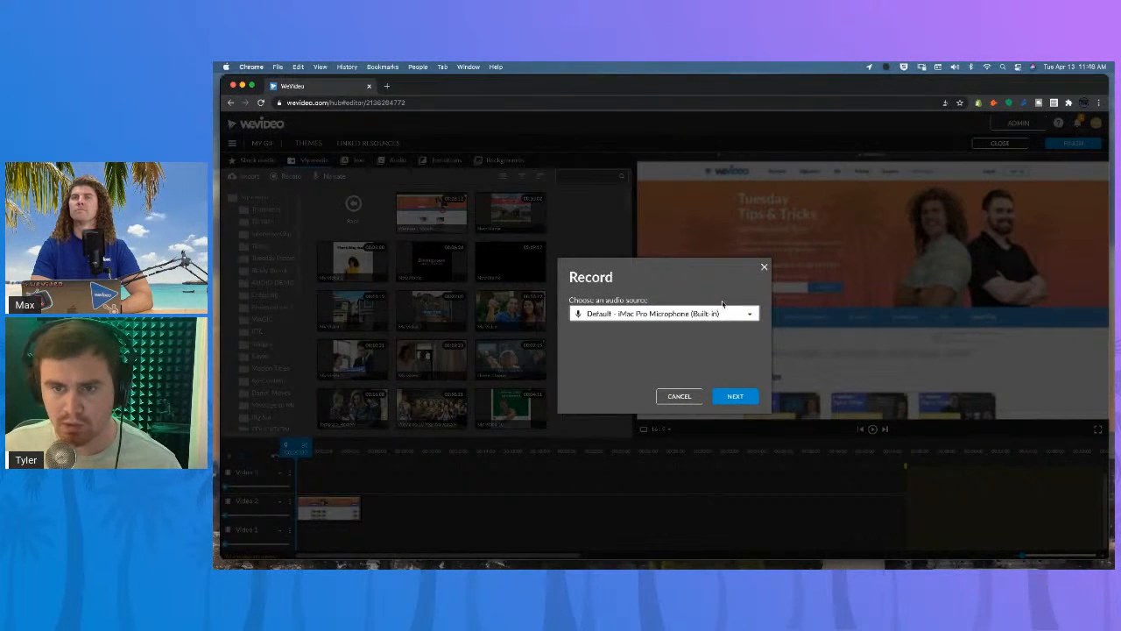
click(724, 313)
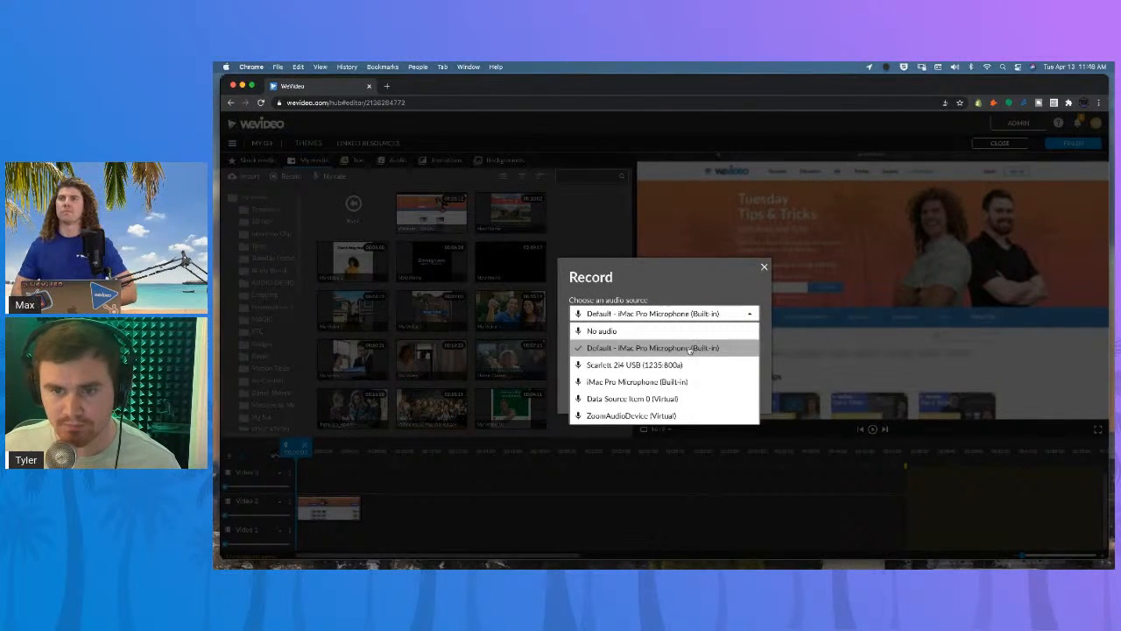
click(707, 296)
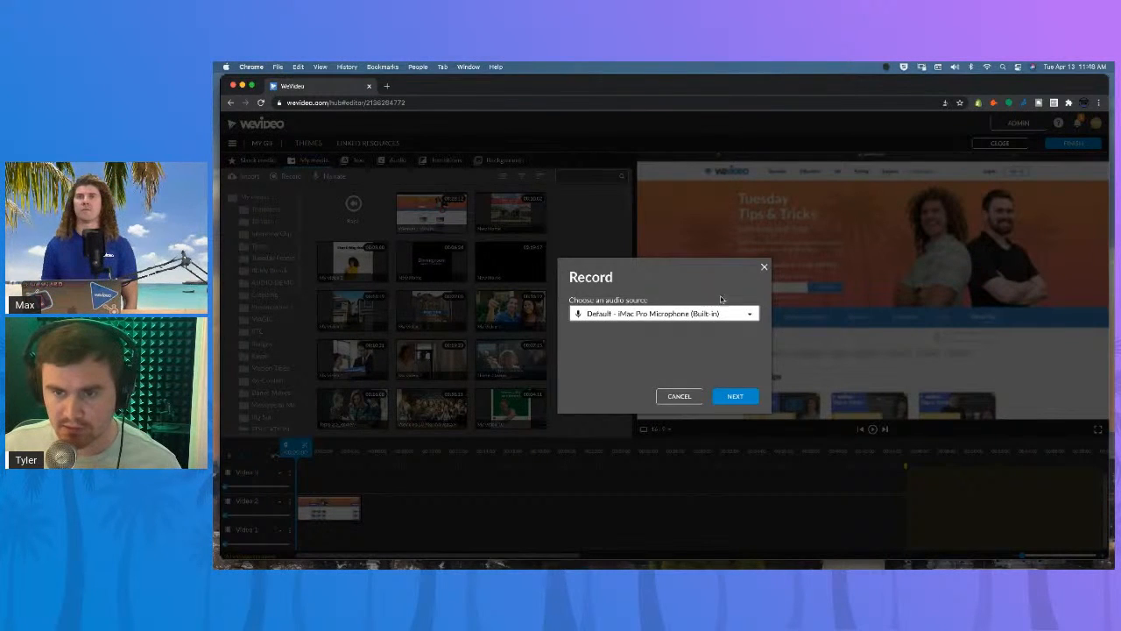
click(736, 395)
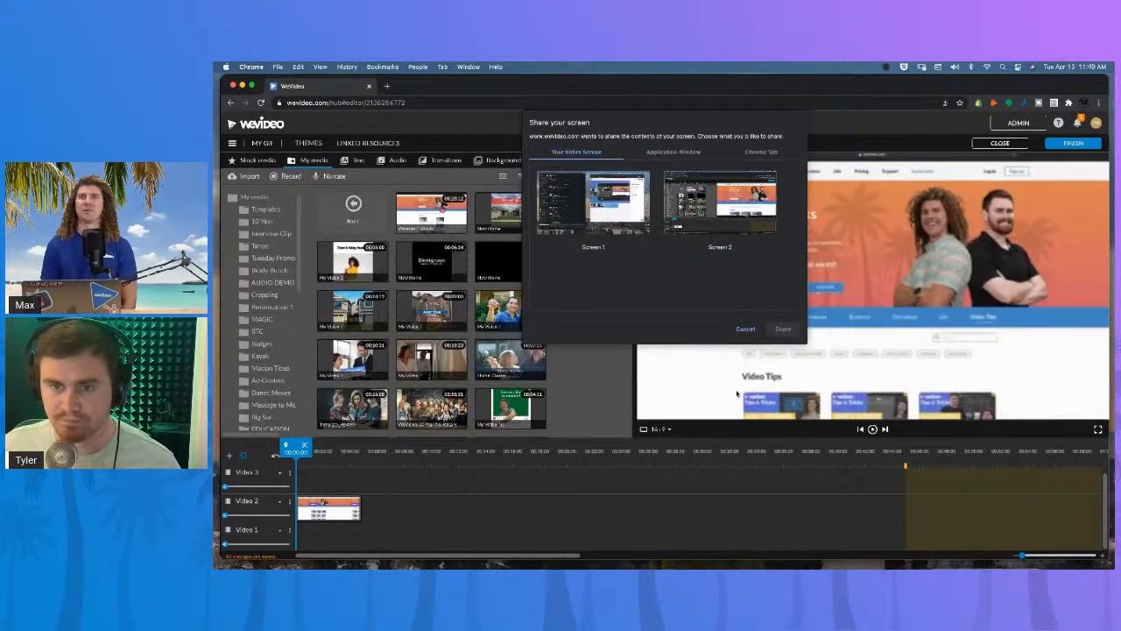
click(673, 152)
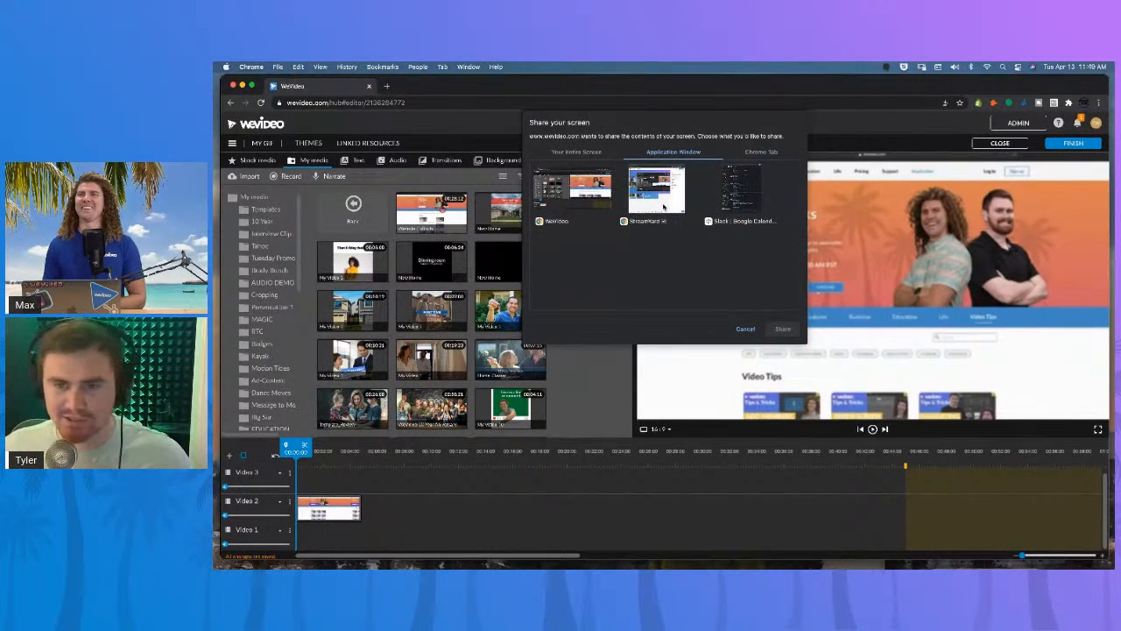
click(744, 329)
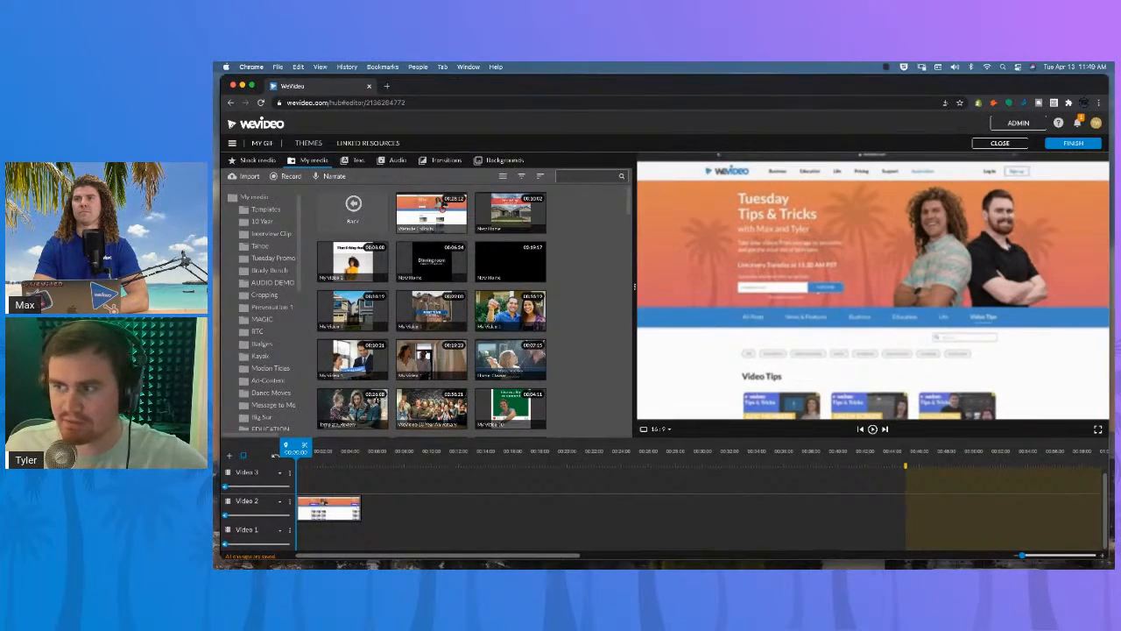
click(286, 176)
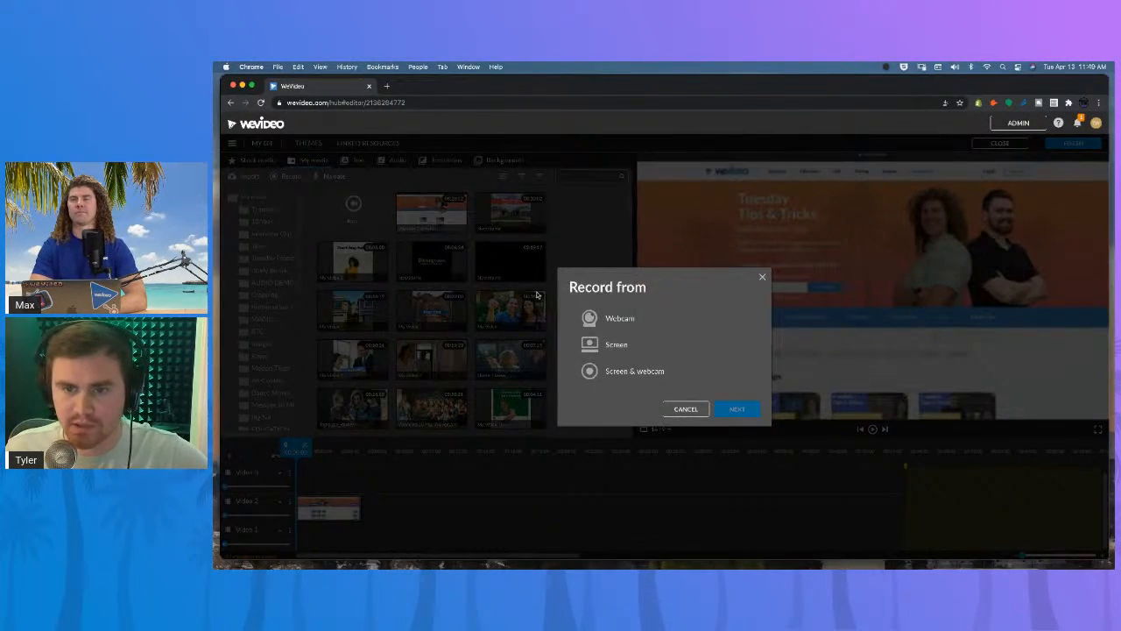
click(597, 341)
click(736, 409)
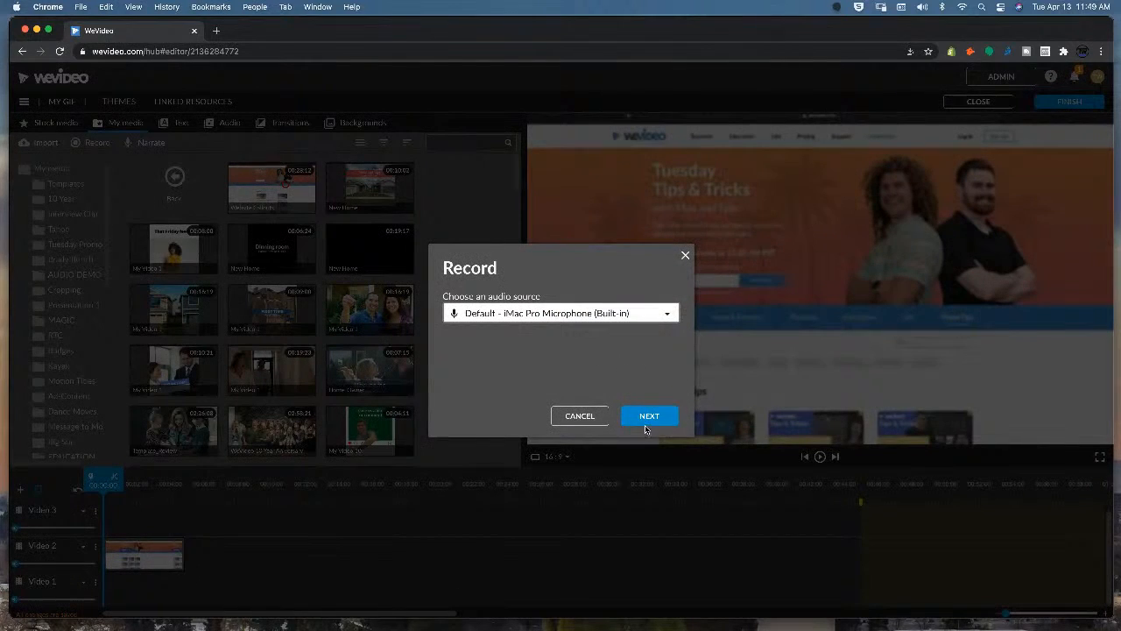
click(640, 418)
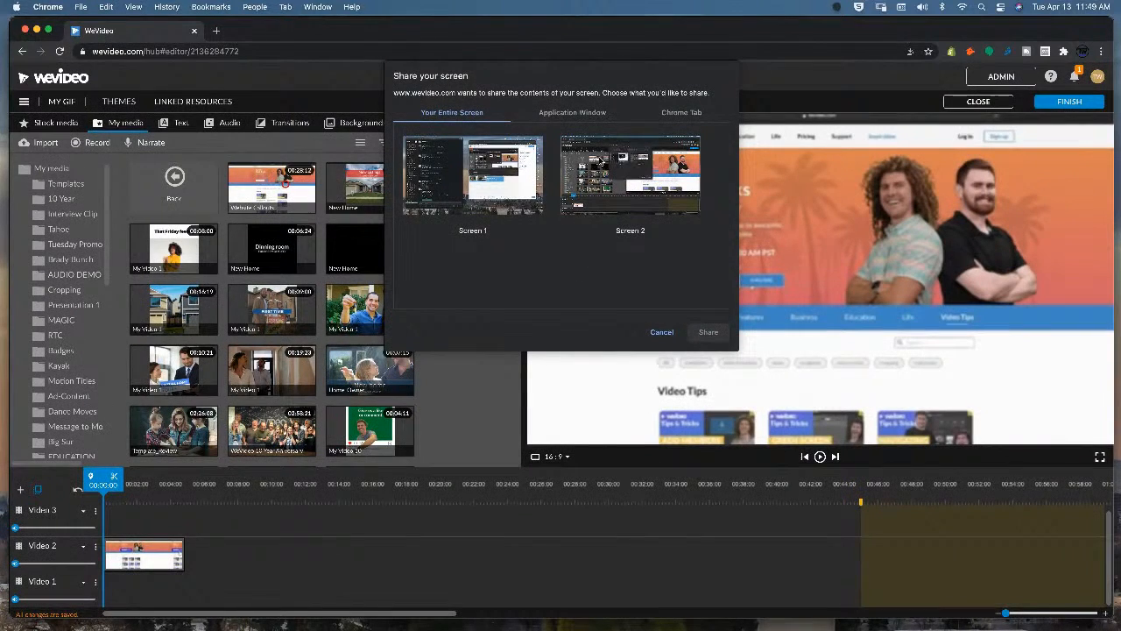
click(578, 116)
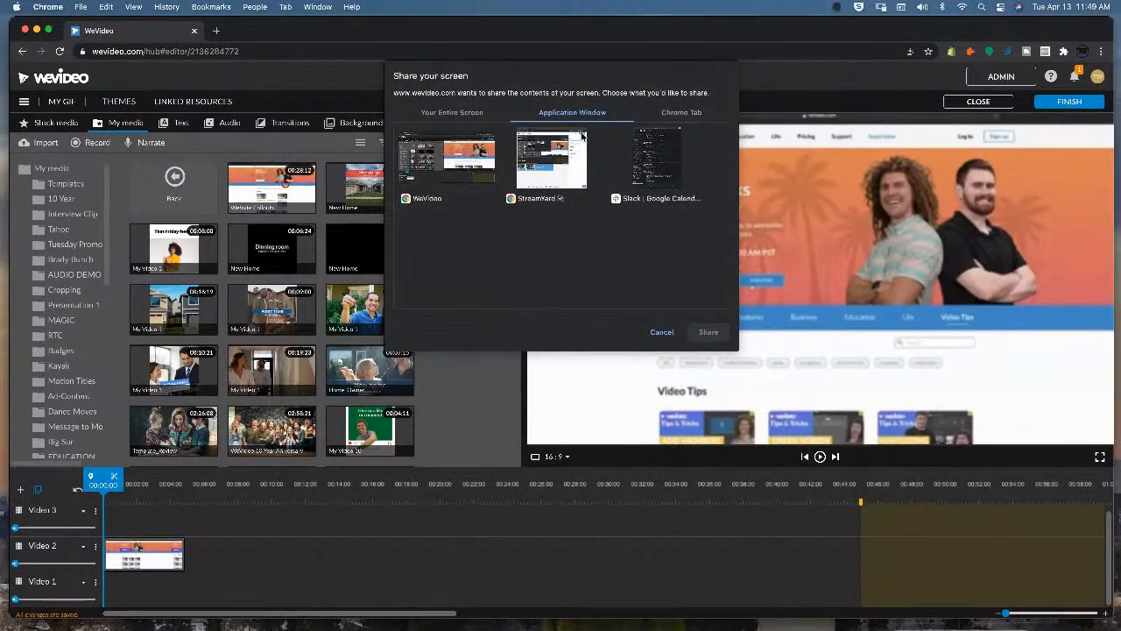
click(700, 113)
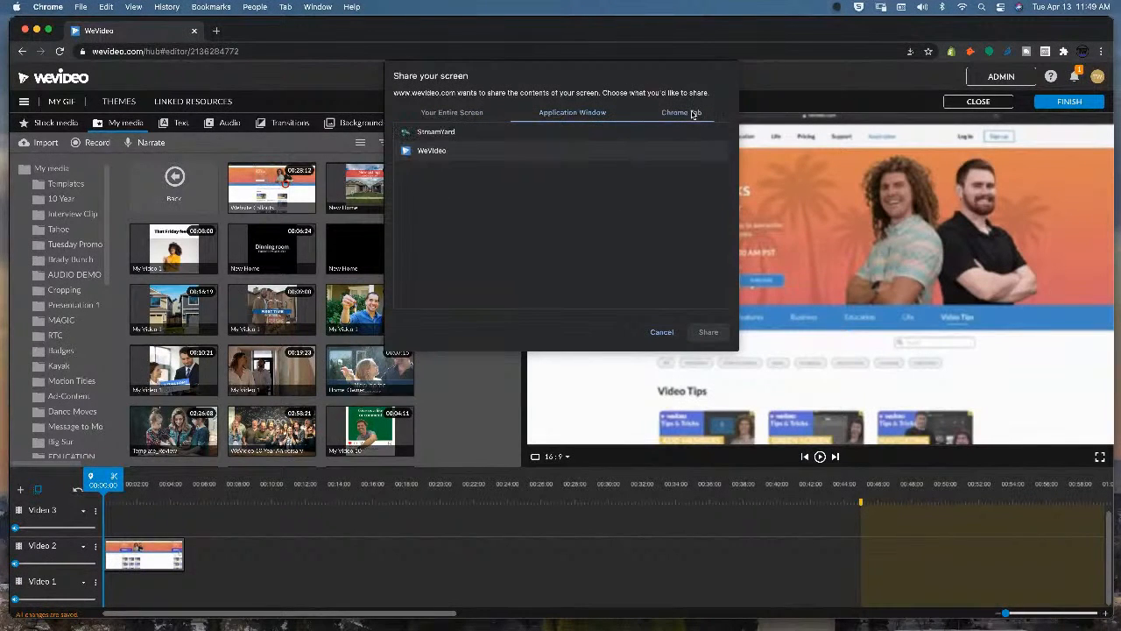
click(578, 115)
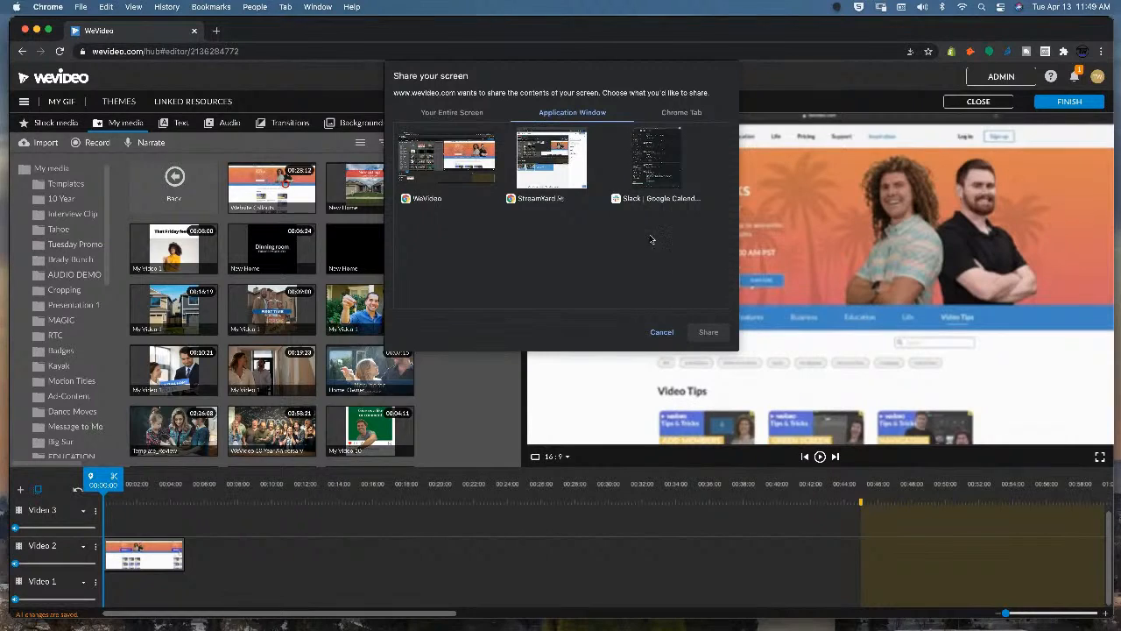
click(663, 333)
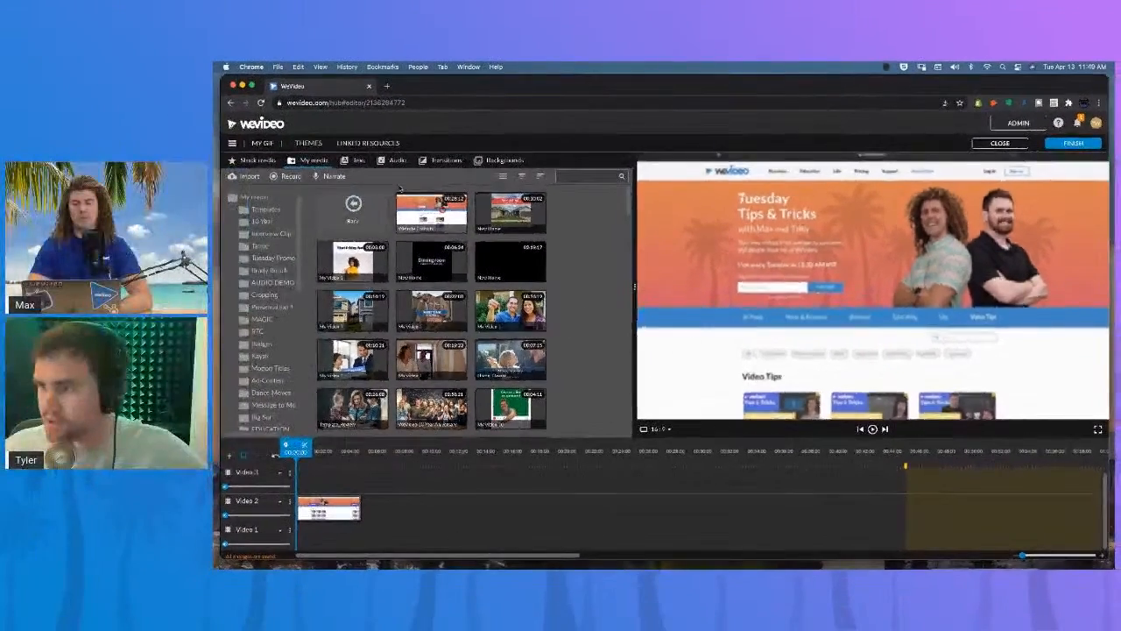
Try to create a new podcast from the dashboard, then reopen the My Gif project.
click(286, 176)
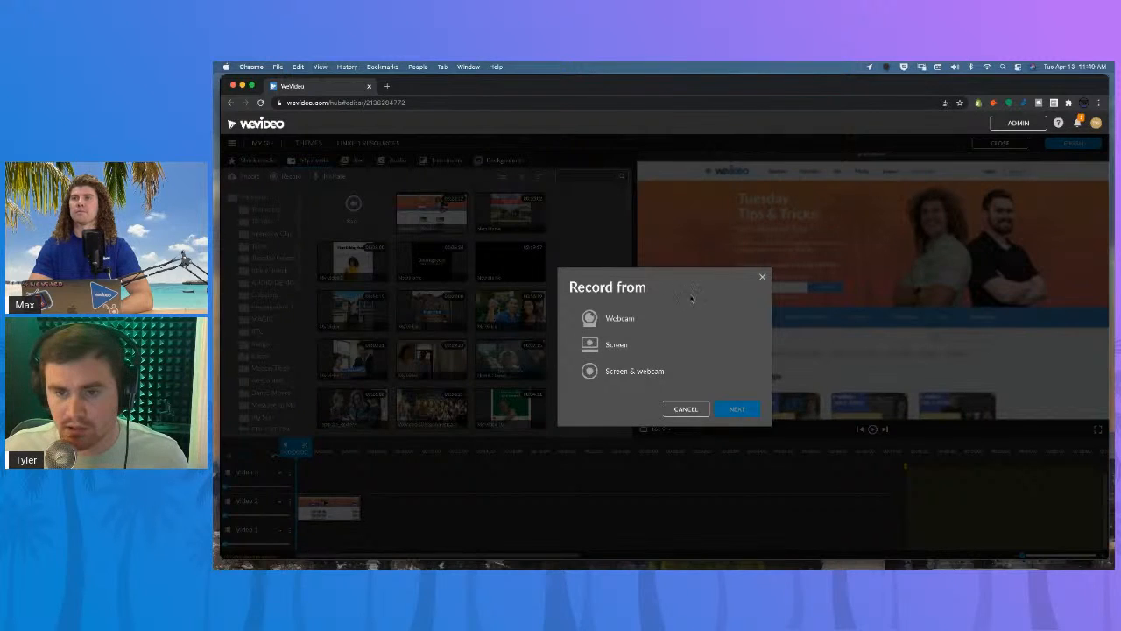
click(762, 276)
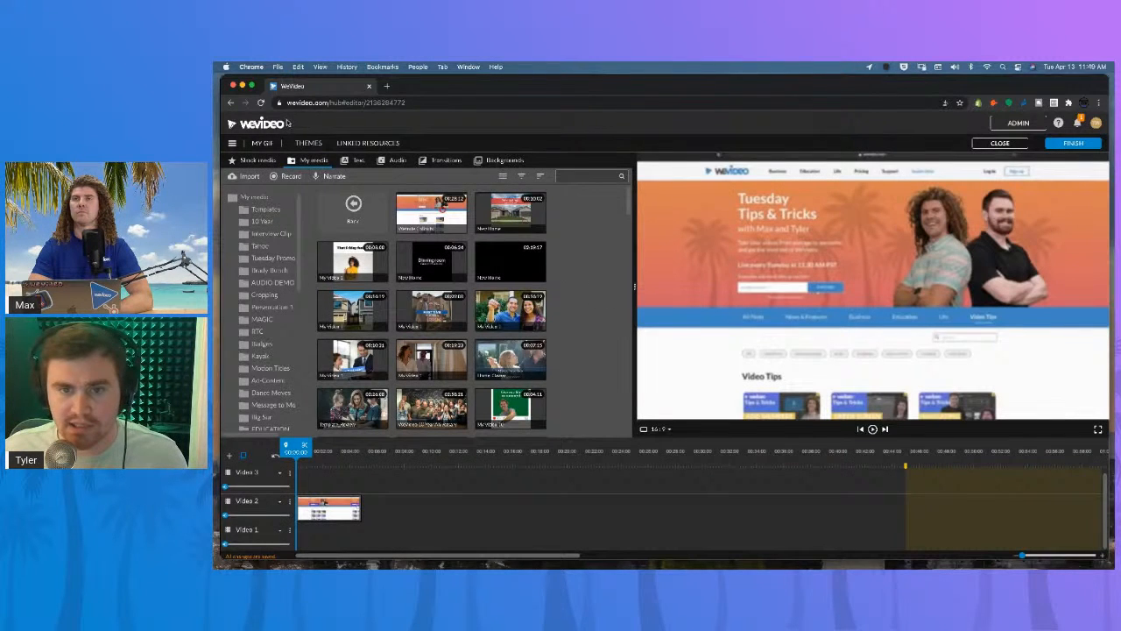
click(266, 125)
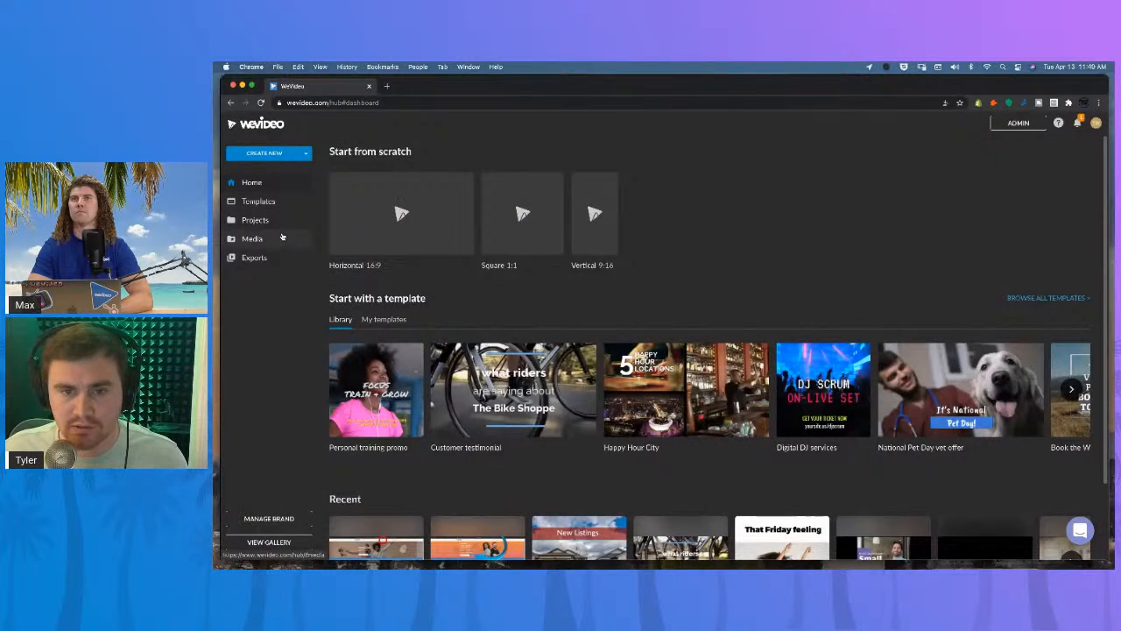
scroll(521, 206, down, 1)
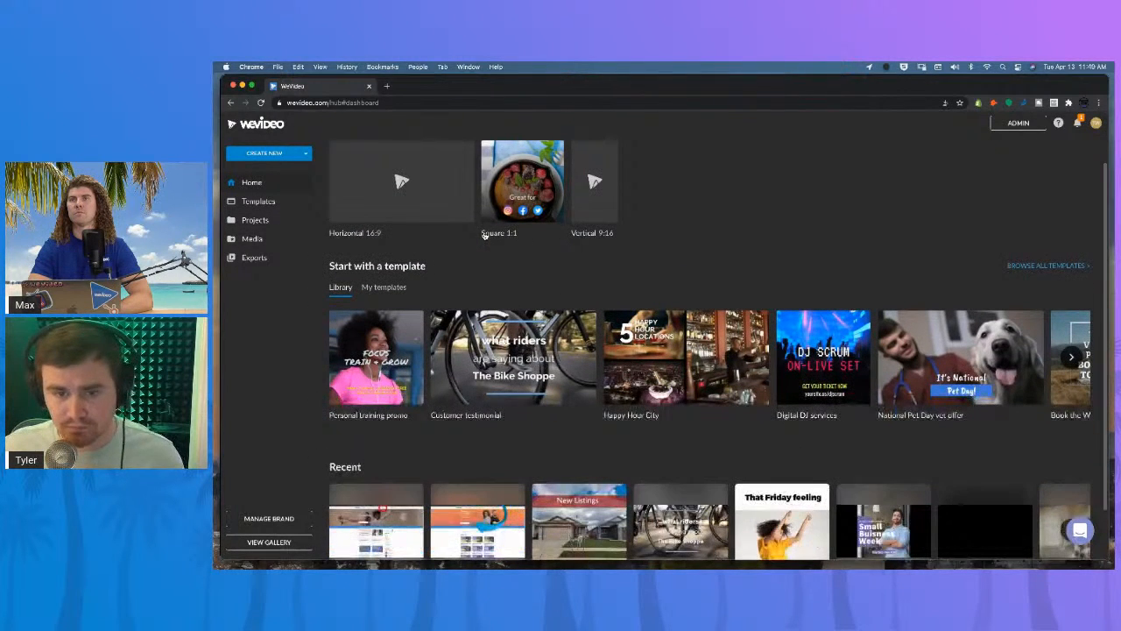
click(300, 155)
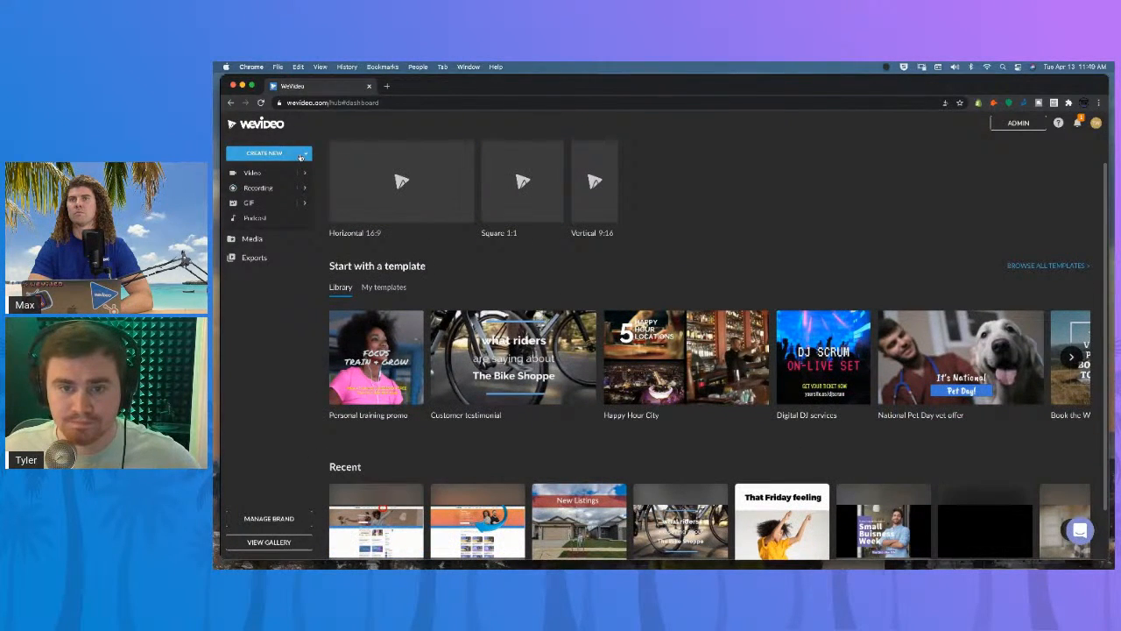
mouse_move(303, 190)
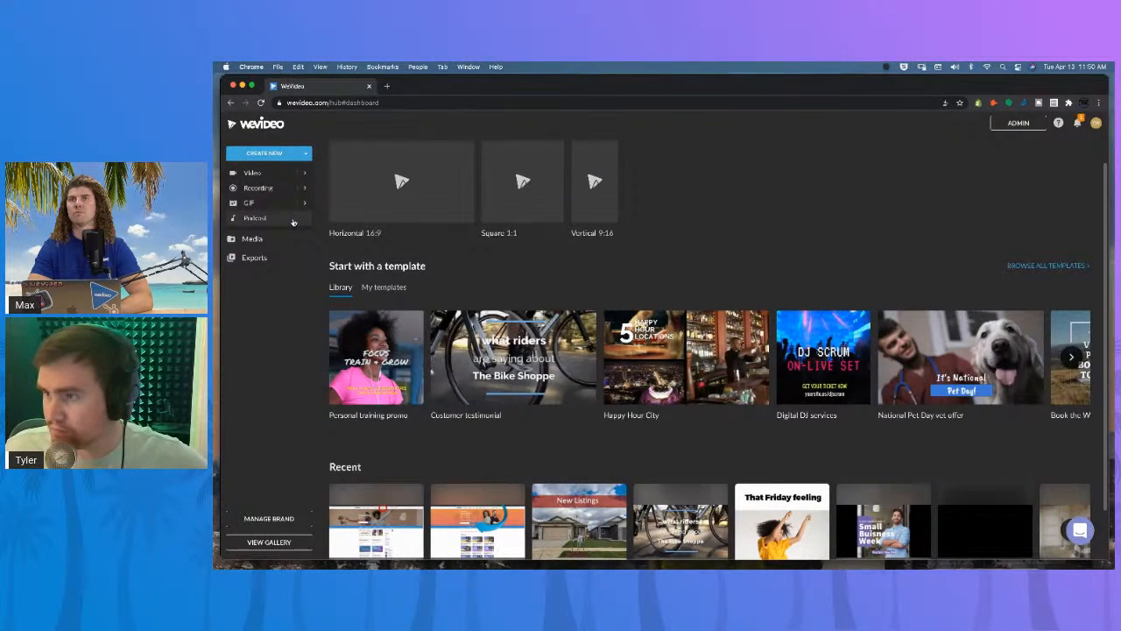
click(293, 222)
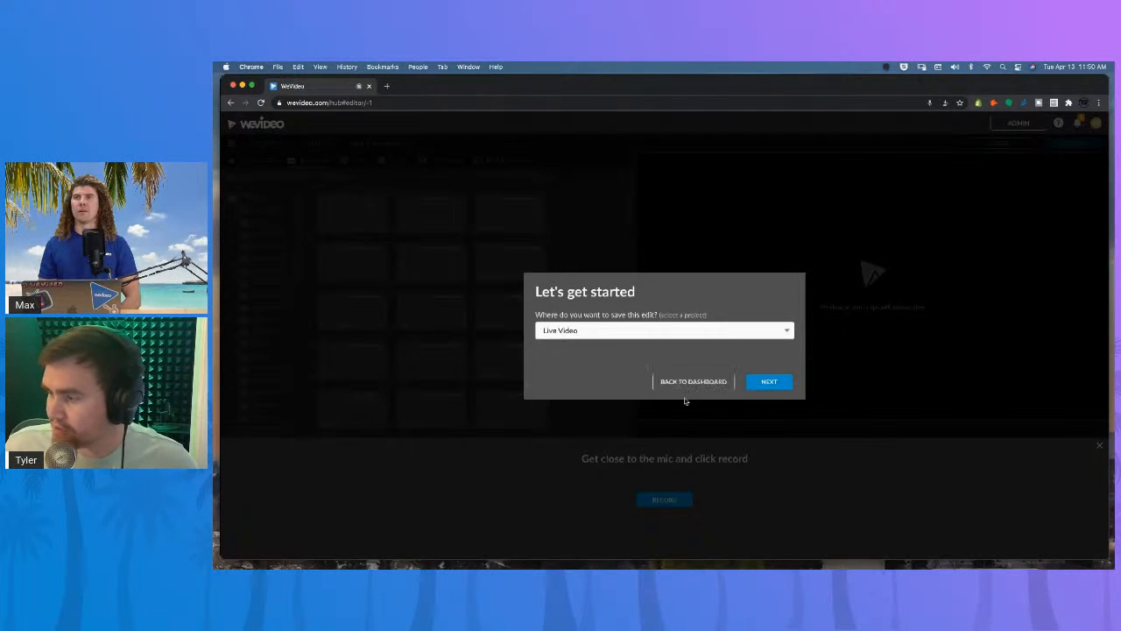
click(693, 381)
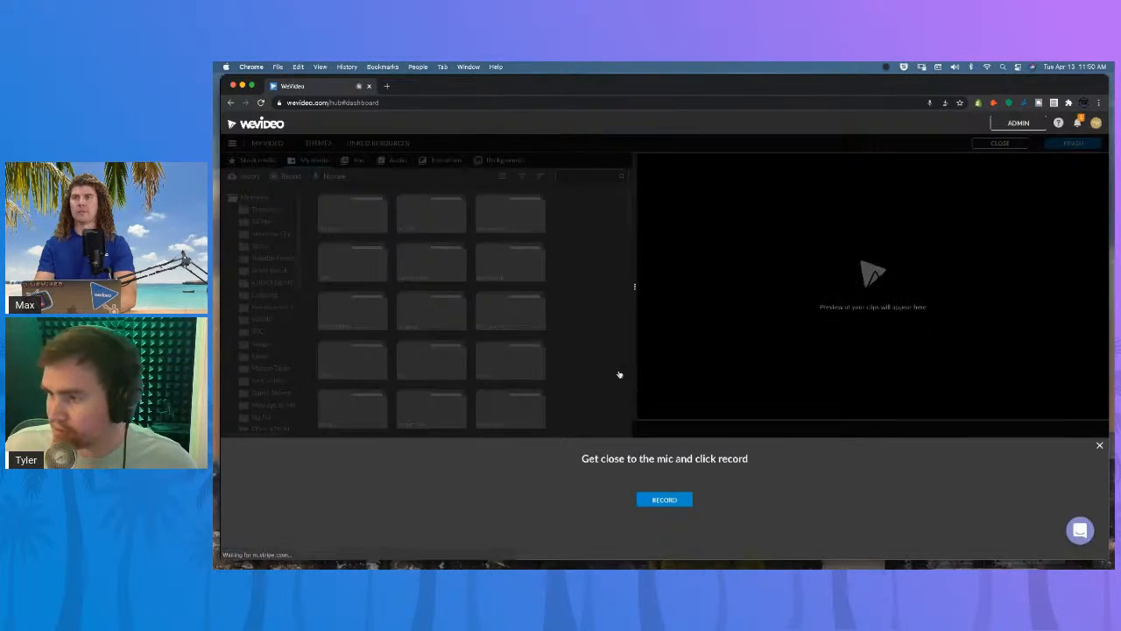
scroll(438, 325, down, 1)
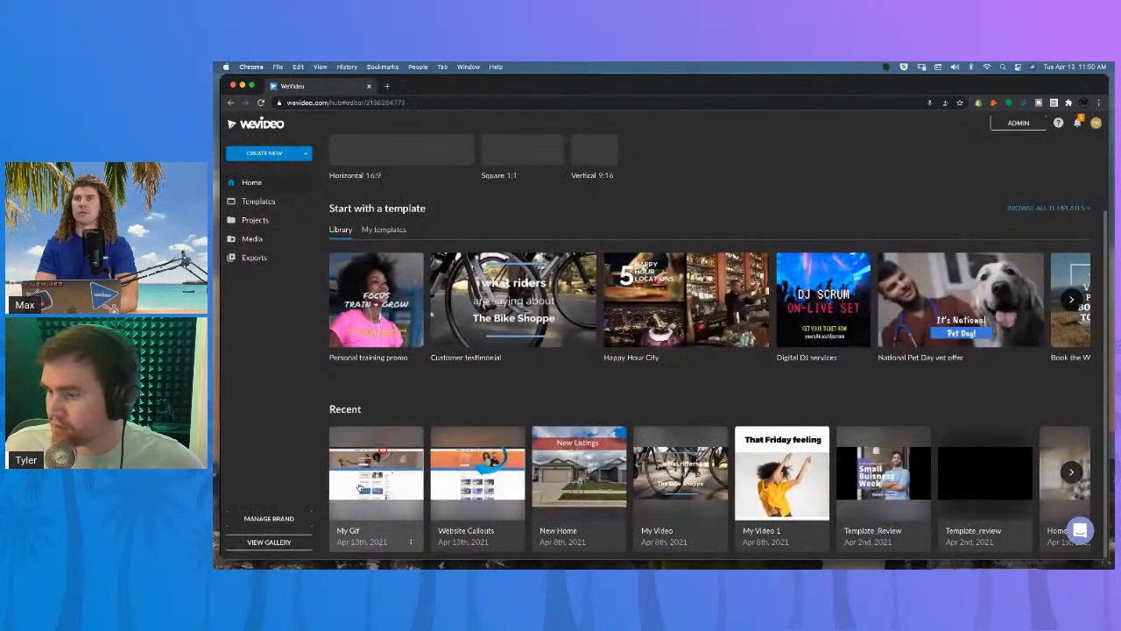
click(368, 485)
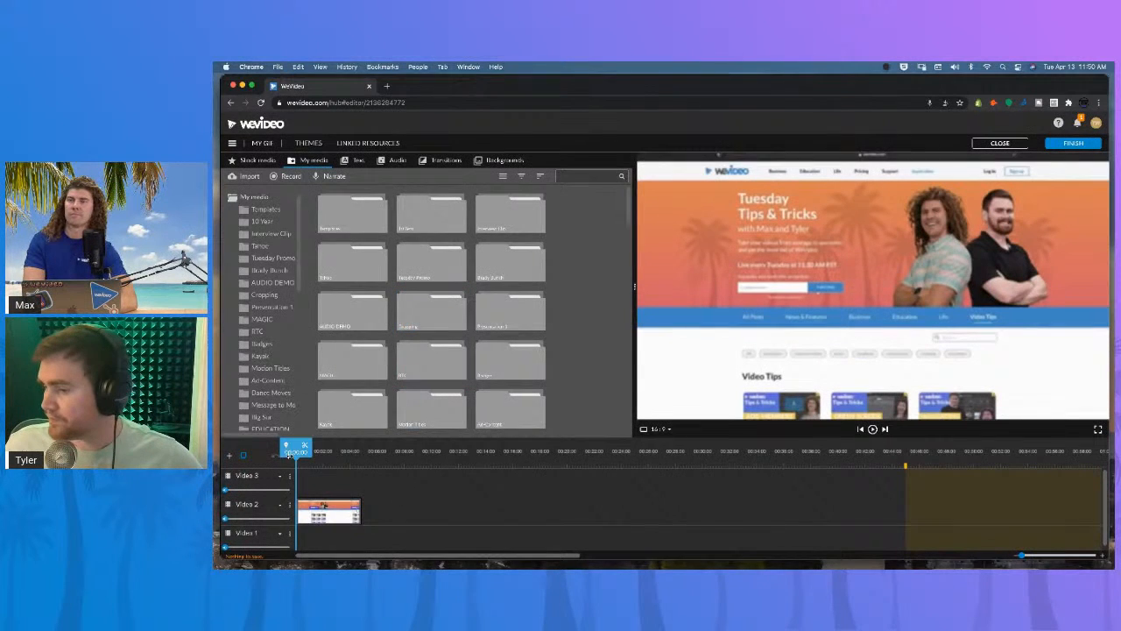
Record a narration voiceover from the start of the timeline, re-recording once, and save it to a voiceover track.
click(324, 452)
drag(335, 447, 299, 452)
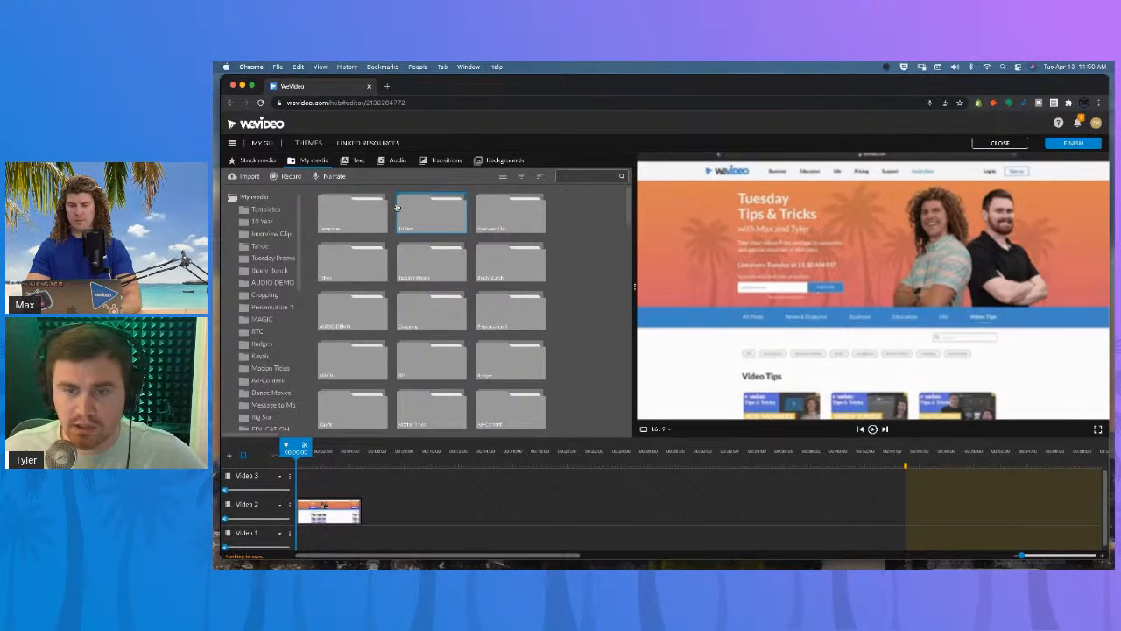
click(335, 178)
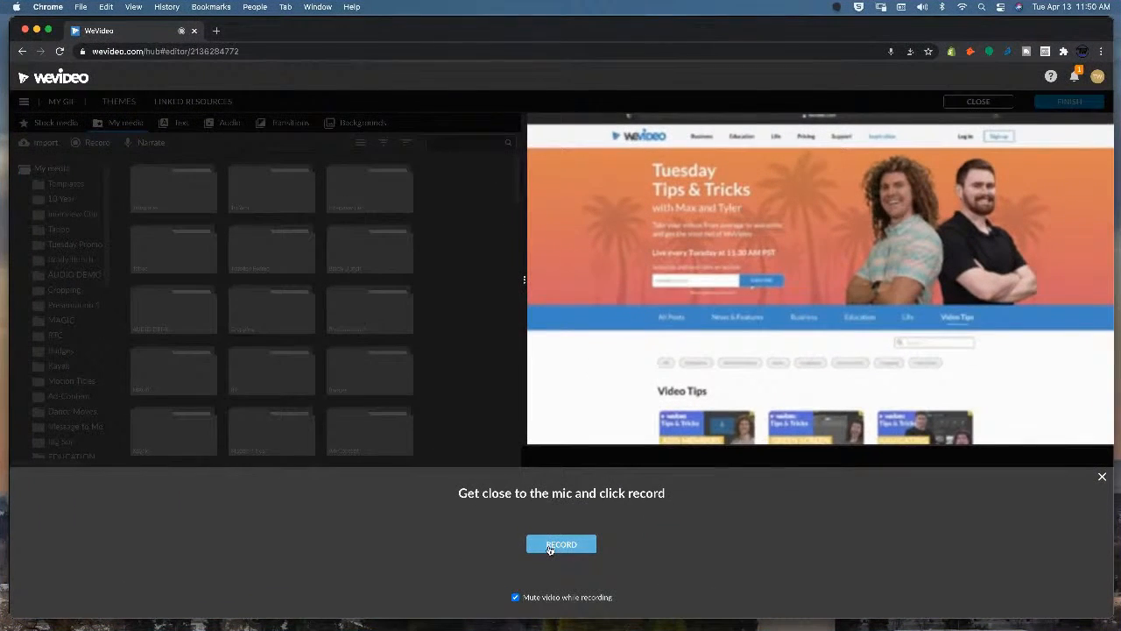
click(550, 548)
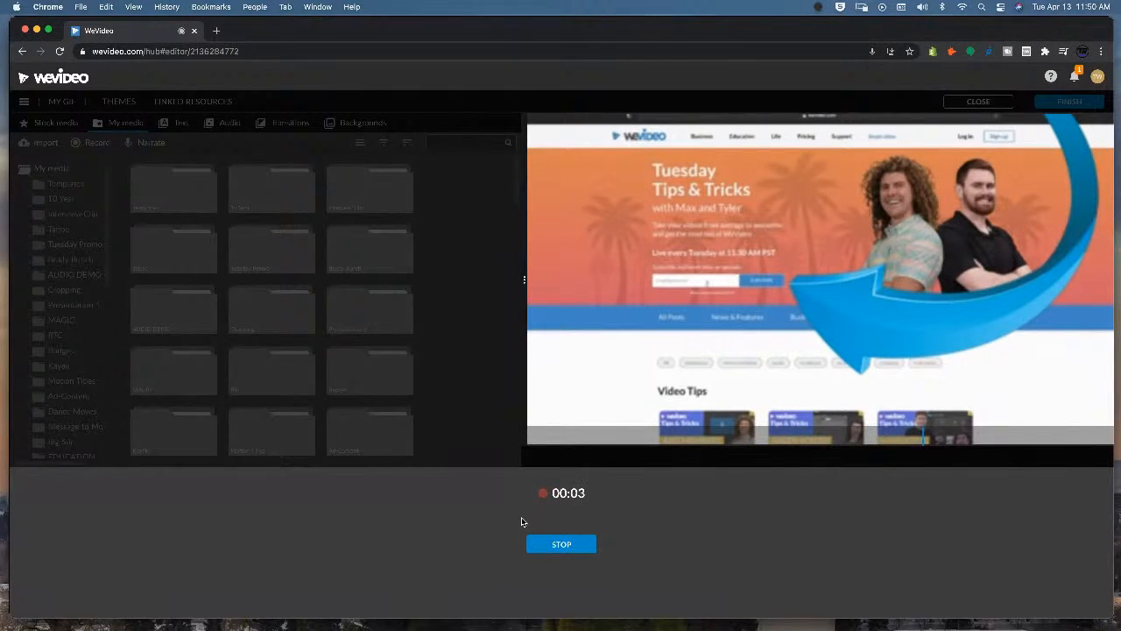
click(560, 545)
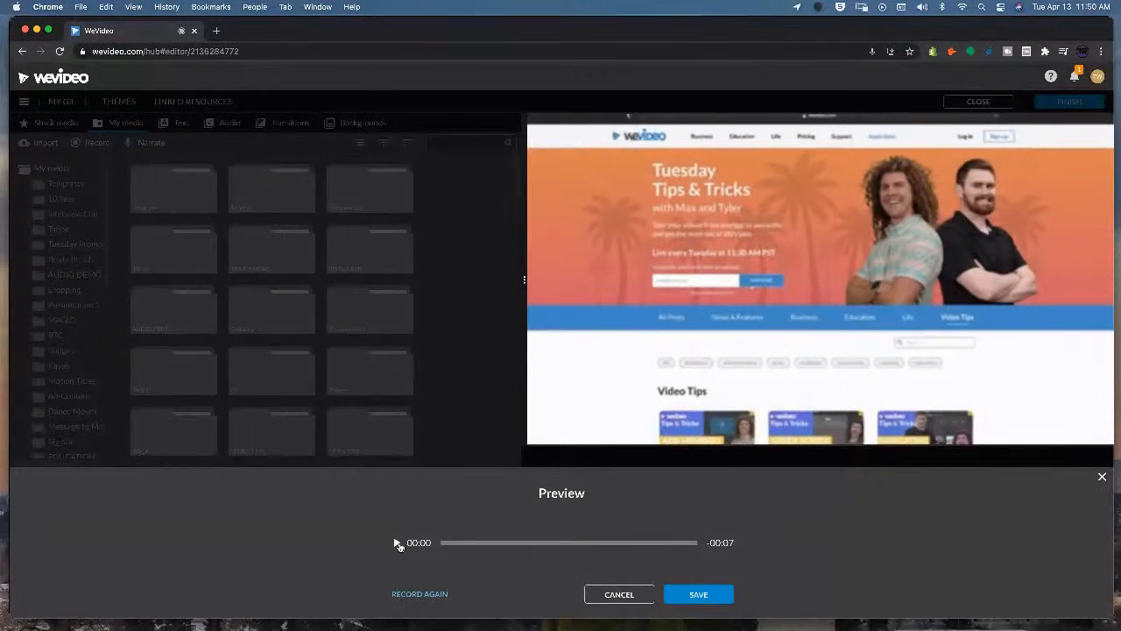
click(429, 595)
click(664, 390)
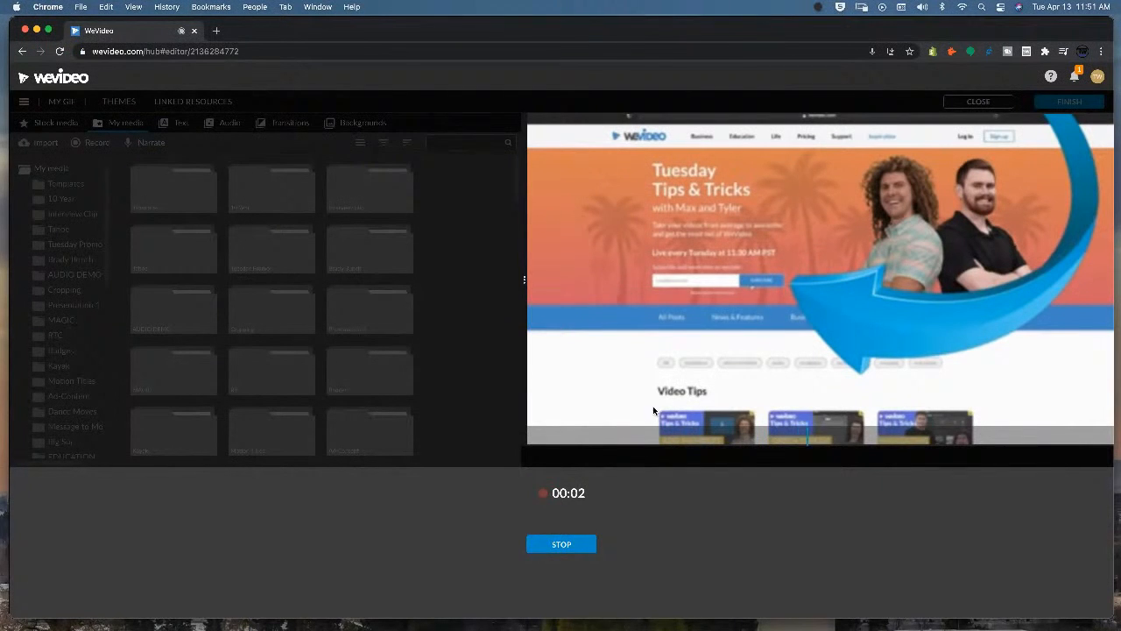
click(561, 545)
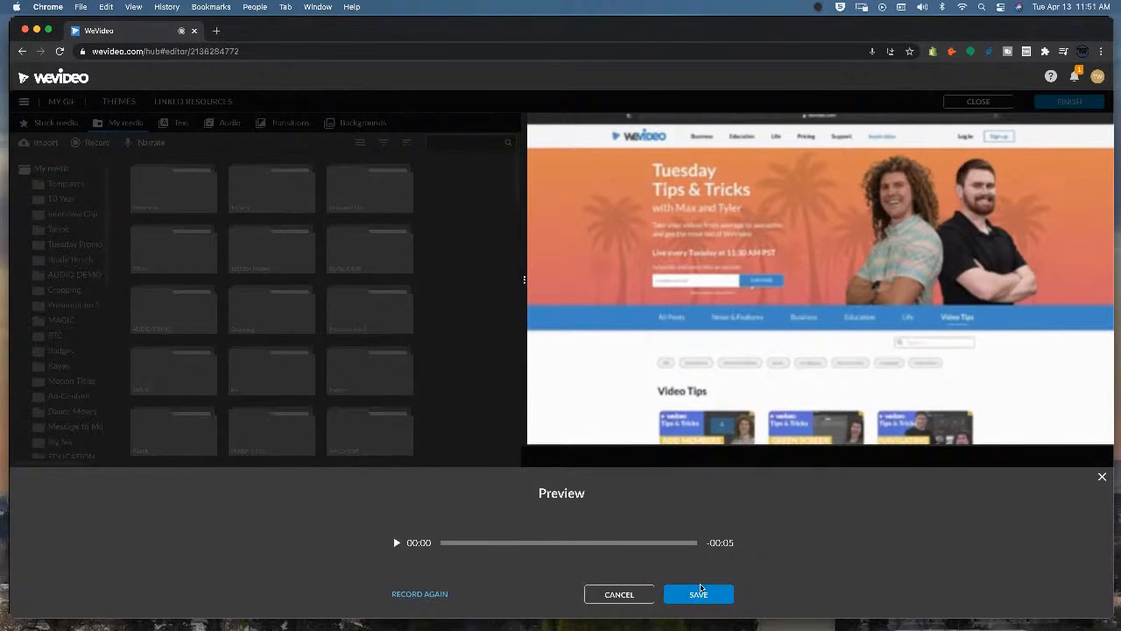
click(698, 594)
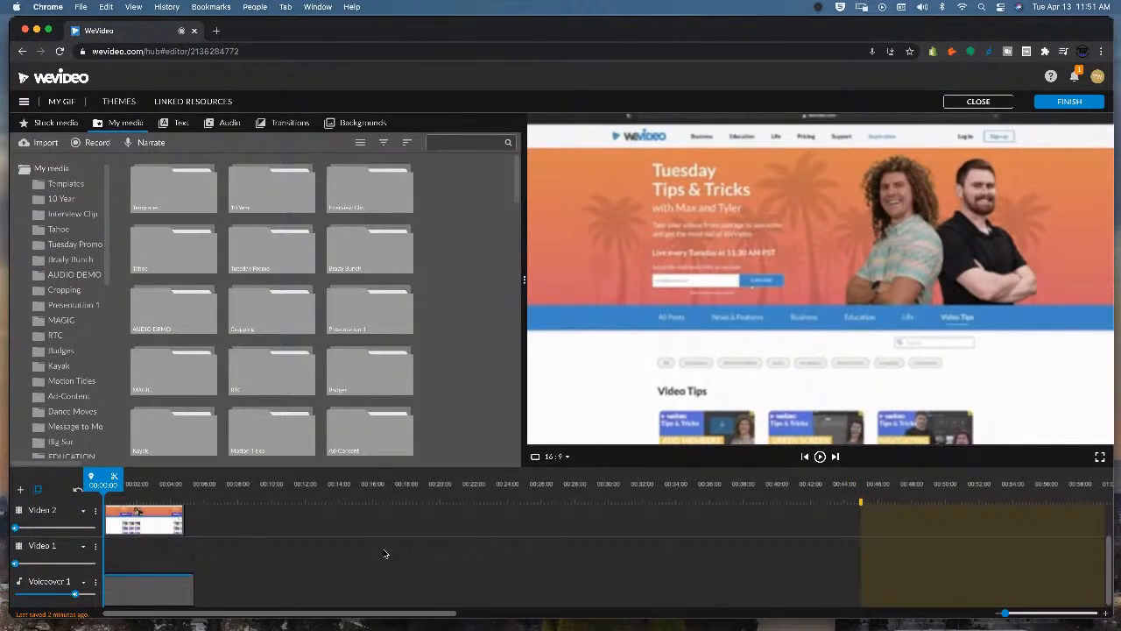
click(134, 592)
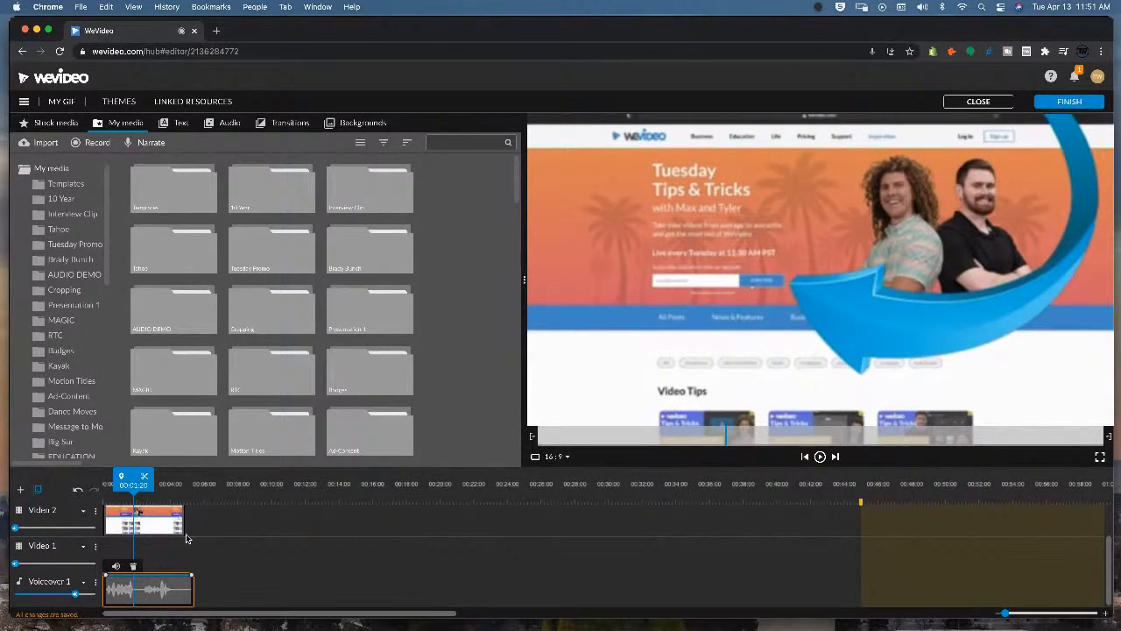
drag(133, 483, 92, 483)
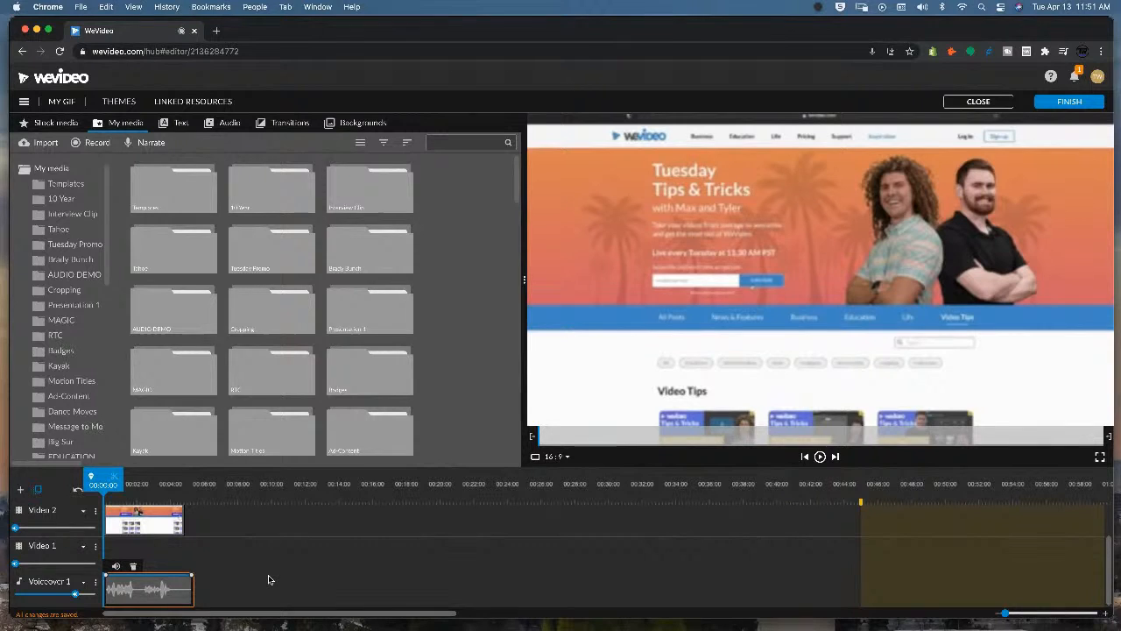
Trim the end of the voiceover clip slightly and return the playhead to the start of the timeline.
click(192, 593)
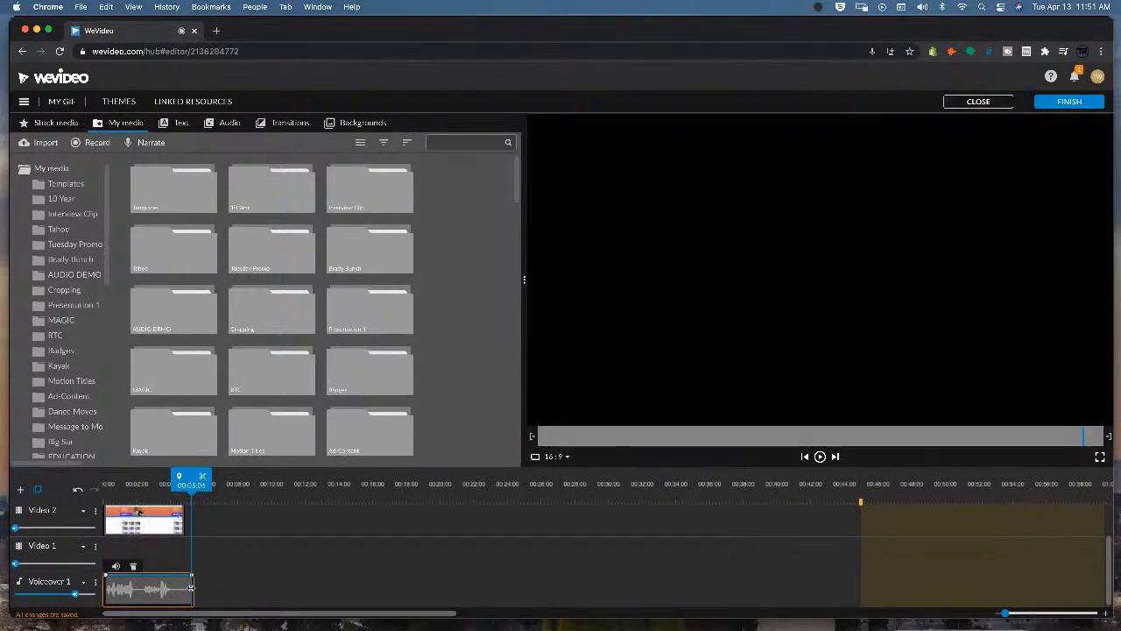
drag(184, 594, 176, 593)
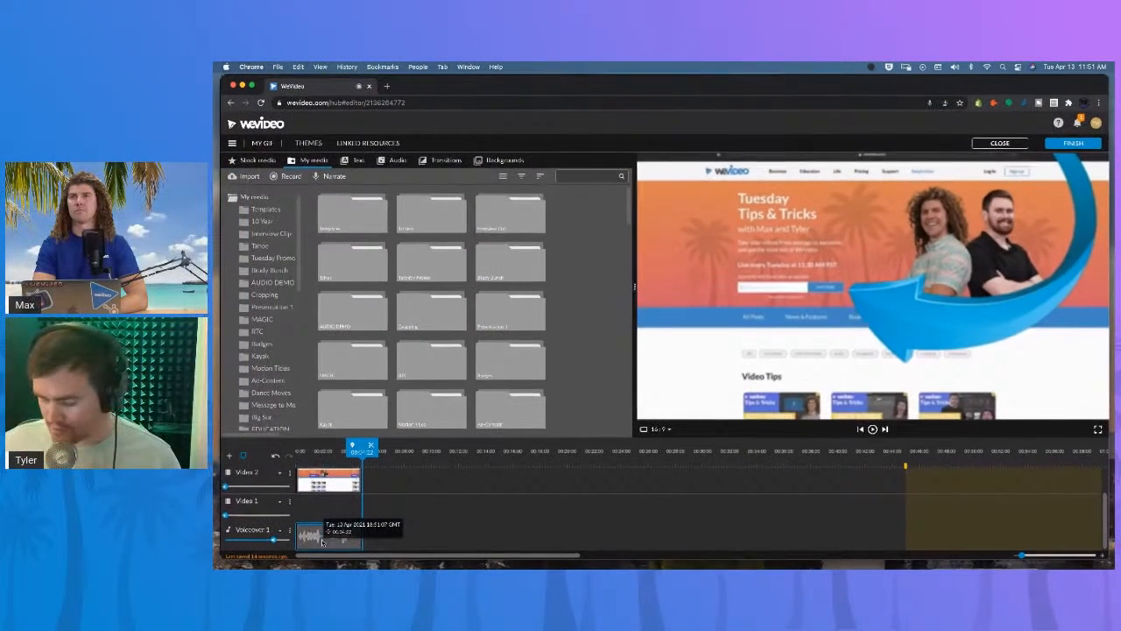
scroll(462, 497, up, 2)
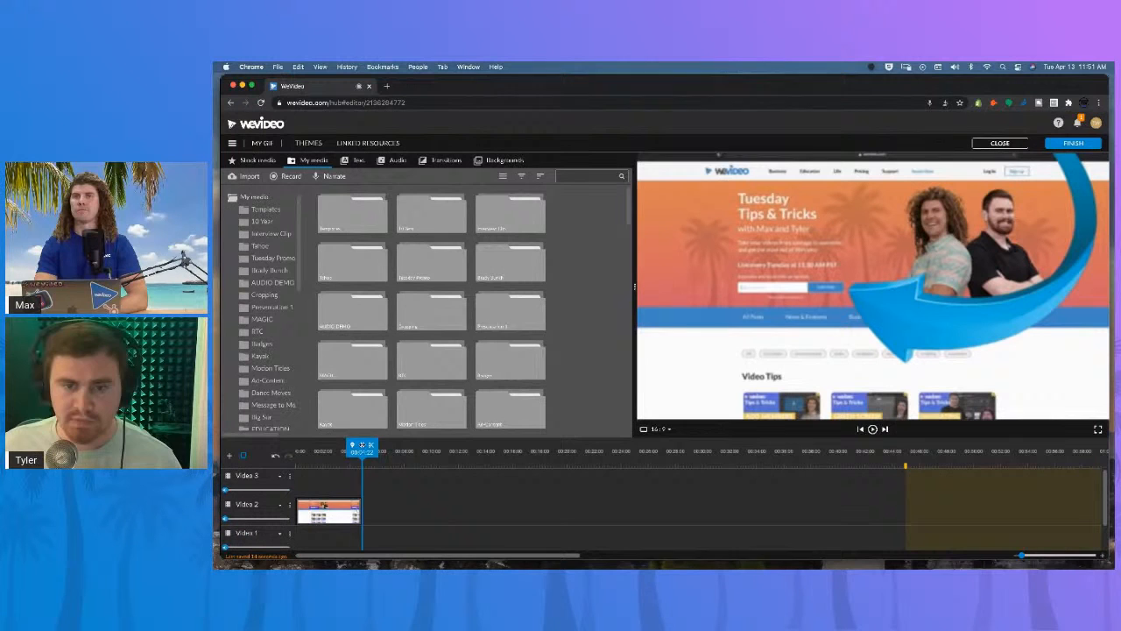
drag(355, 449, 295, 451)
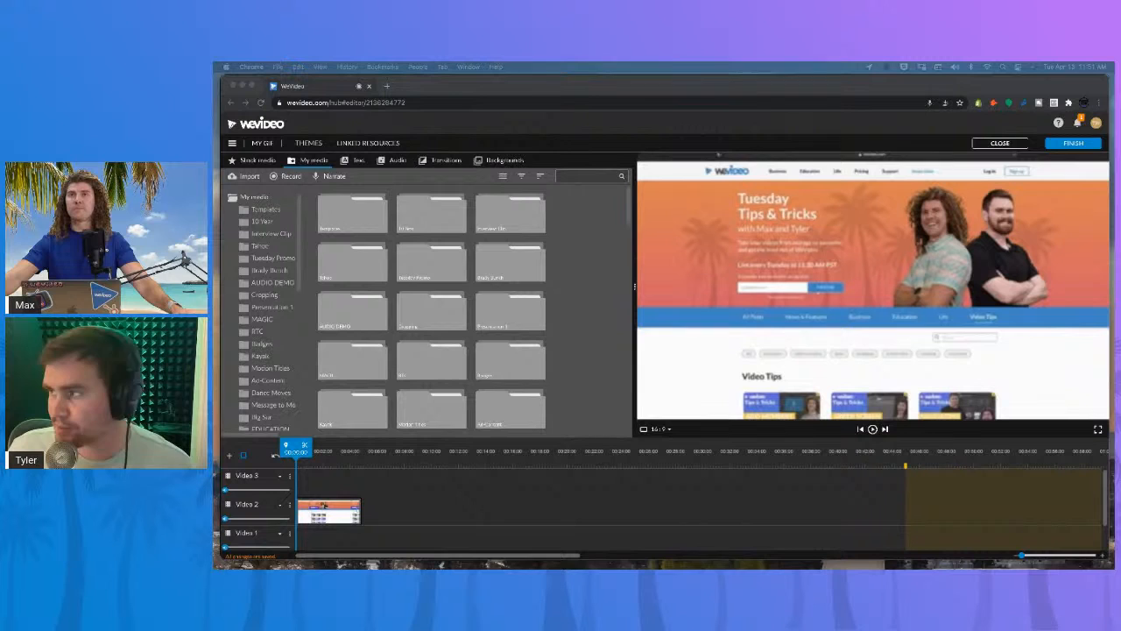
Start the export and set its title to Subscribe.
click(1072, 143)
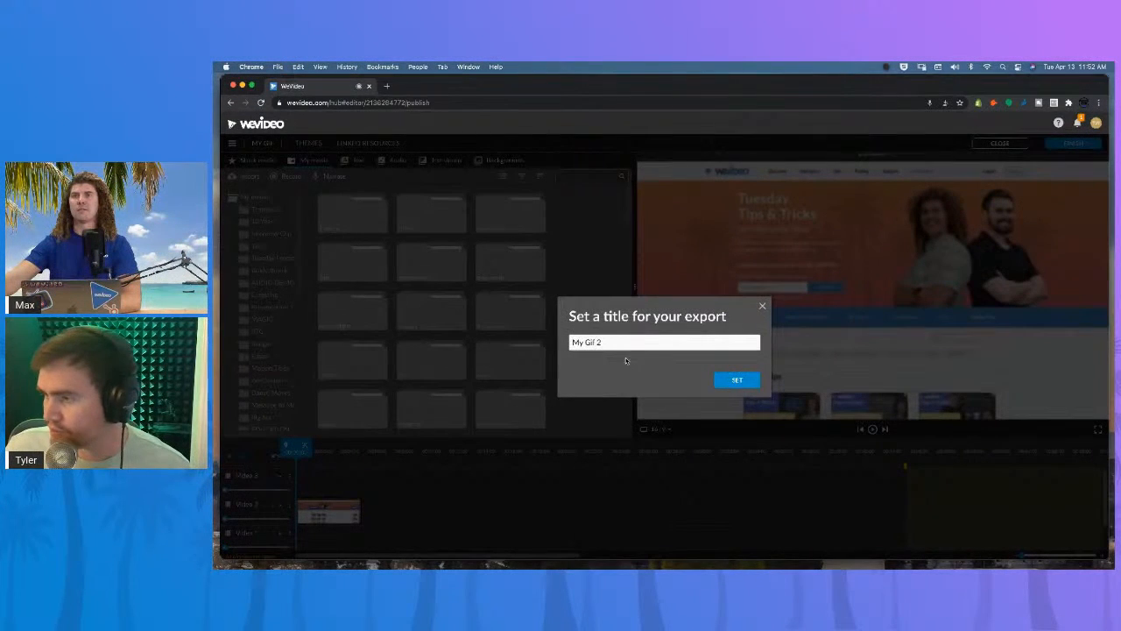
drag(604, 342, 541, 341)
key(BackSpace)
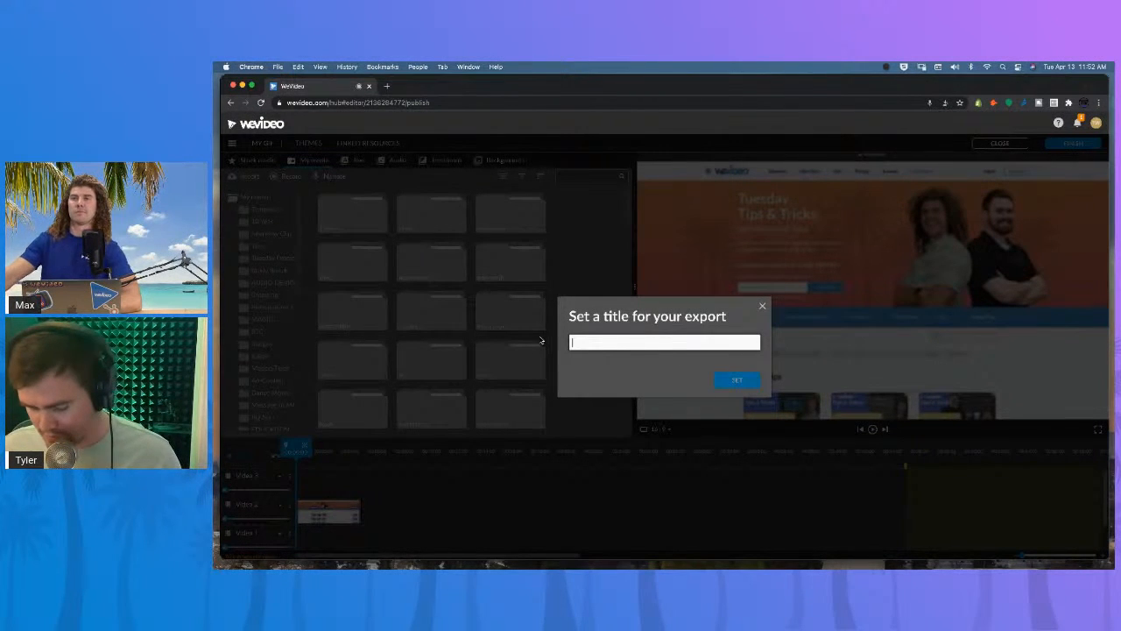
text(Subscribe)
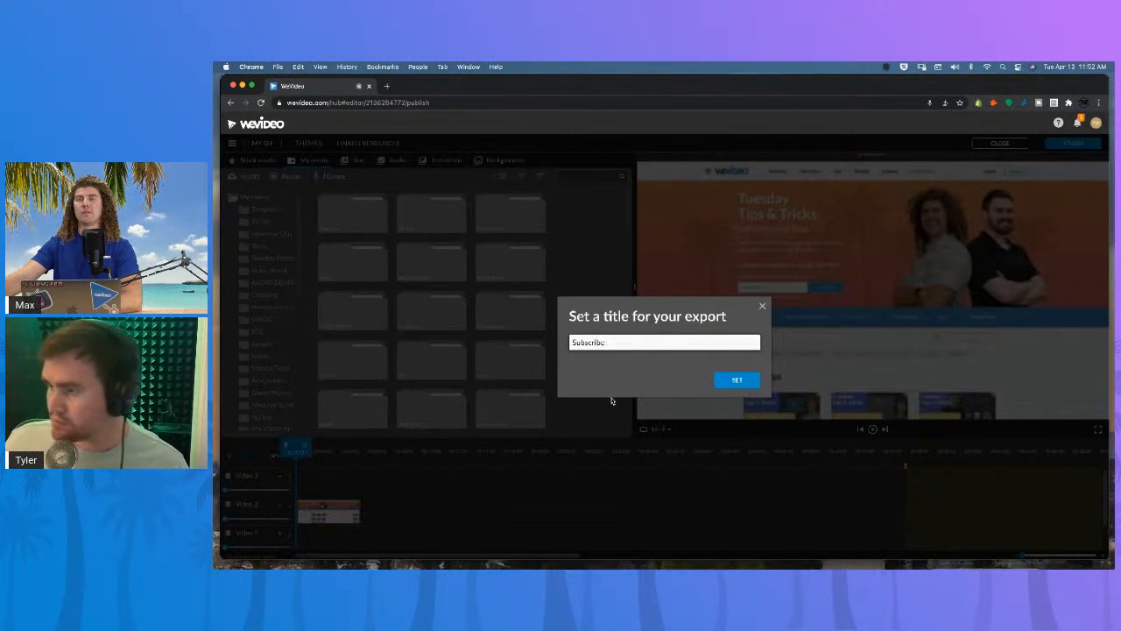
click(737, 380)
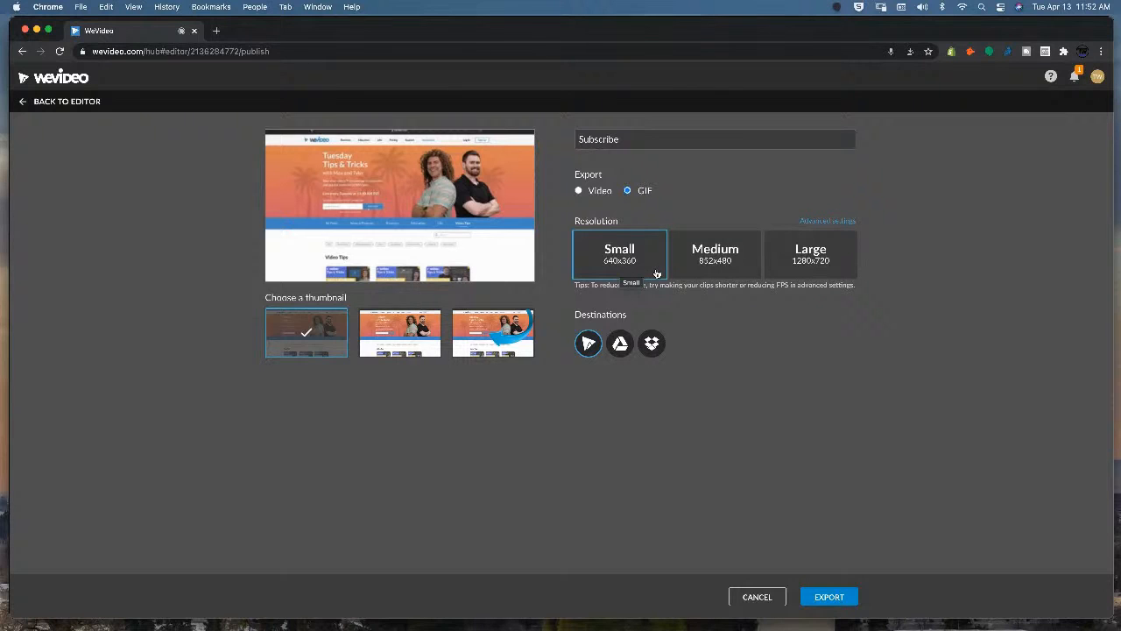
Compare the resolution options, keep Small resolution, and save the GIF frame rate at 10 fps.
click(689, 273)
click(841, 275)
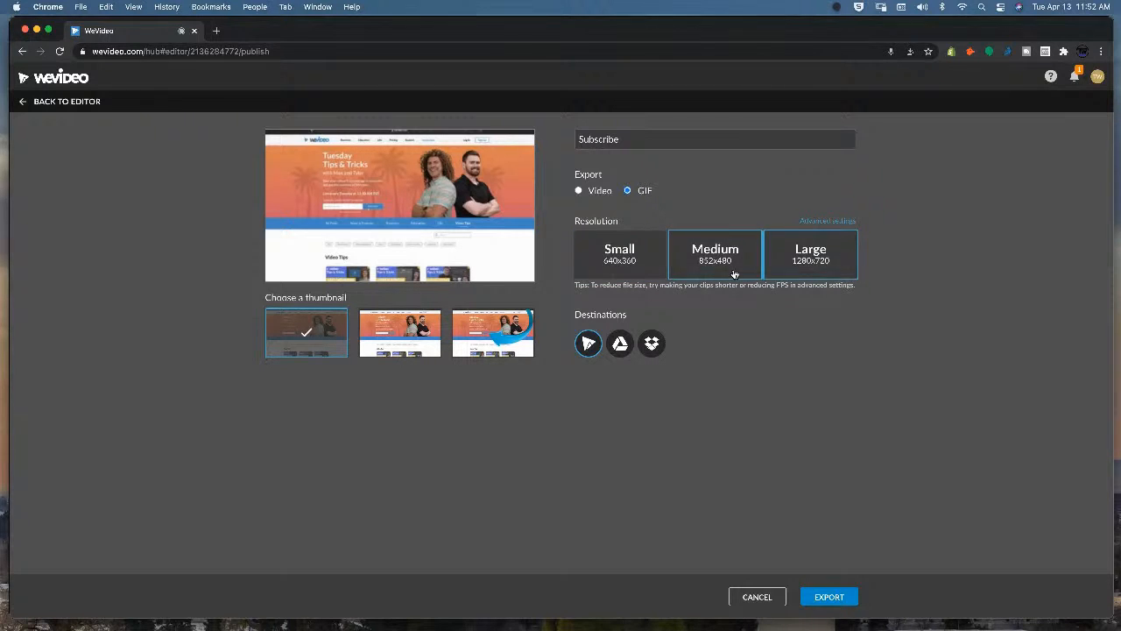
click(581, 269)
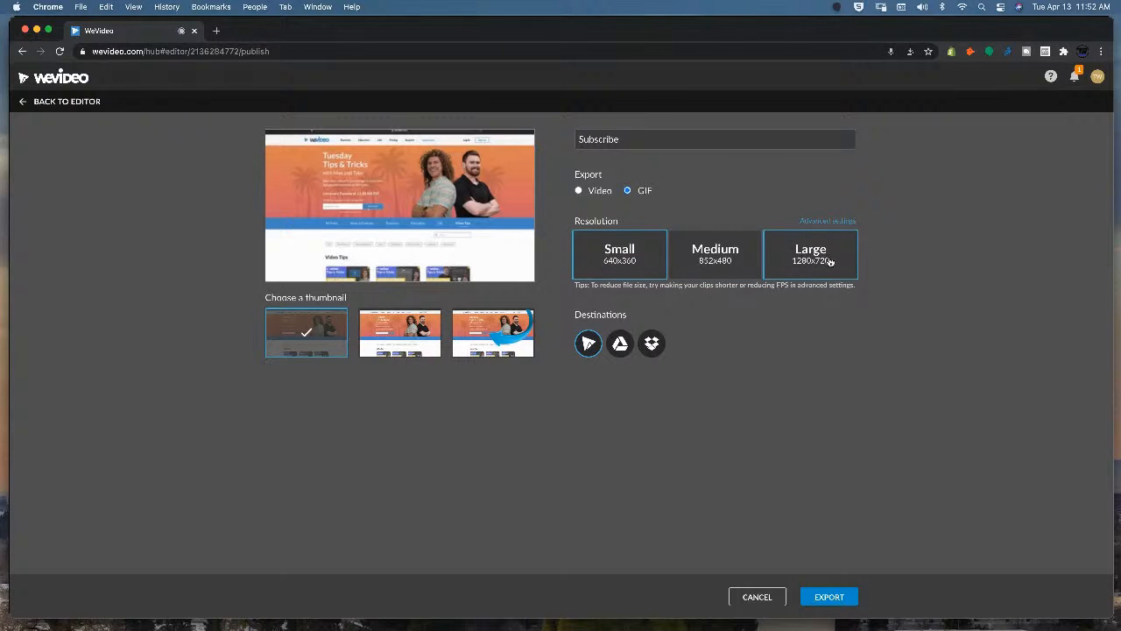
click(852, 222)
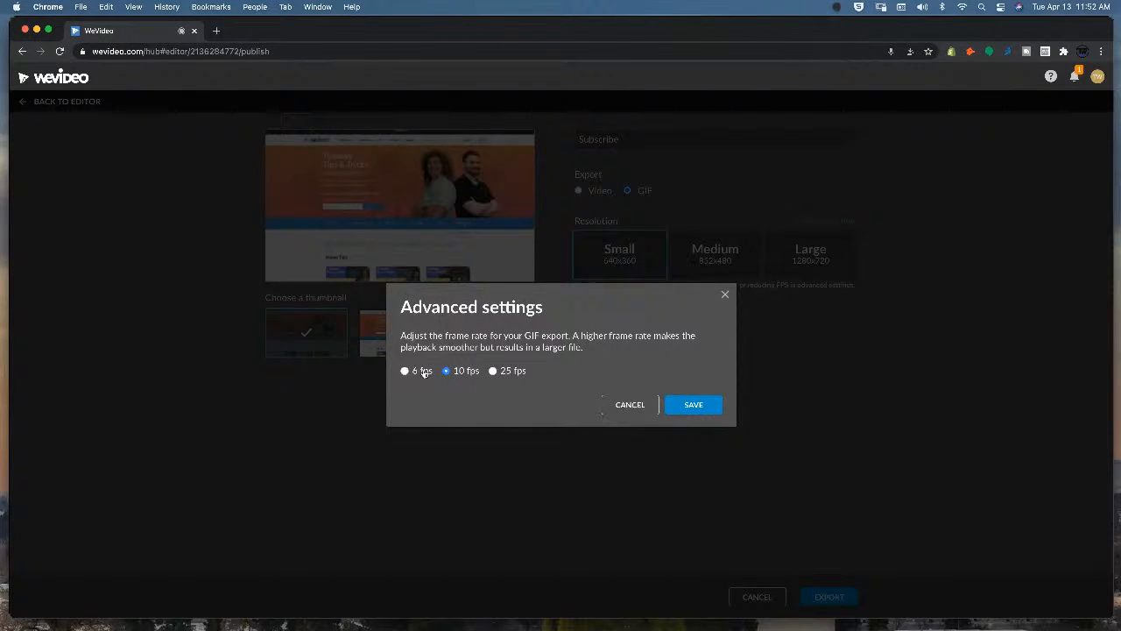
click(495, 371)
click(445, 371)
click(694, 405)
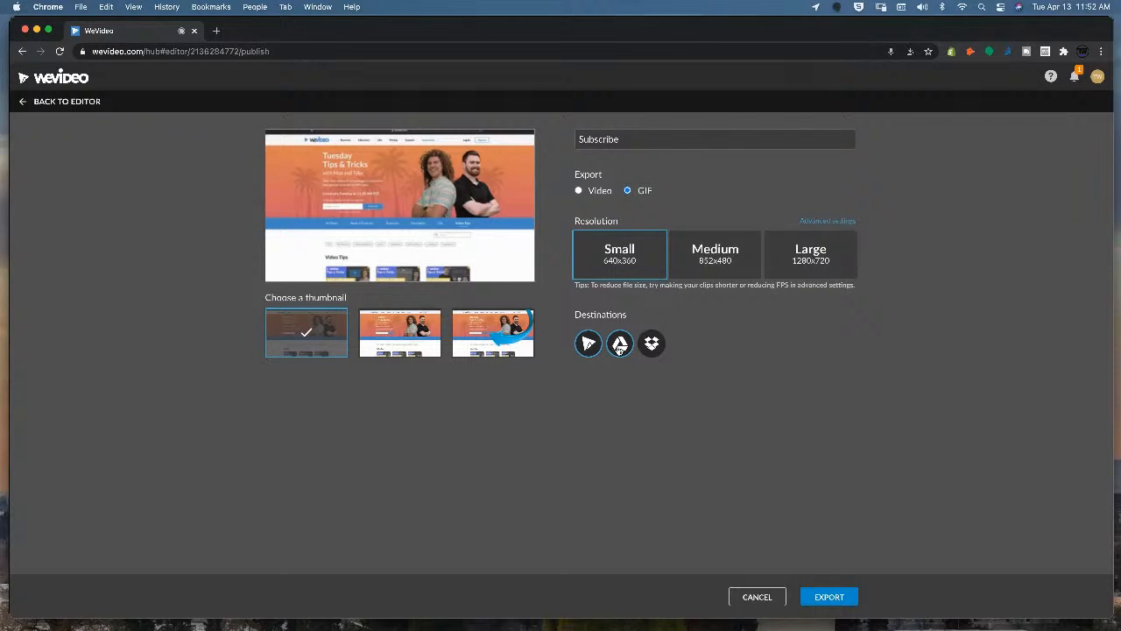
Choose the thumbnail showing the arrow callout and export the GIF.
click(425, 348)
click(476, 343)
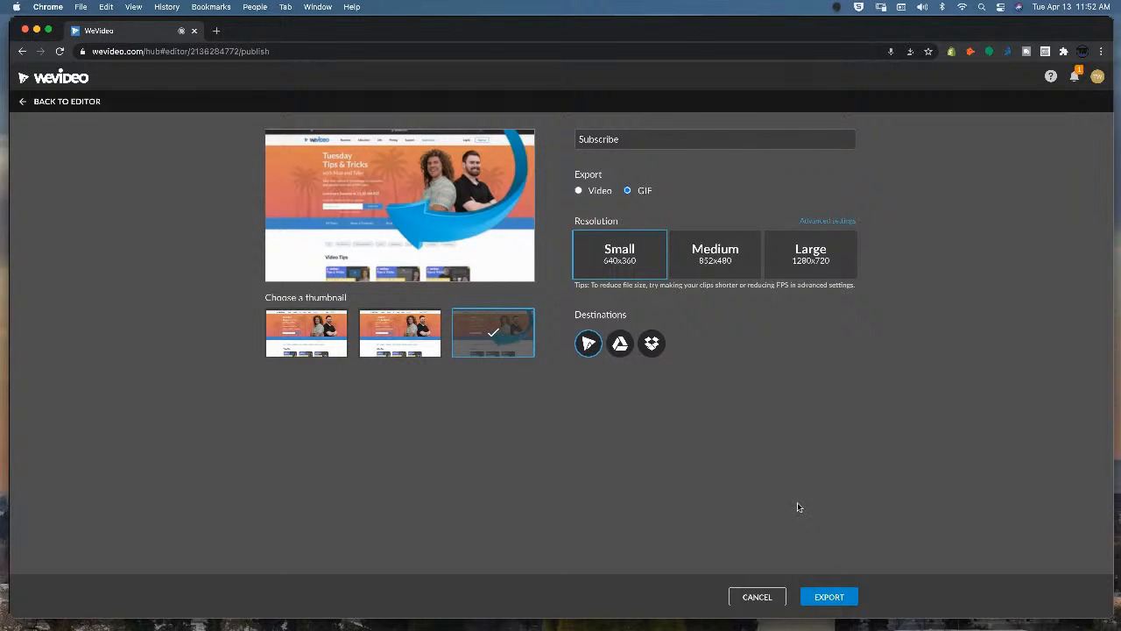
click(829, 596)
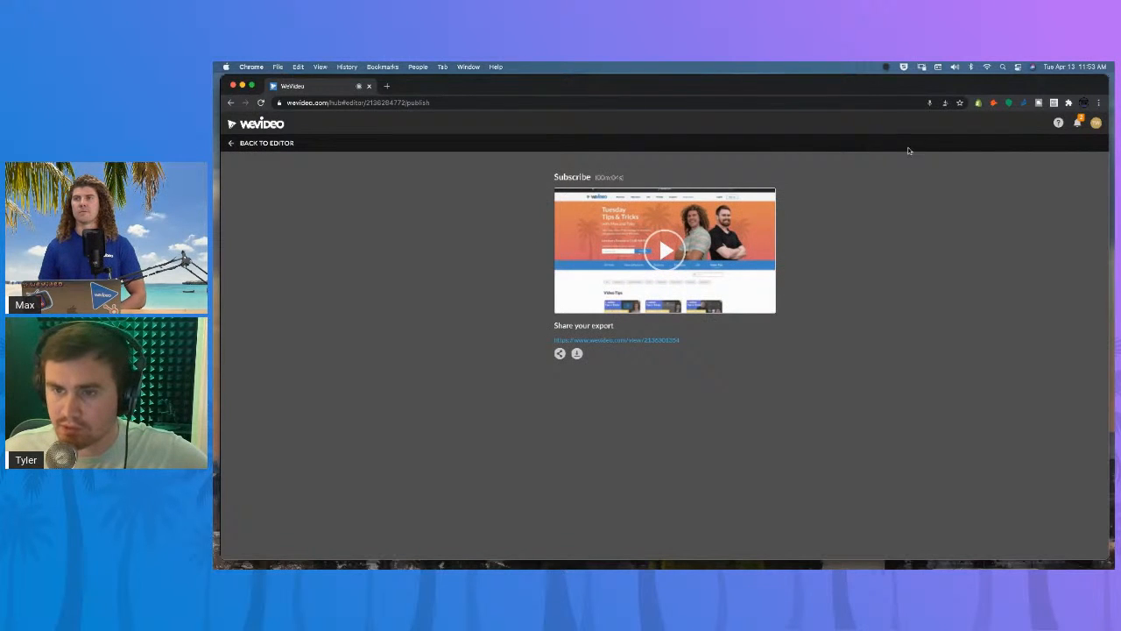
Check the export notifications, then go back to the editor.
click(1077, 123)
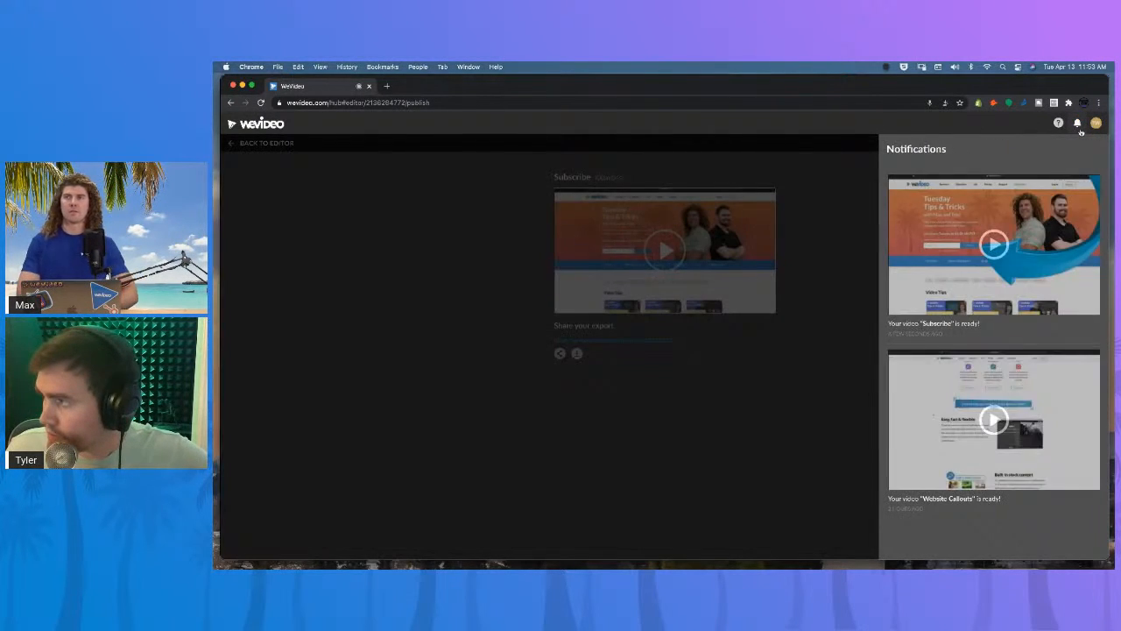
click(1078, 122)
click(235, 144)
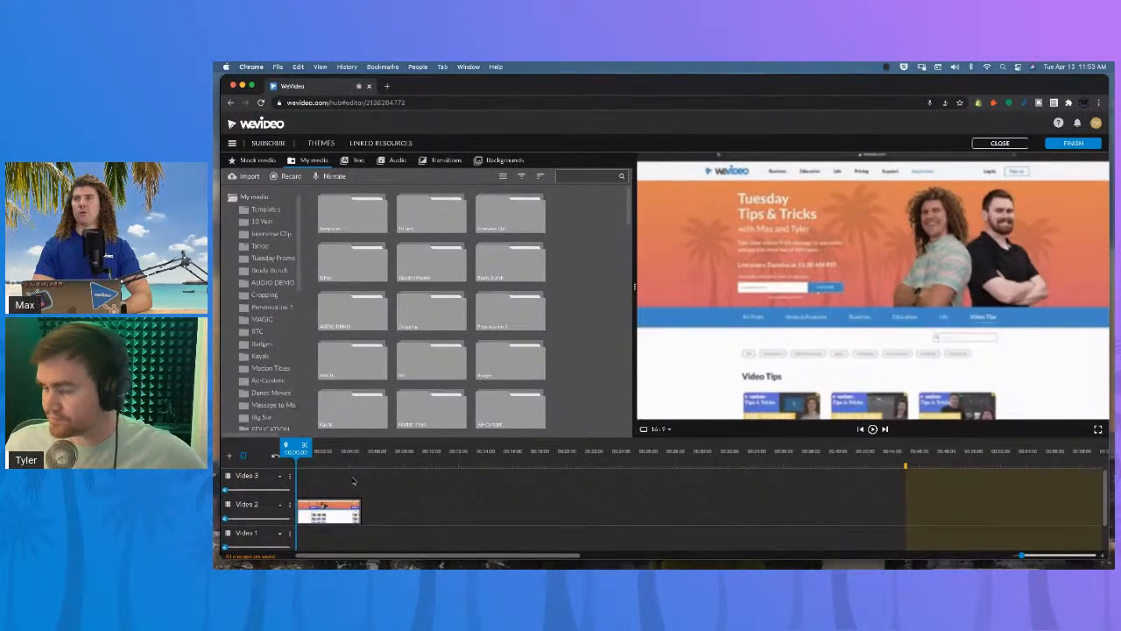
Open the exported Subscribe GIF from the notifications to view it.
click(316, 451)
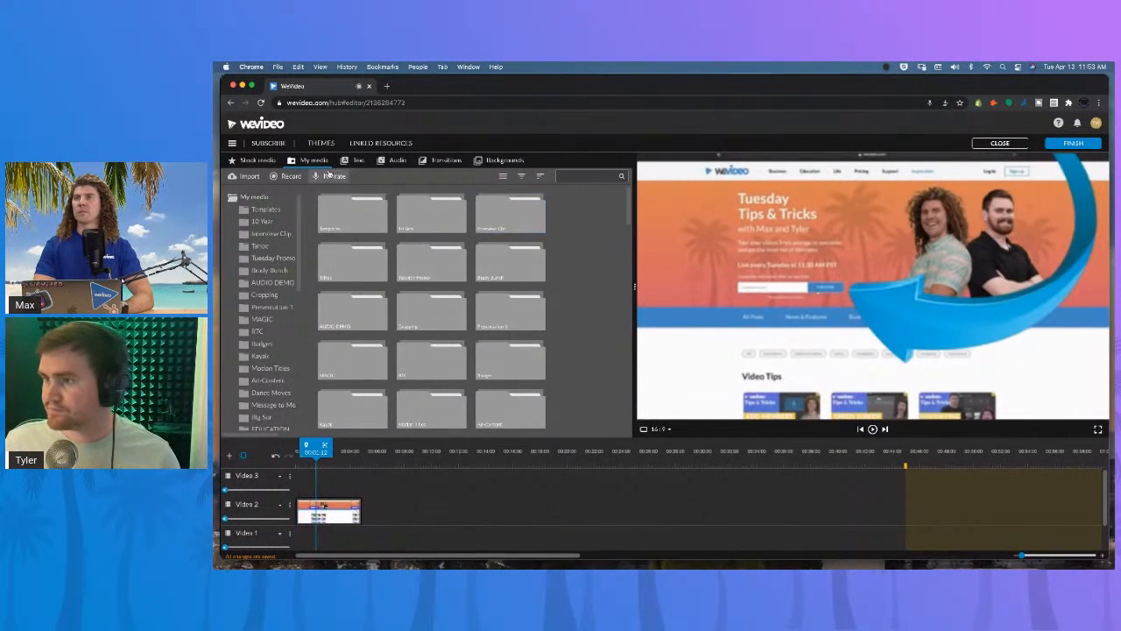
scroll(380, 287, down, 5)
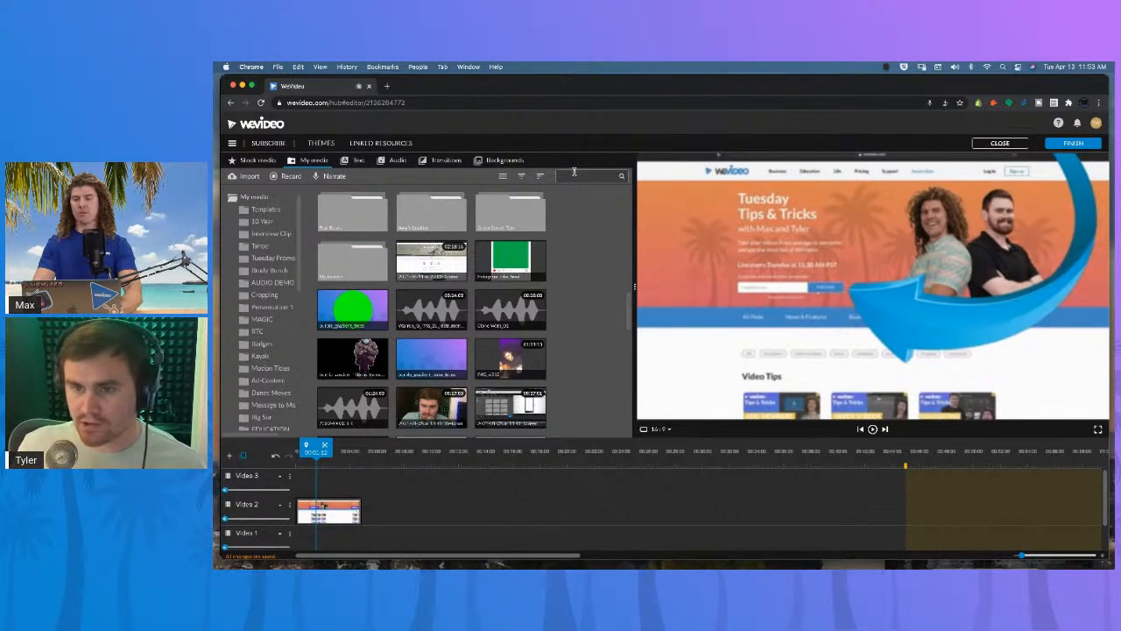
click(1076, 123)
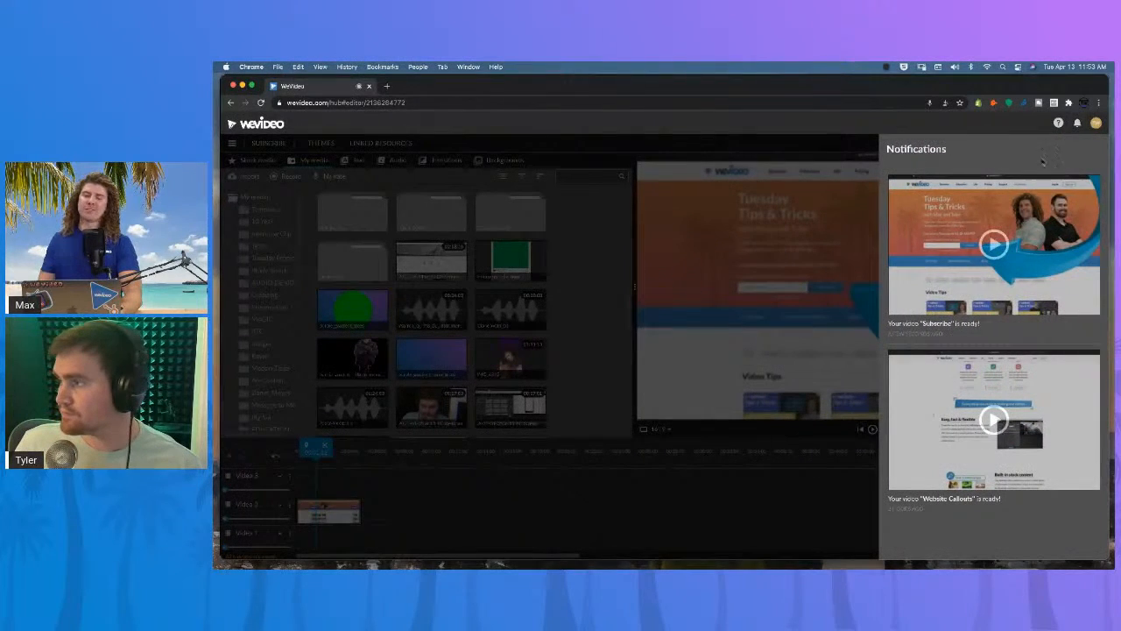
click(987, 204)
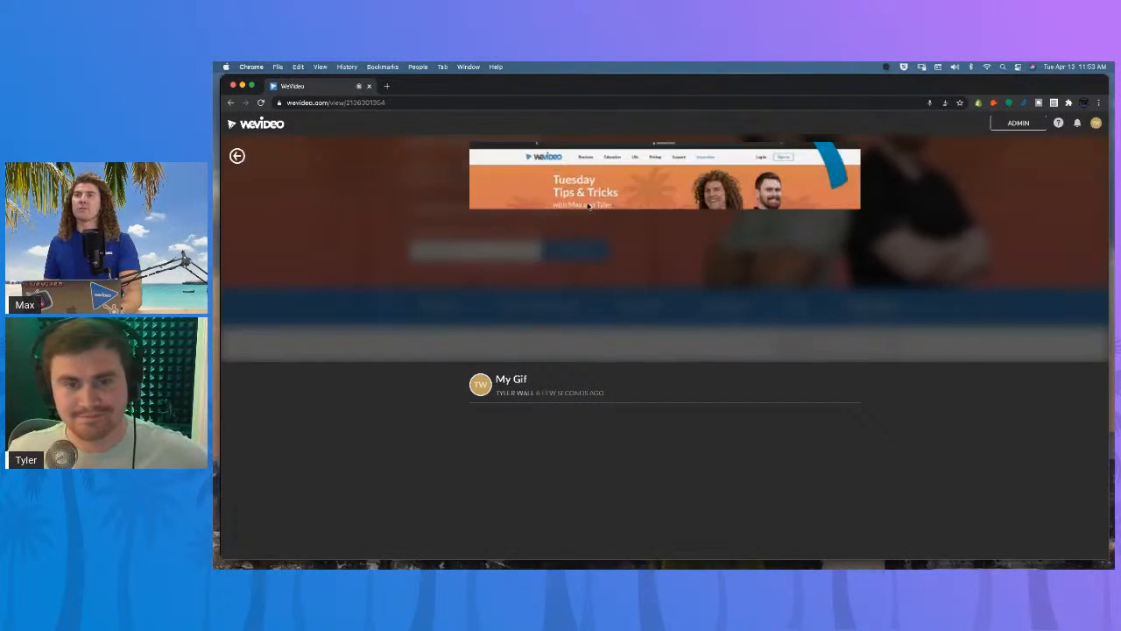
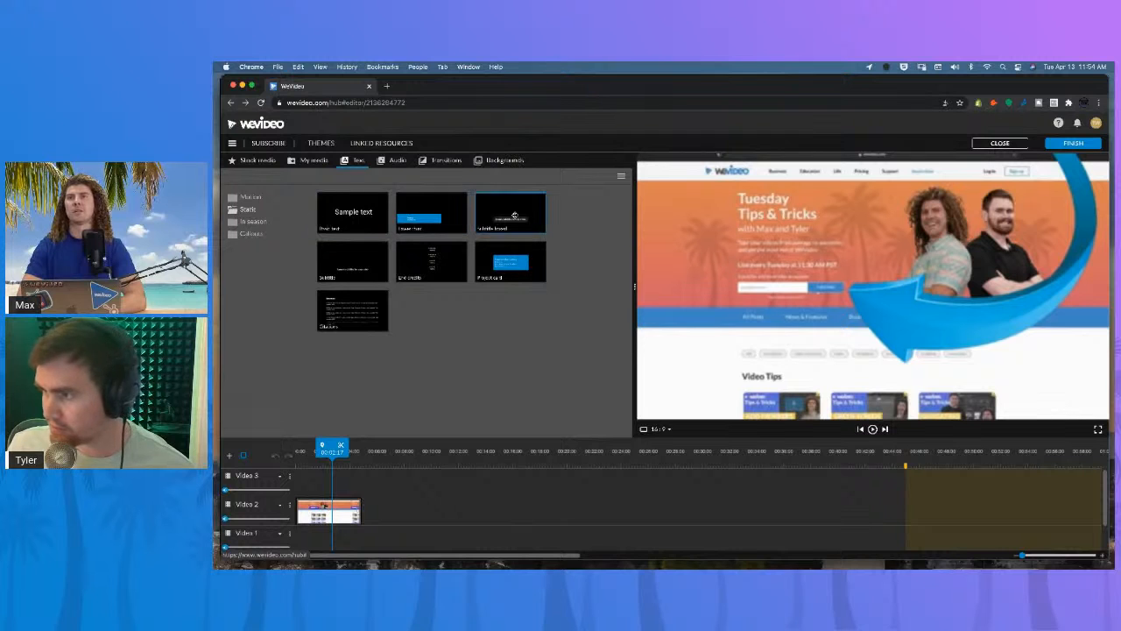
Add the Subtitle boxed text template to the top track and rename that track Text.
drag(363, 267, 307, 478)
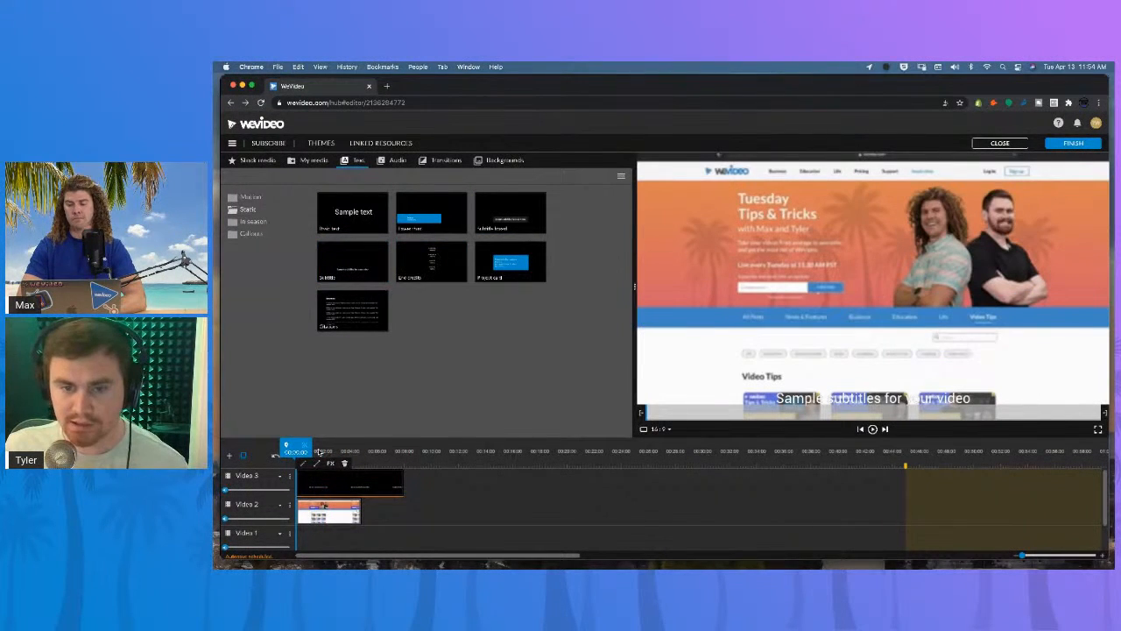
click(319, 451)
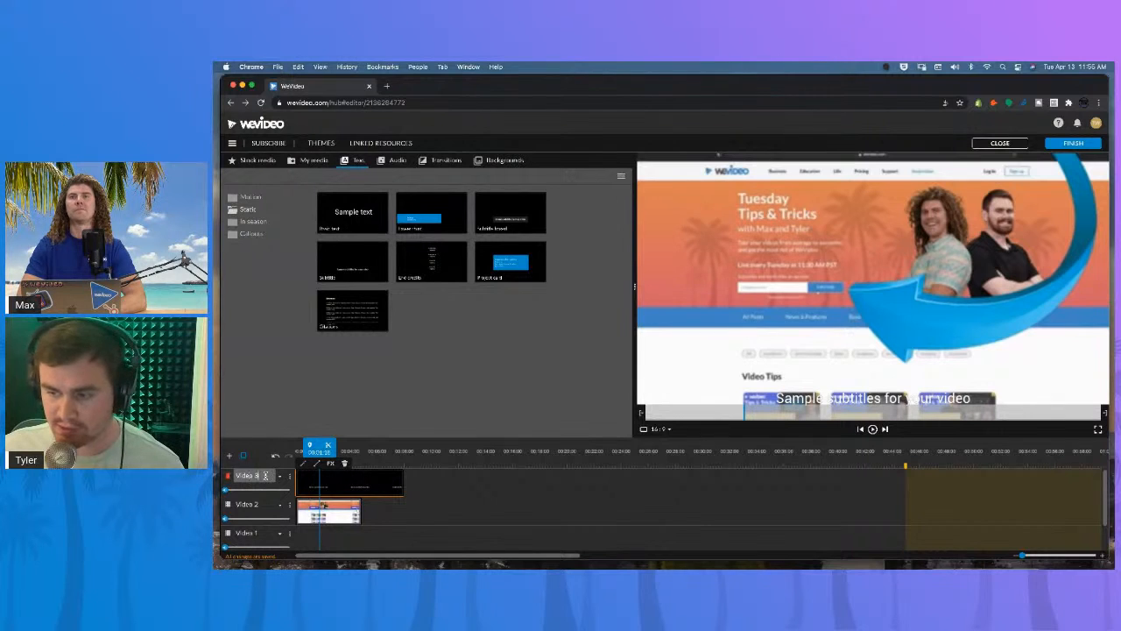
text(Te)
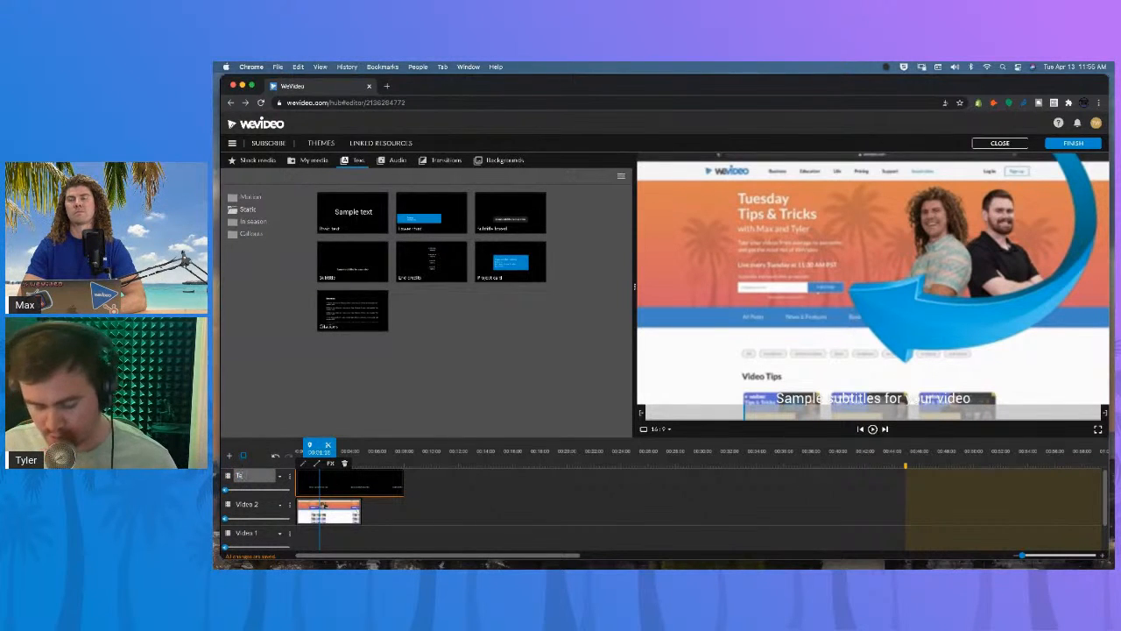
text(xt)
click(452, 488)
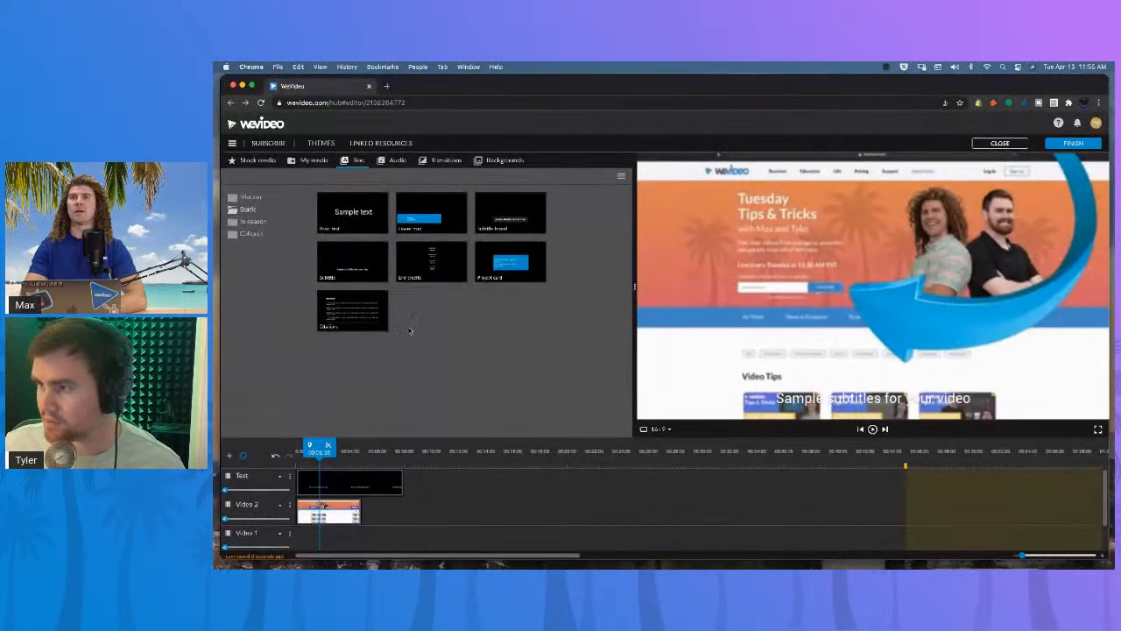
Replace the subtitle clip with a new Subtitle boxed clip at the start of the Text track, saving its text properties.
click(368, 481)
key(Delete)
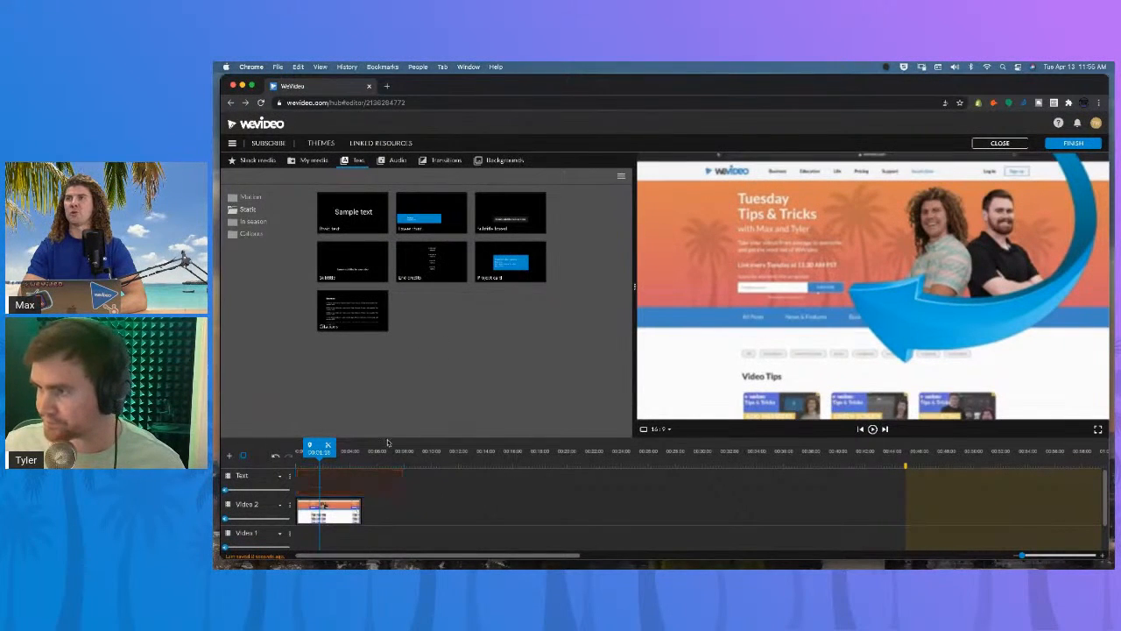
drag(501, 212, 337, 482)
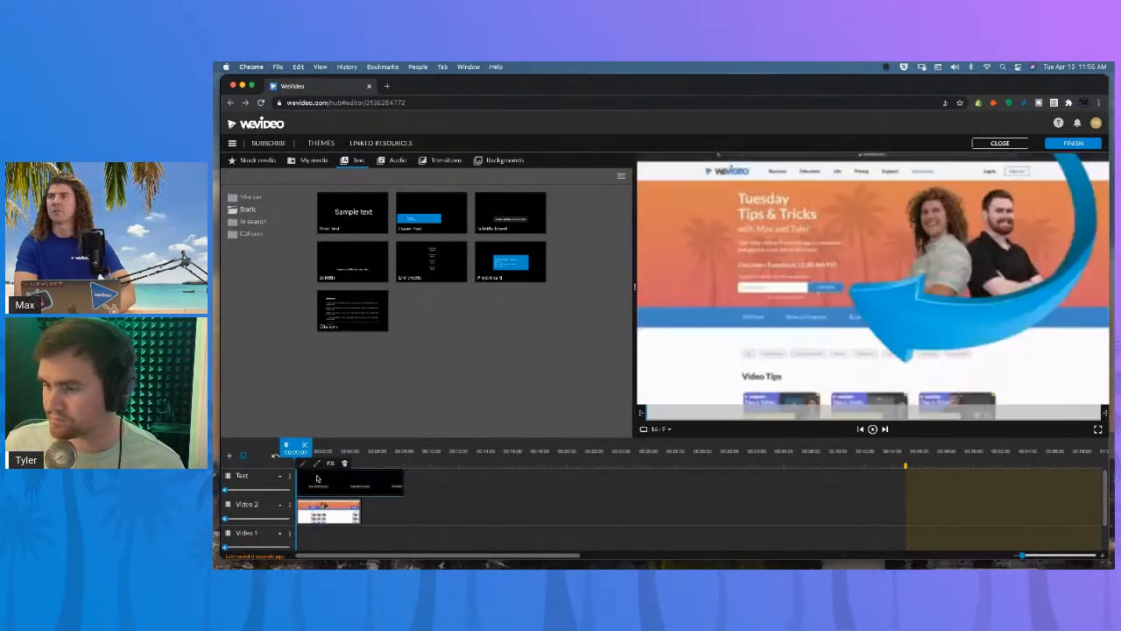
click(318, 486)
double_click(318, 487)
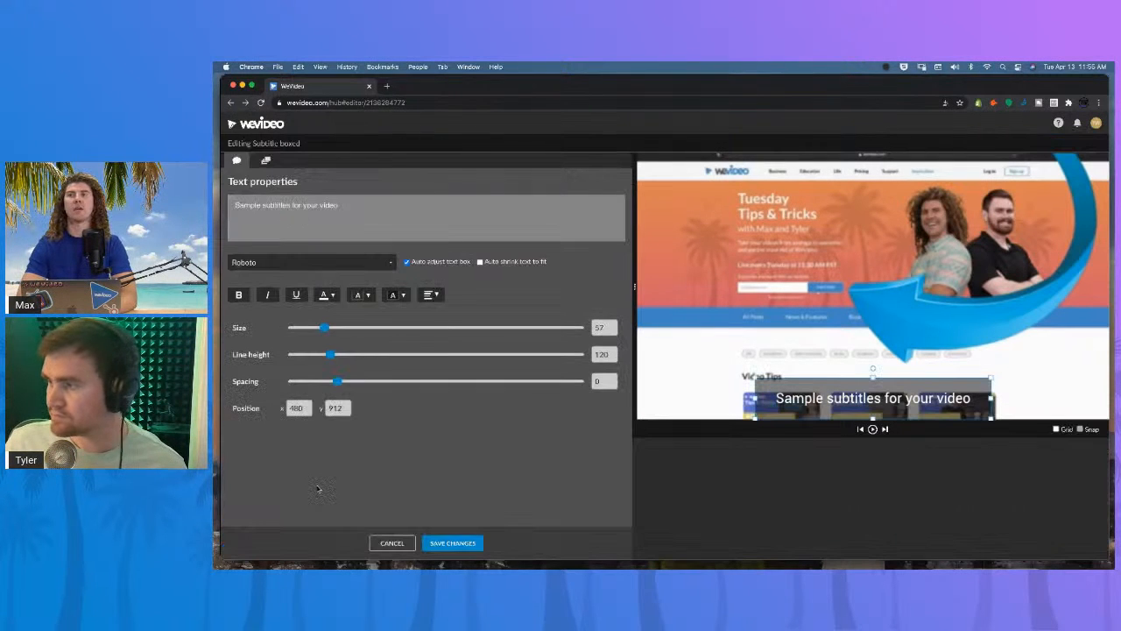
click(442, 542)
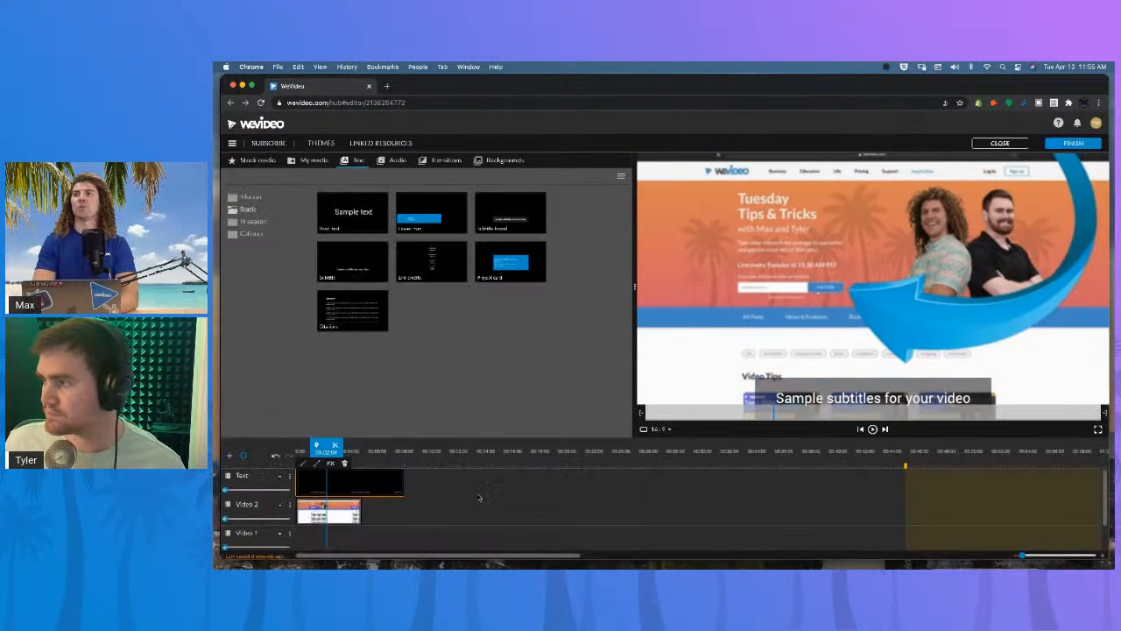
Trim the subtitle clip so it ends with the website recording.
drag(405, 483, 359, 483)
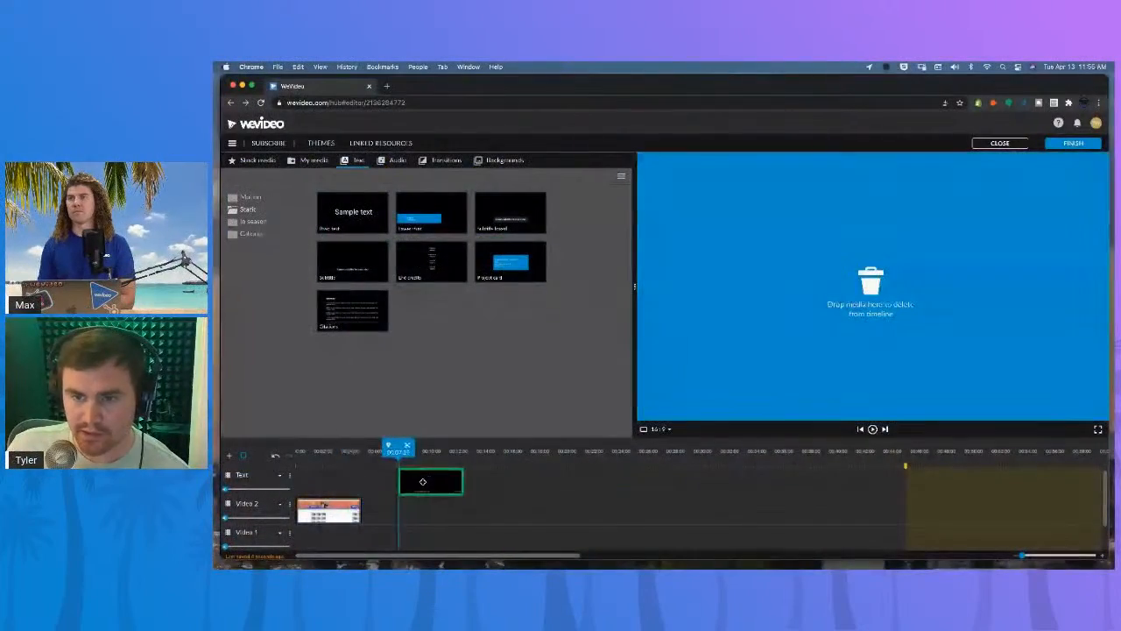
drag(424, 478, 296, 507)
click(329, 485)
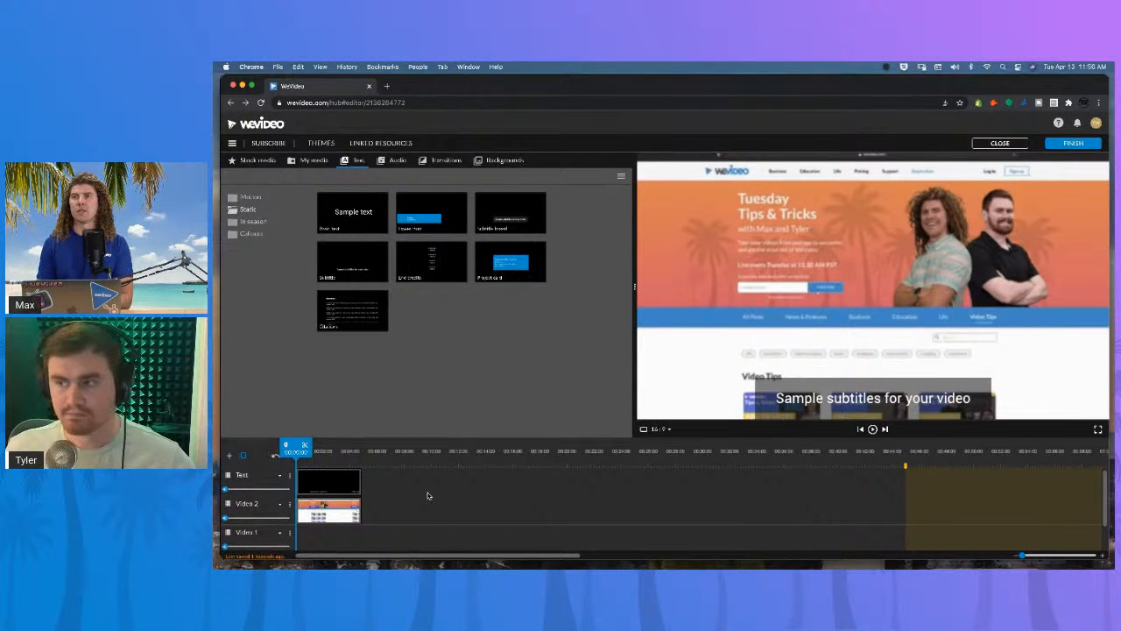
Search stock media for magnify glass and preview a magnifying glass animation.
click(251, 161)
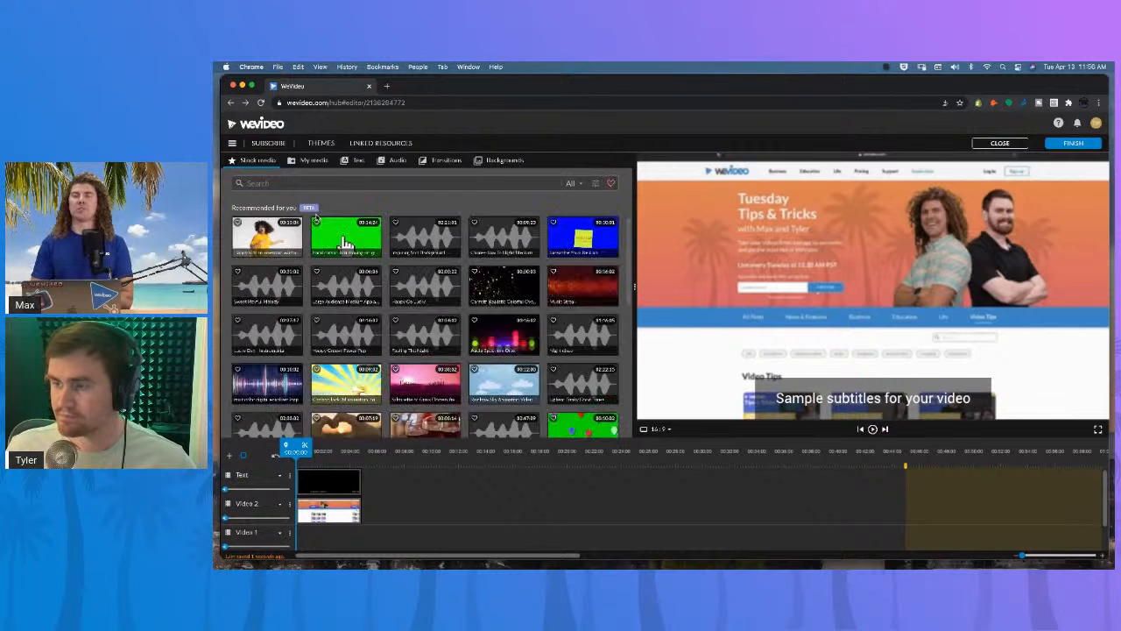
click(347, 243)
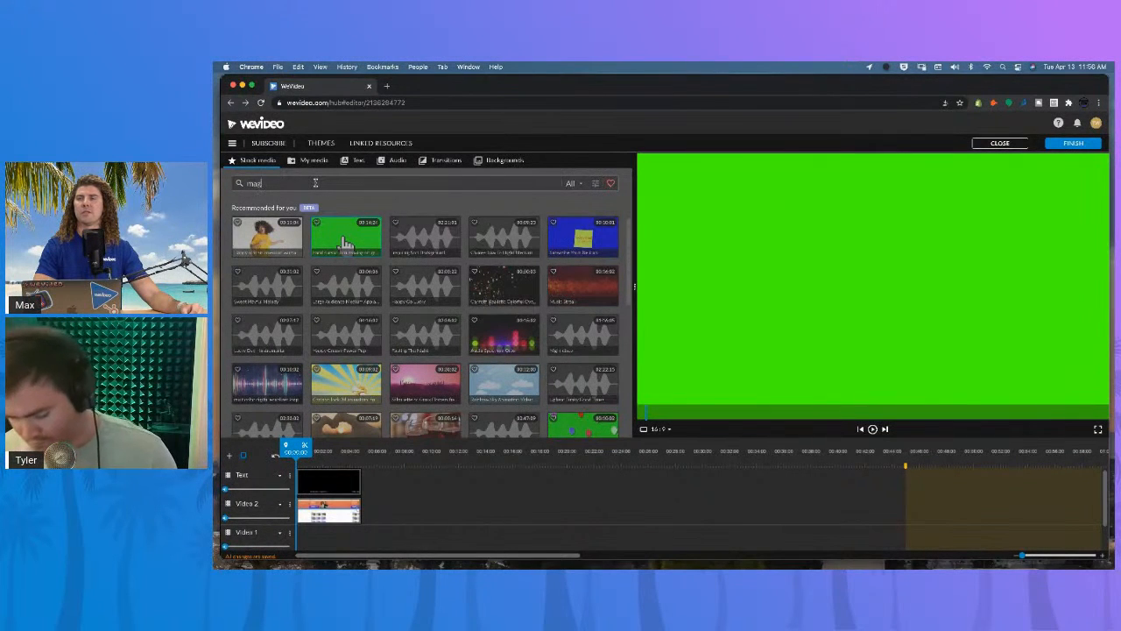
text(nify)
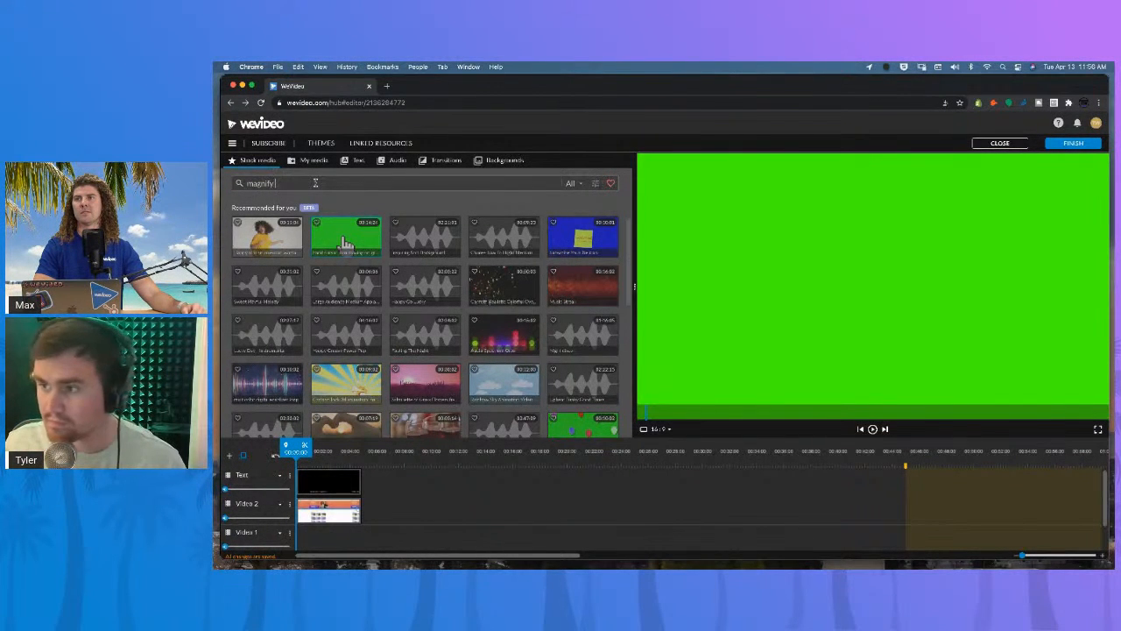
text( glass)
key(Return)
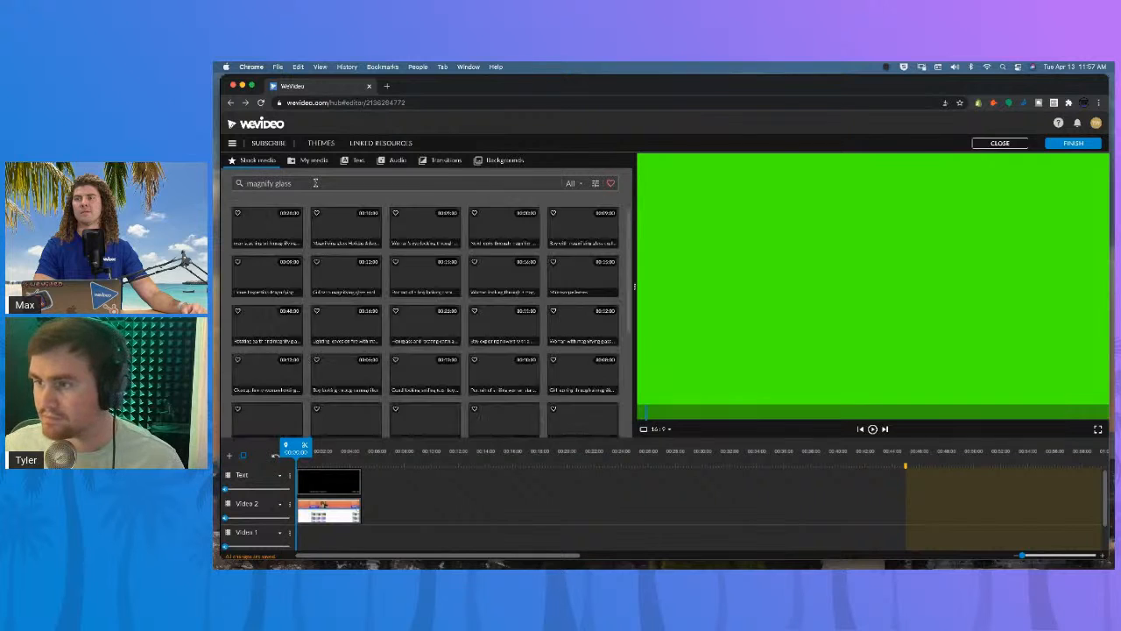
click(352, 226)
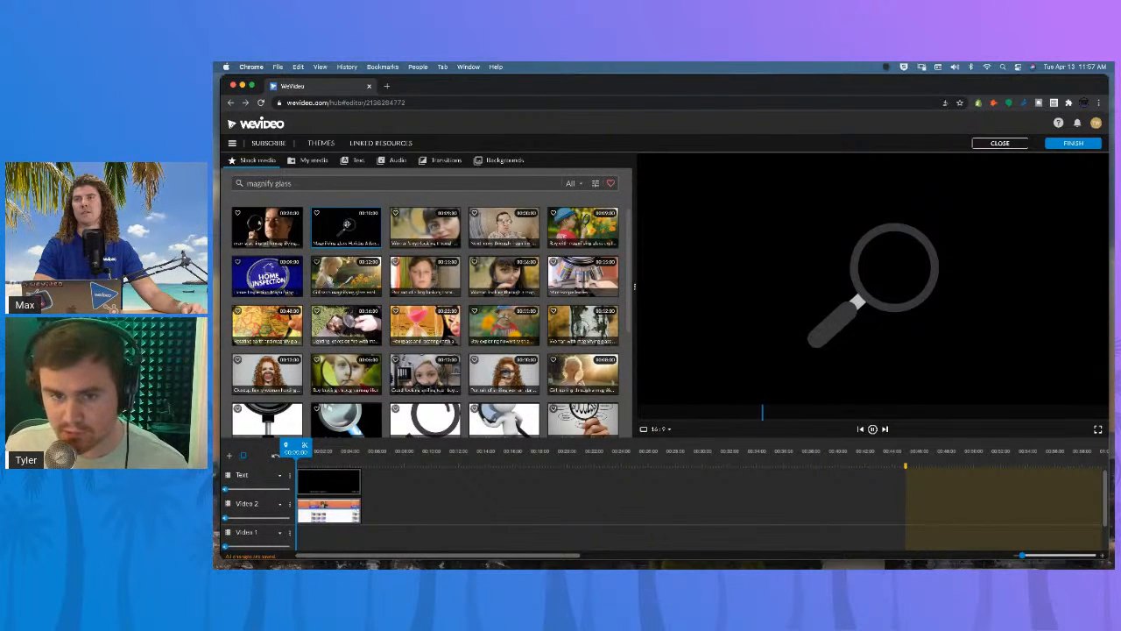
Add the magnifying glass animation to the Text track and trim it to end with the recording.
click(358, 481)
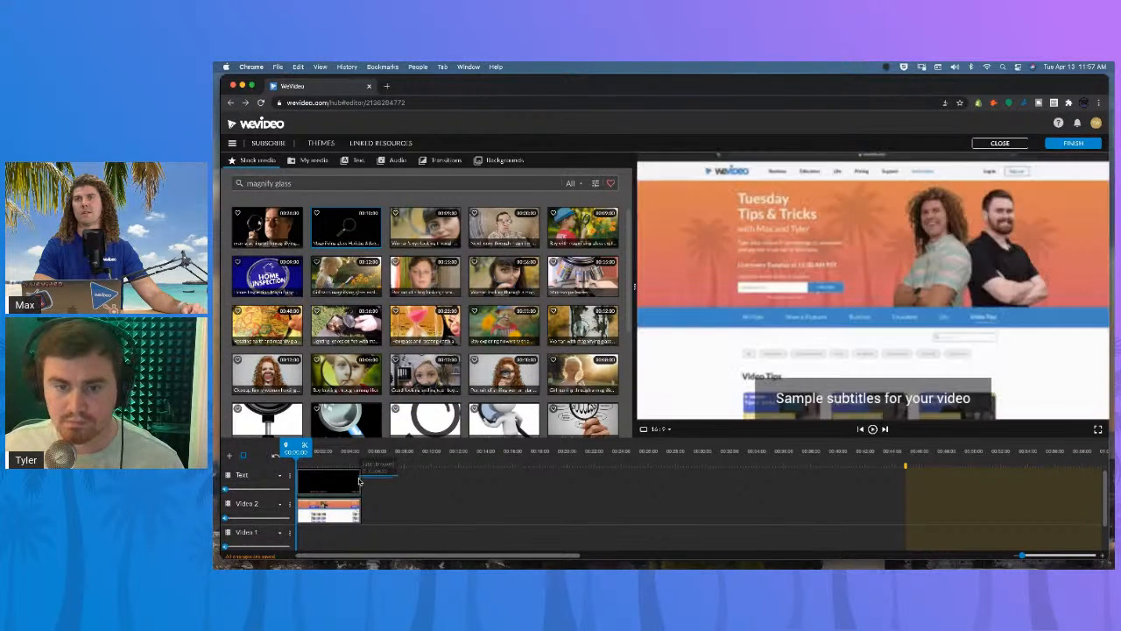
click(377, 468)
drag(358, 245, 381, 498)
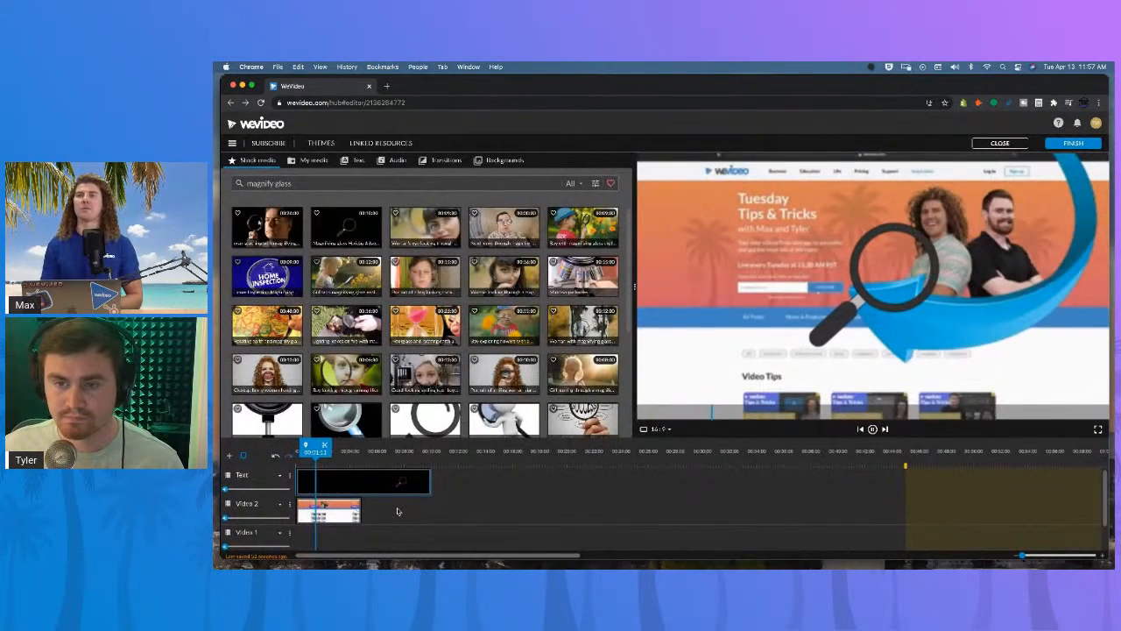
key(space)
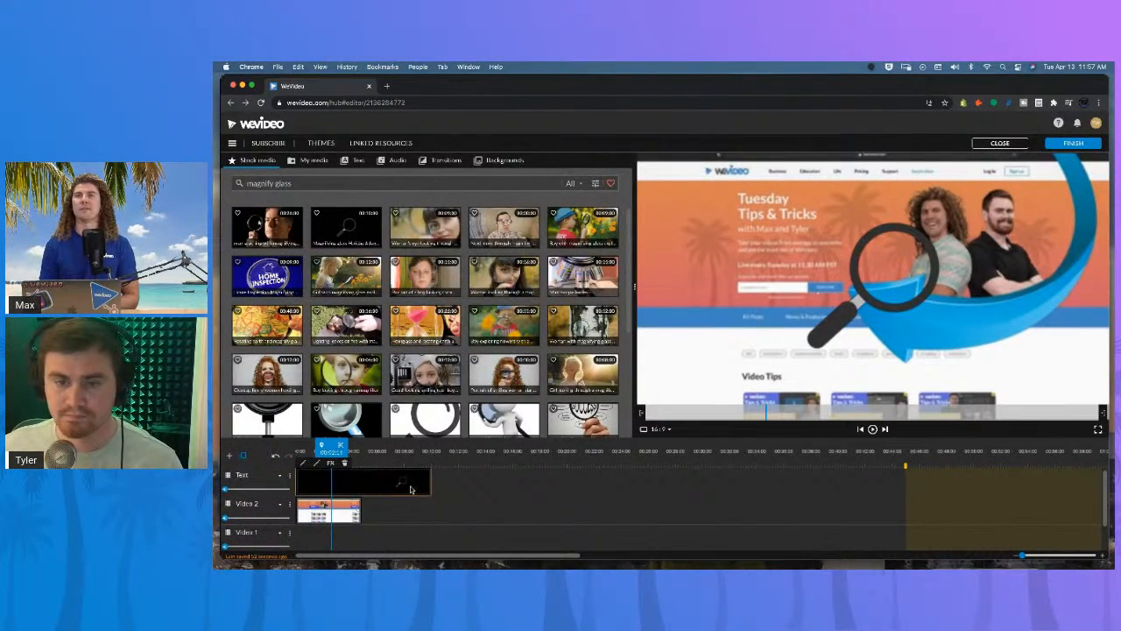
drag(427, 478, 359, 478)
key(space)
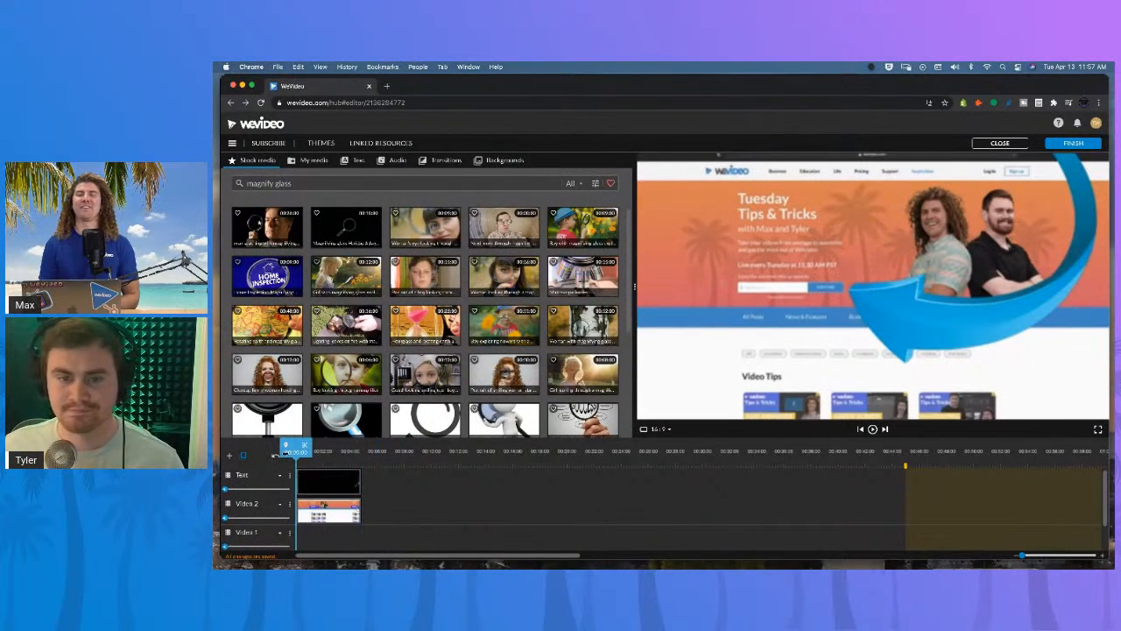
Move the magnifying glass over the signup field, to about x -506, y 85, and play it back.
click(332, 480)
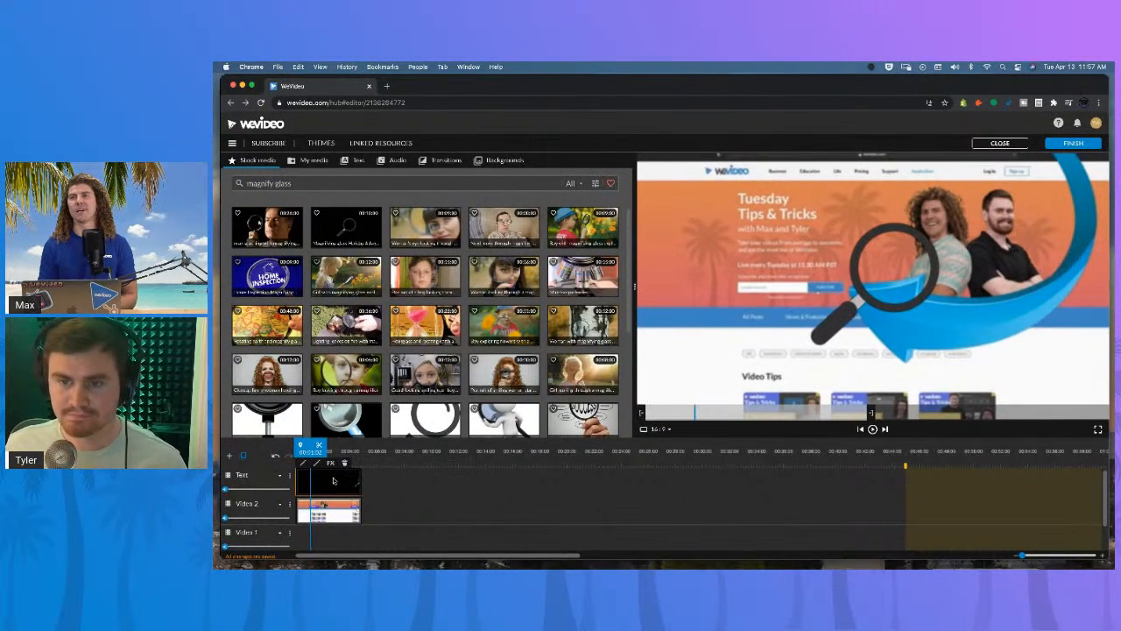
double_click(332, 480)
drag(801, 291, 681, 312)
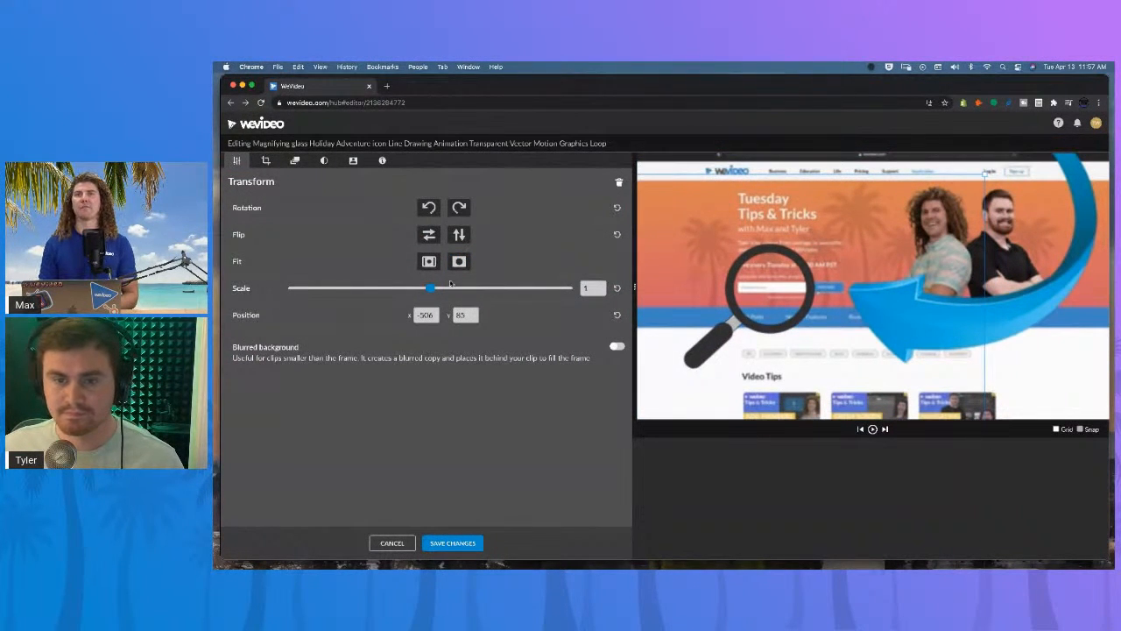
click(450, 544)
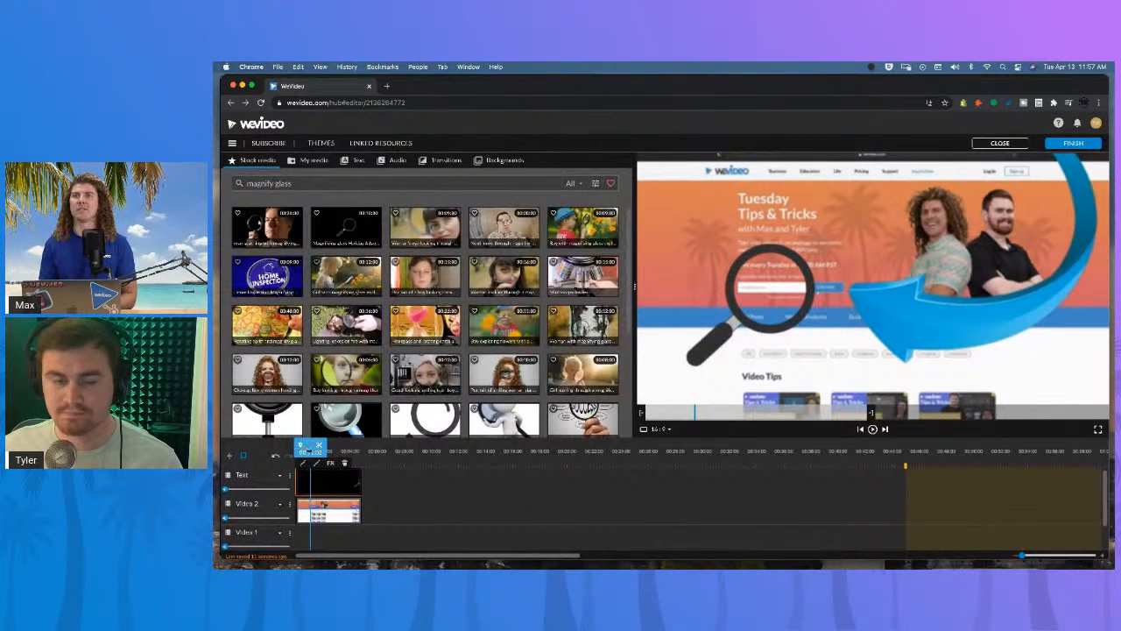
key(space)
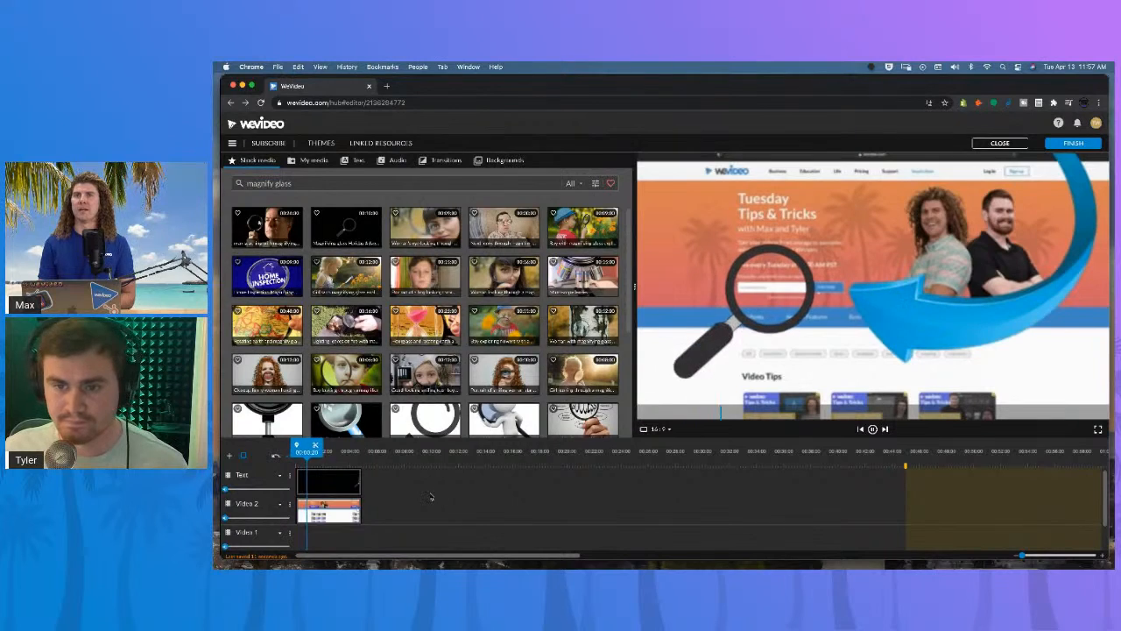
key(space)
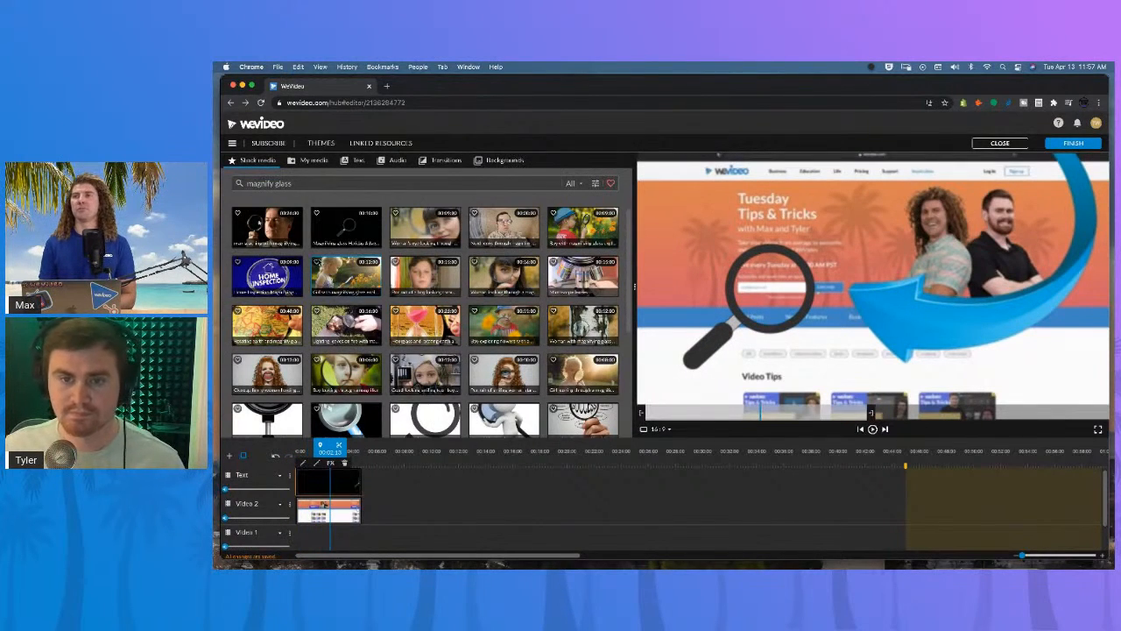
Search stock media for subscribe and preview several subscribe animations.
triple_click(245, 184)
key(BackSpace)
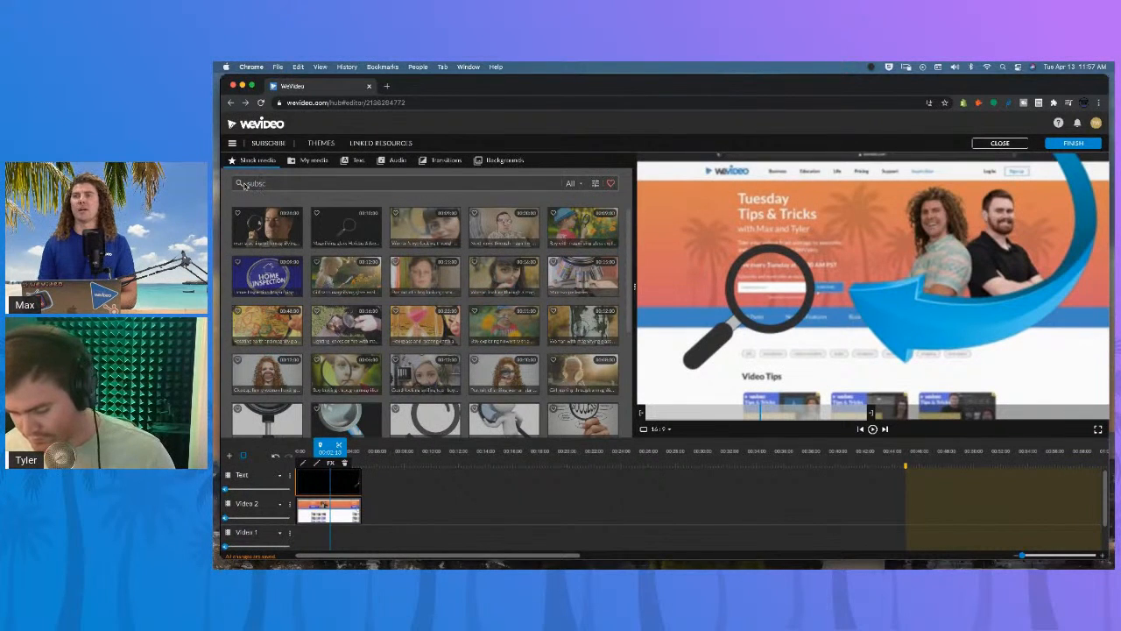
key(Return)
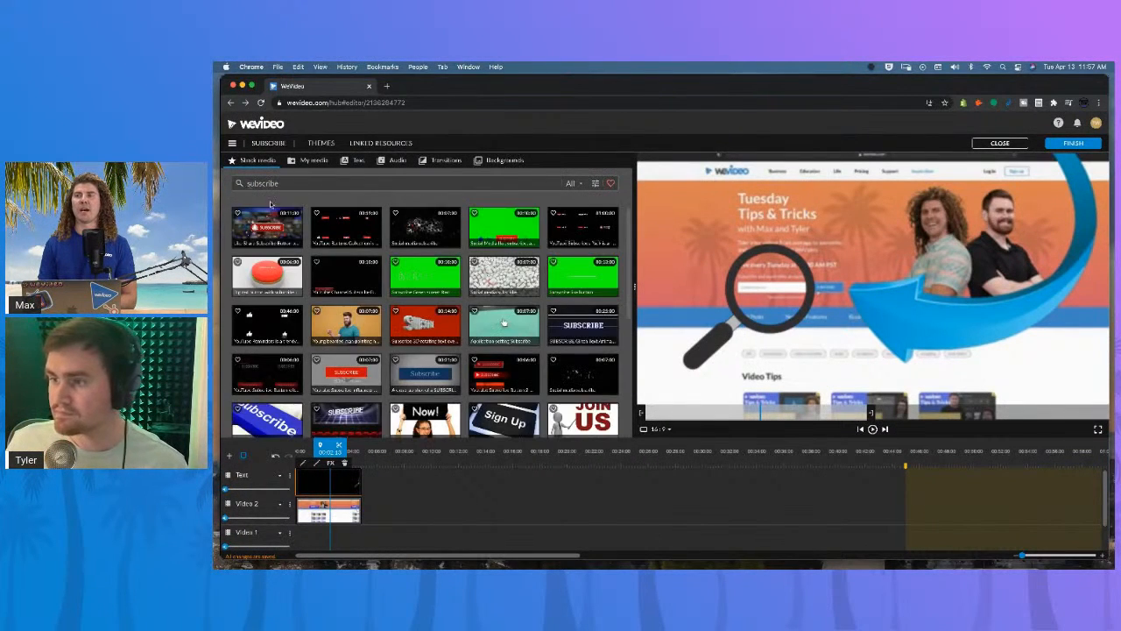
click(504, 323)
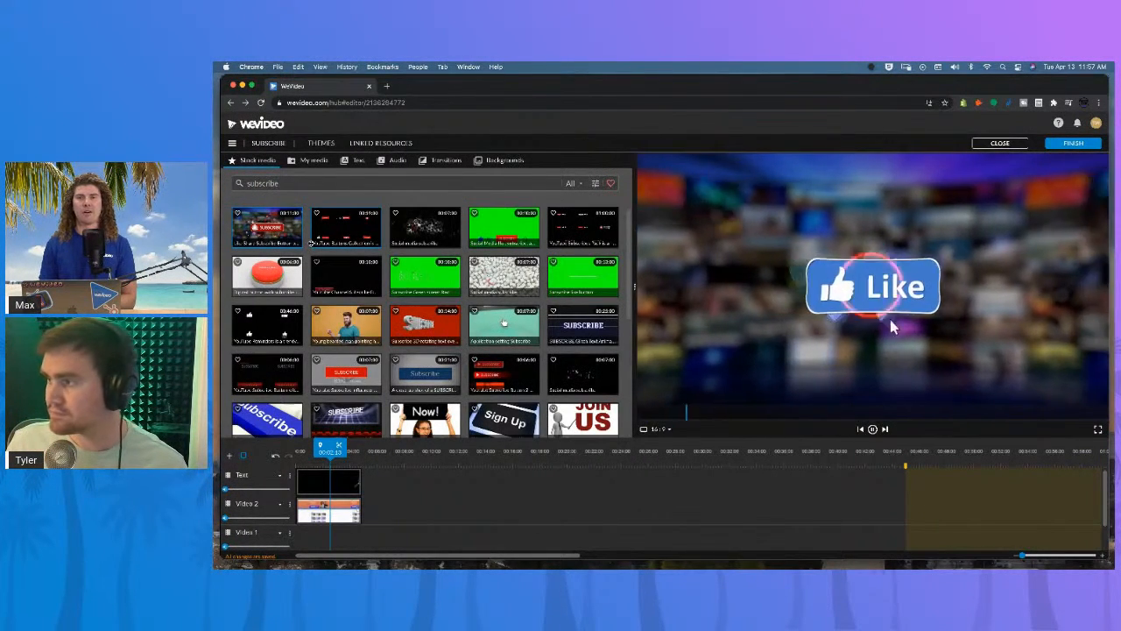
click(473, 232)
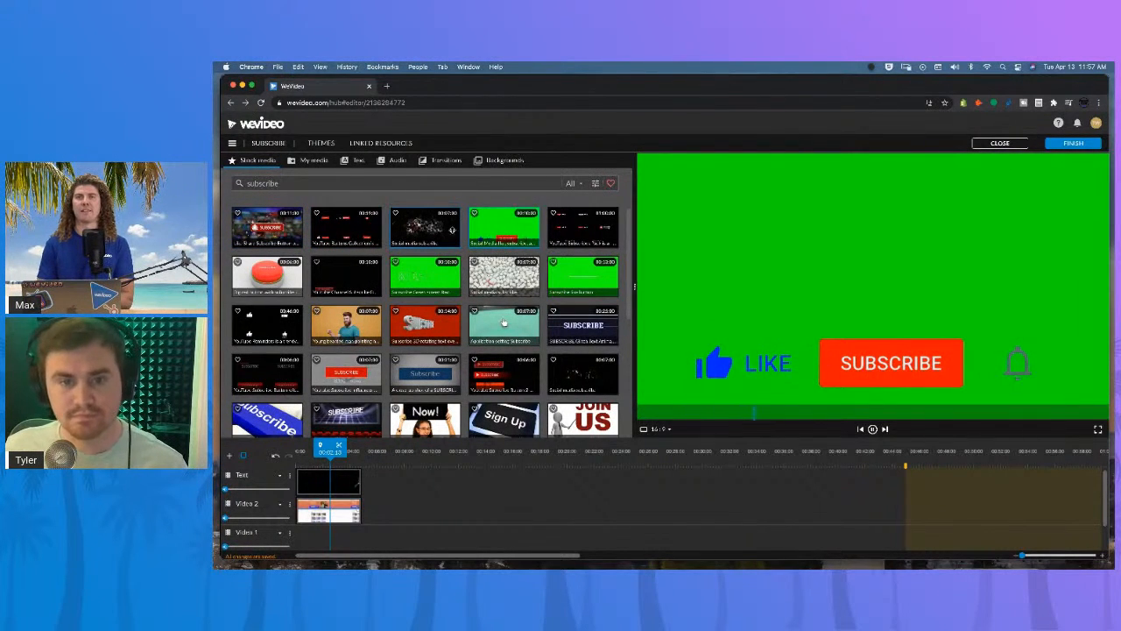
click(424, 262)
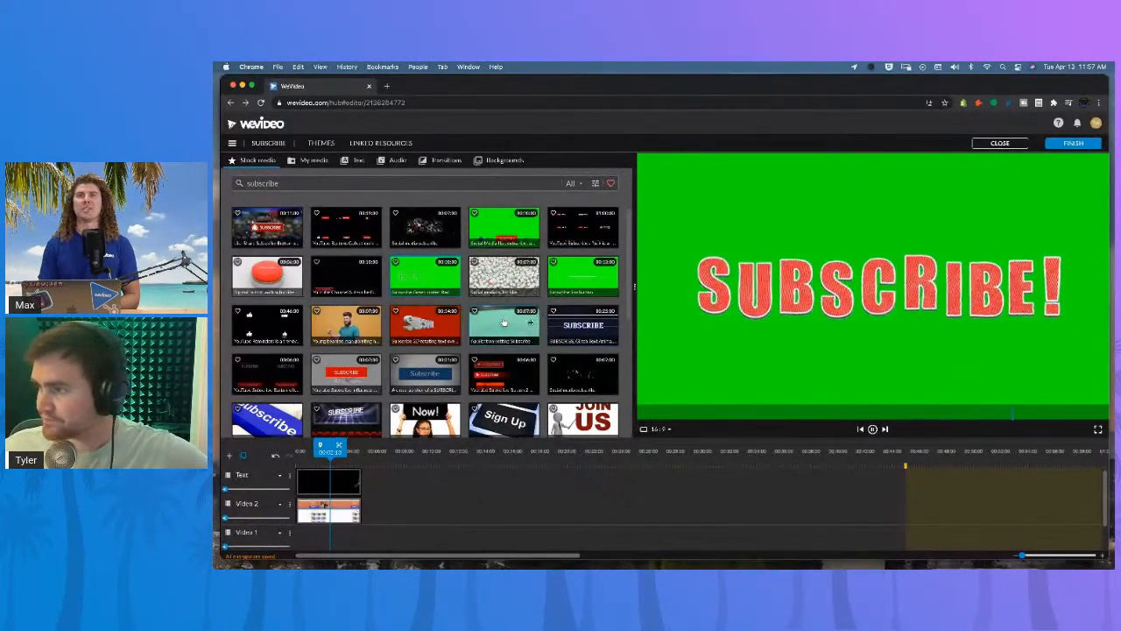
scroll(517, 331, down, 3)
scroll(517, 331, up, 4)
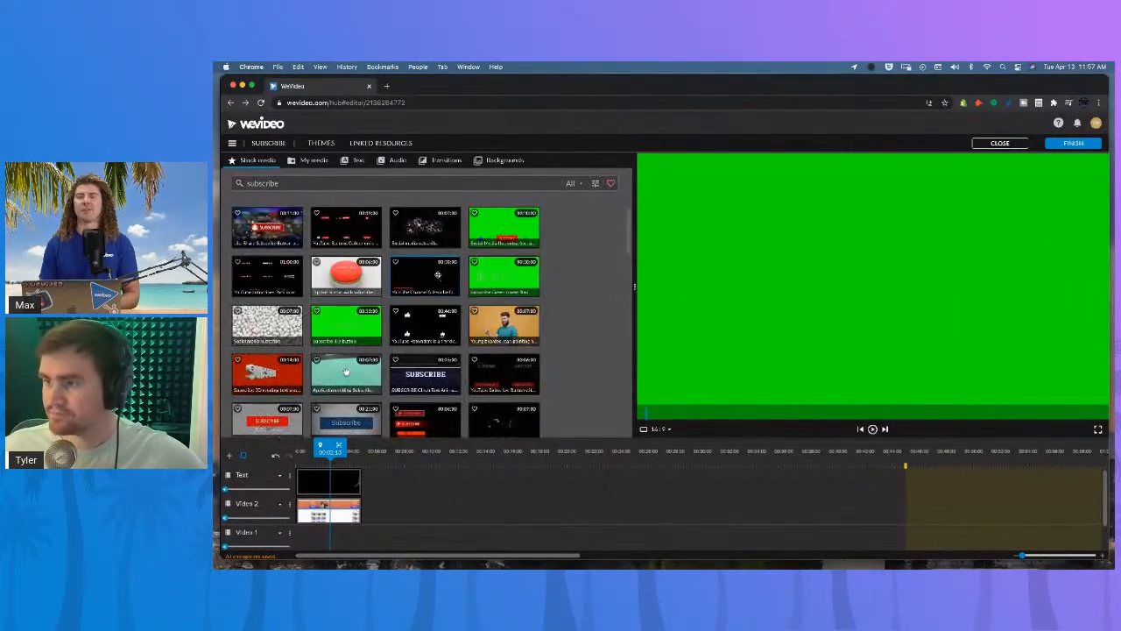
click(346, 373)
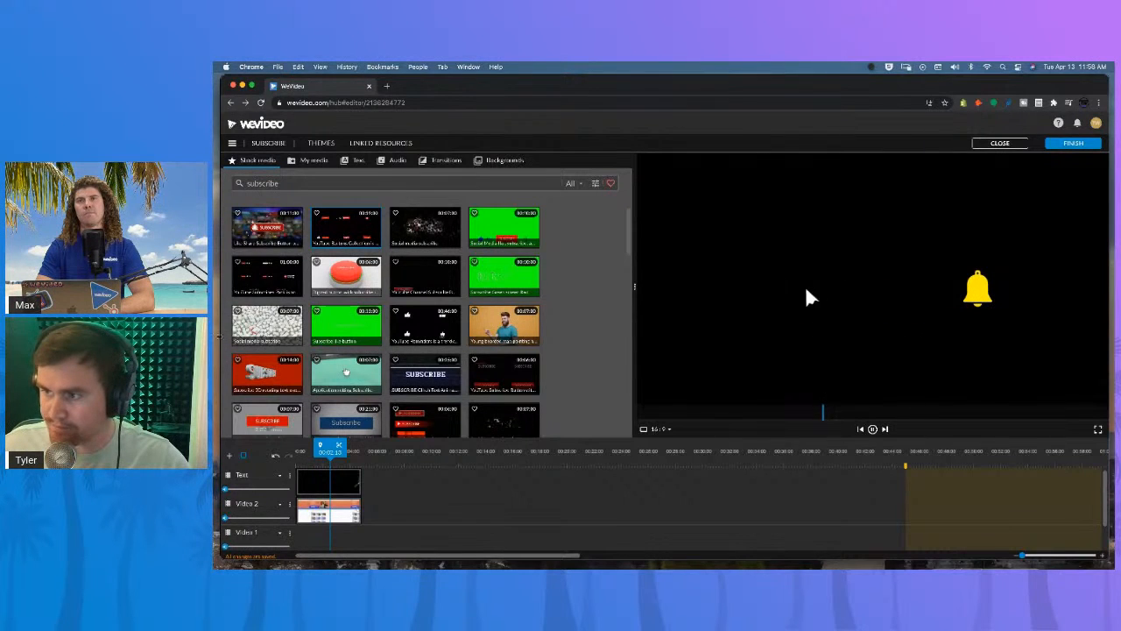
click(282, 274)
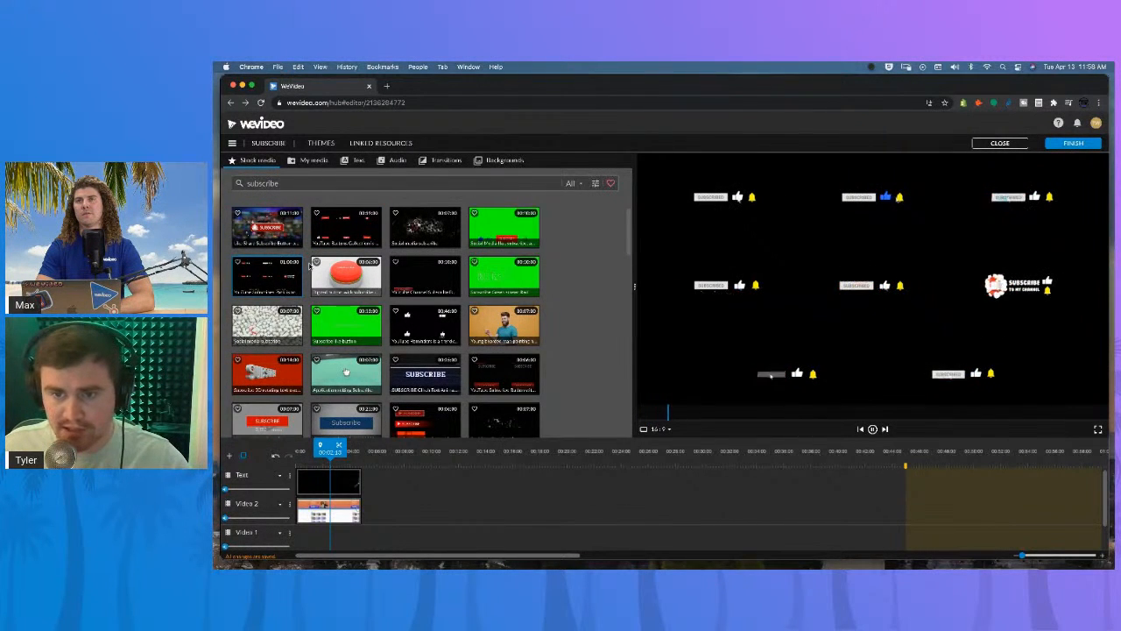
click(340, 234)
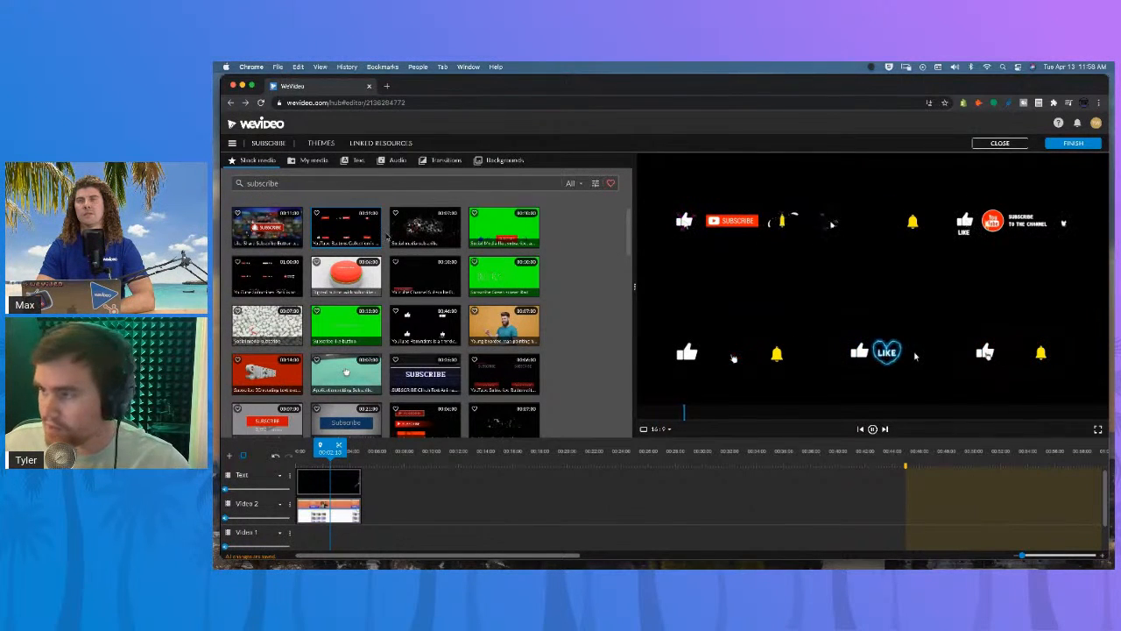
Add the like, subscribe and bell animation to the Text track after the magnifying glass.
drag(914, 356, 391, 495)
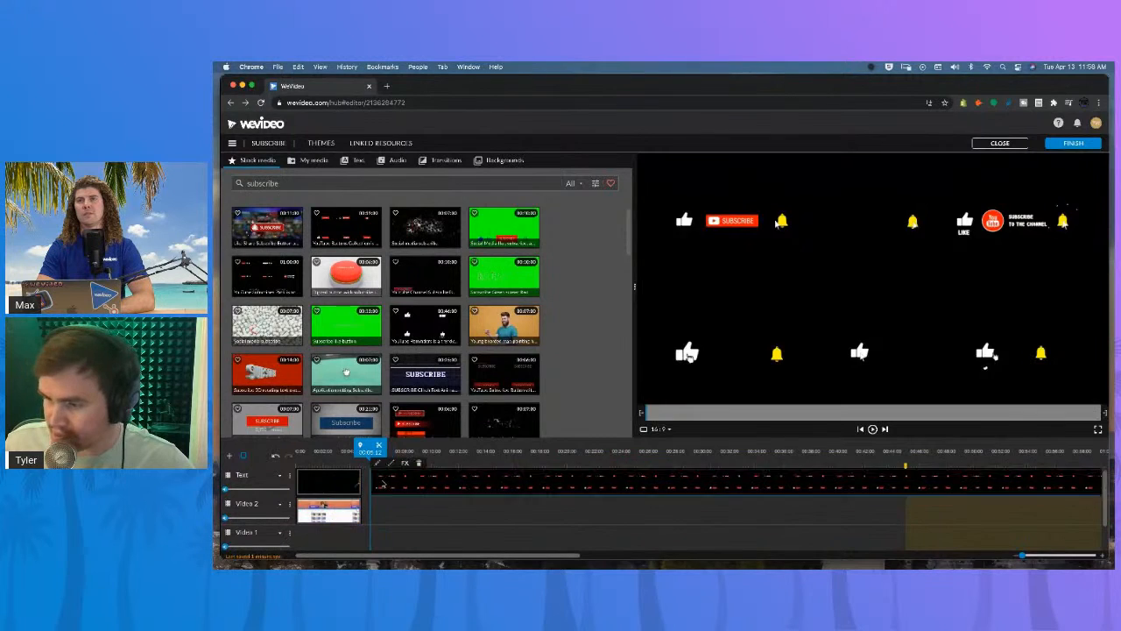
click(326, 489)
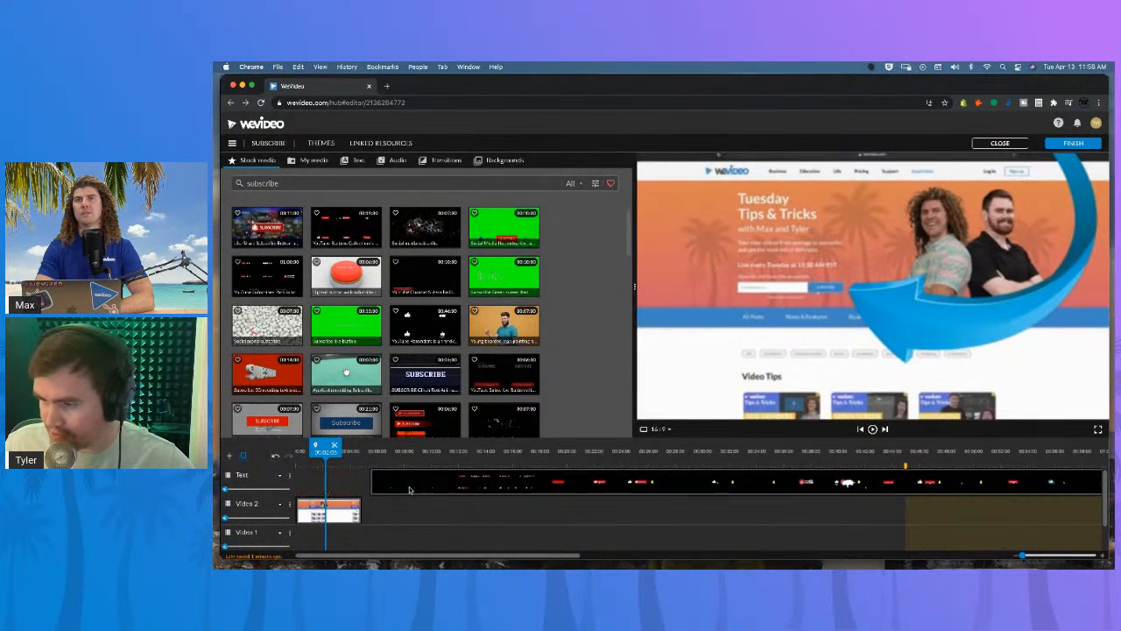
Move the like, subscribe and bell animation to the start of the Text track and play it back.
click(395, 488)
drag(372, 485, 660, 479)
drag(749, 477, 376, 479)
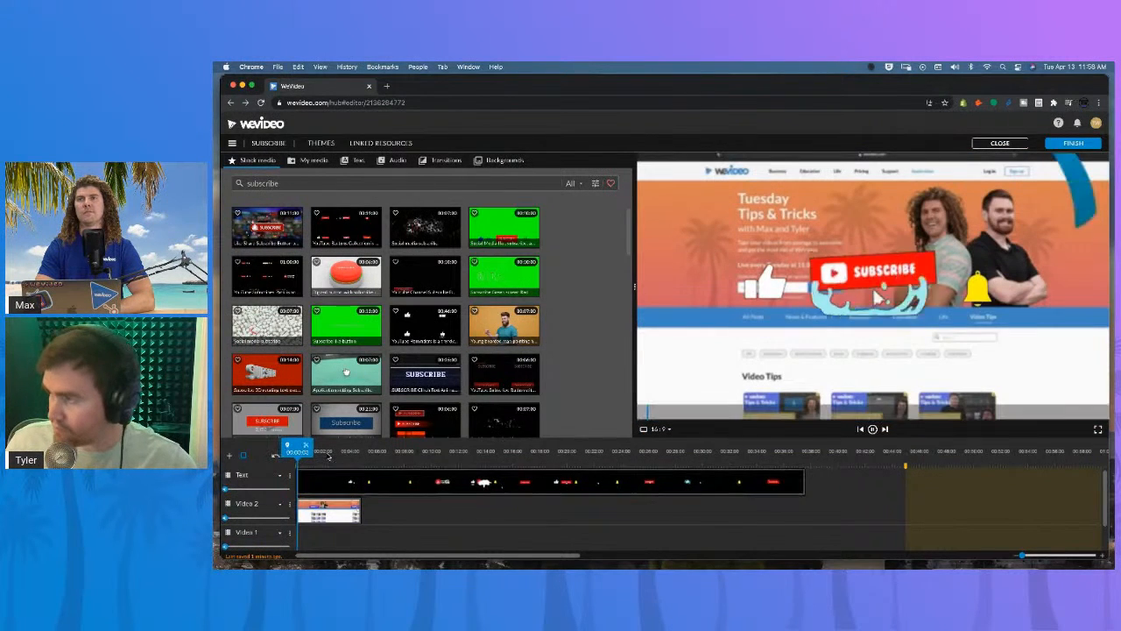
key(space)
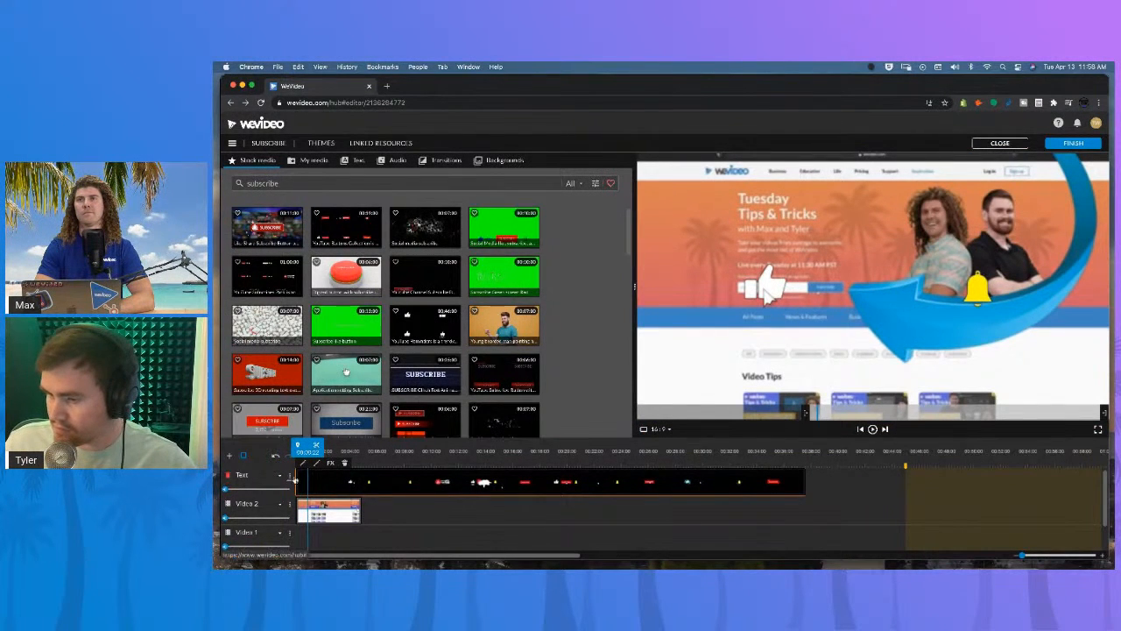
drag(297, 481, 340, 484)
key(space)
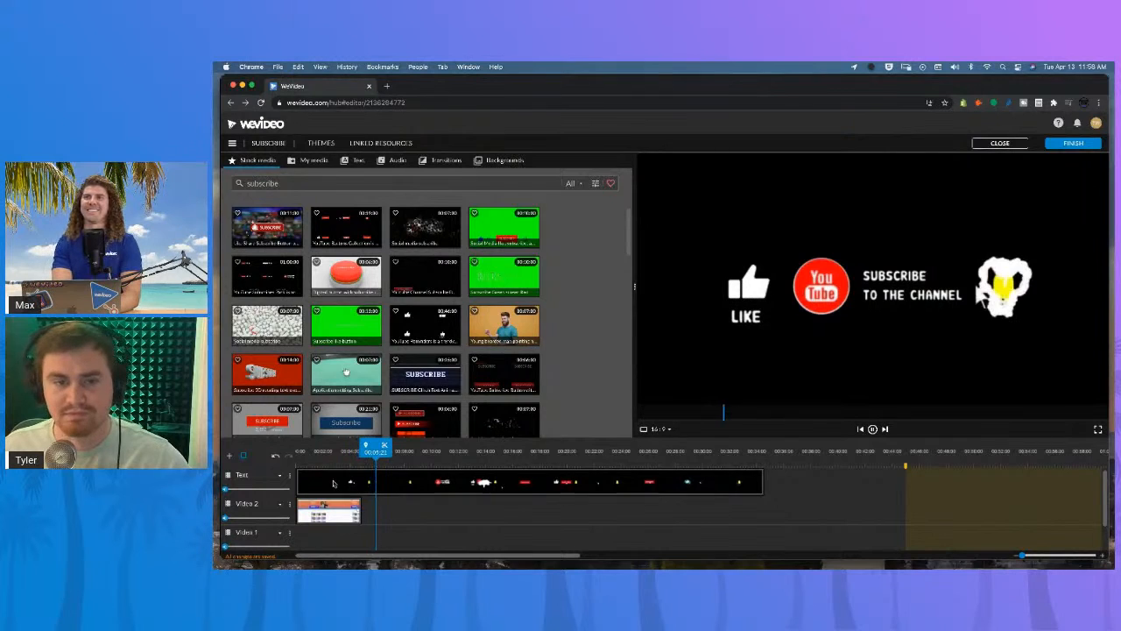
Remove the like, subscribe and bell animation from the Text track and replay the project.
click(333, 482)
drag(764, 479, 219, 448)
key(space)
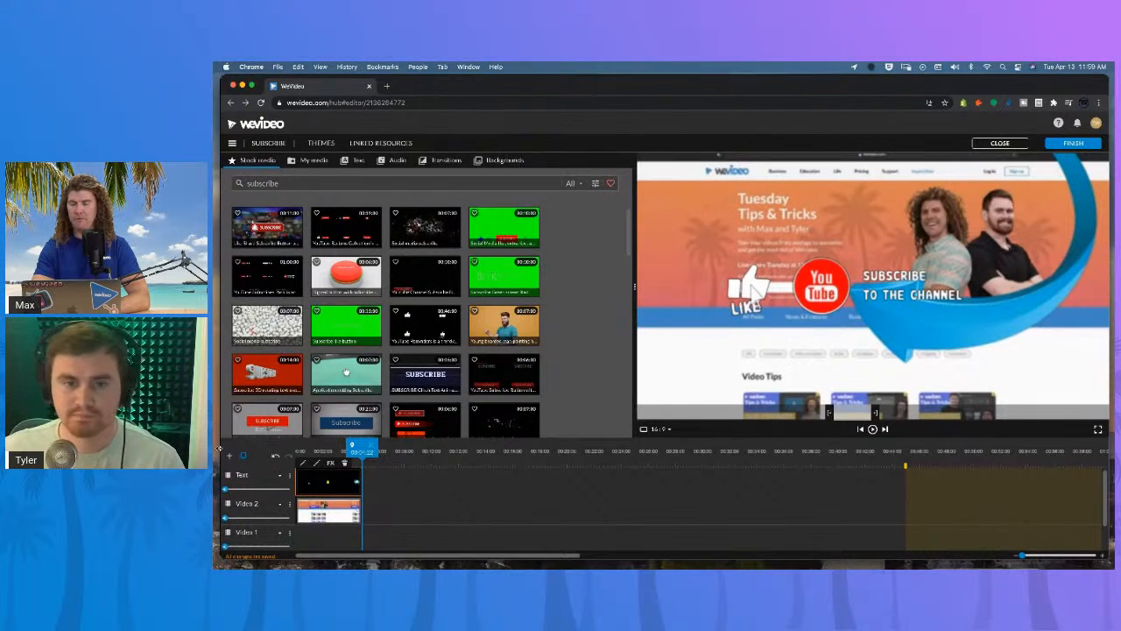
click(348, 481)
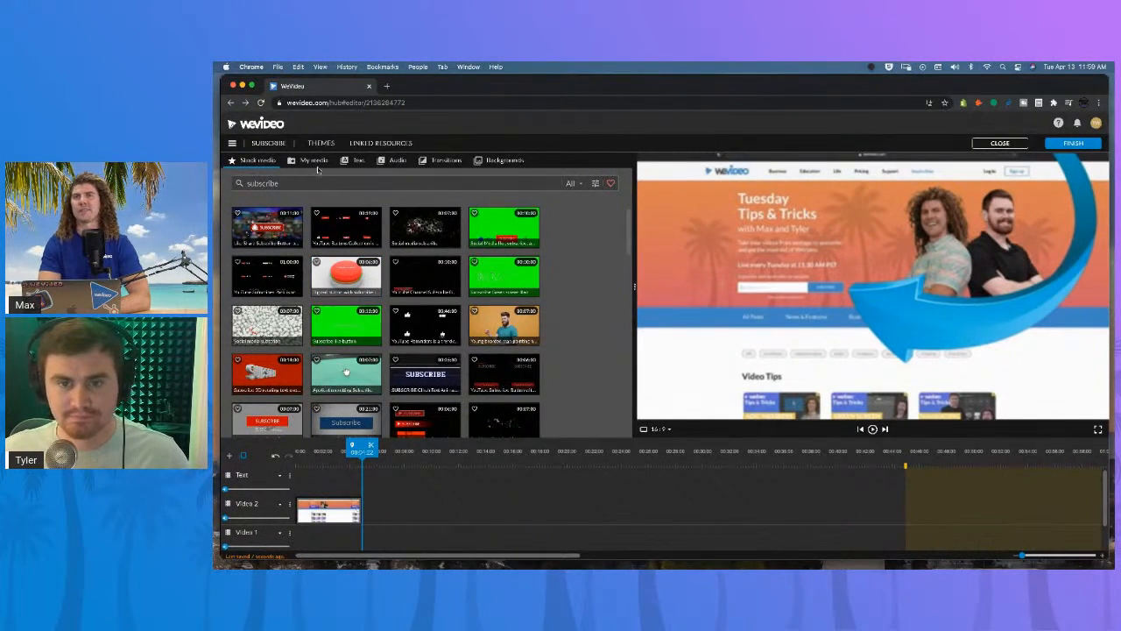
Go to the Exports page of the dashboard and open the exported My Gif to view its details.
click(314, 162)
scroll(385, 344, down, 5)
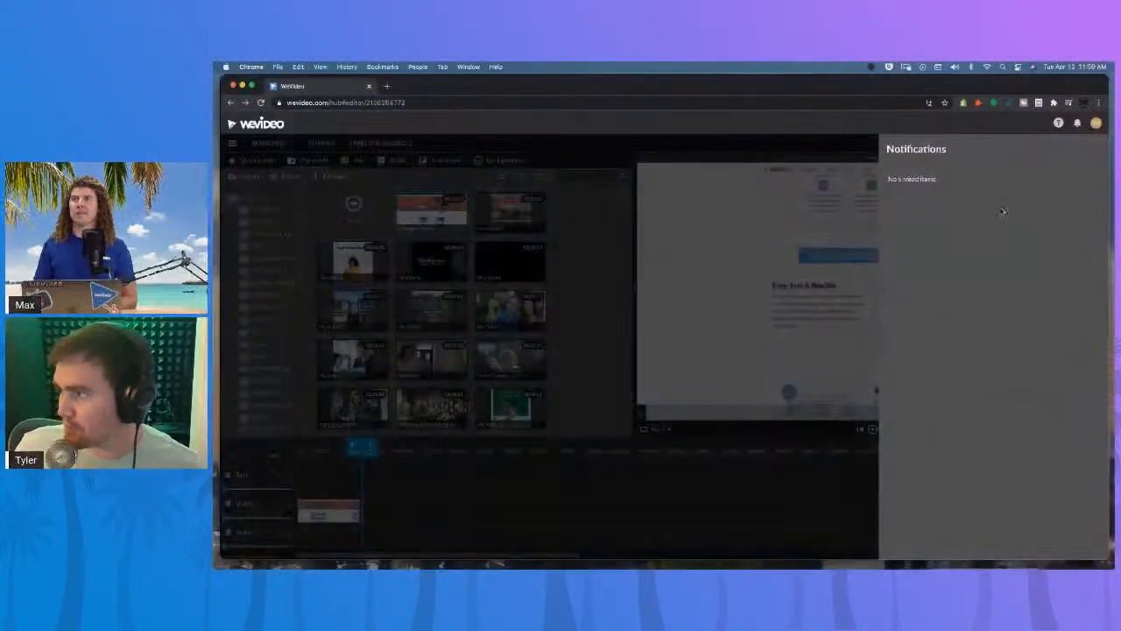
click(1077, 124)
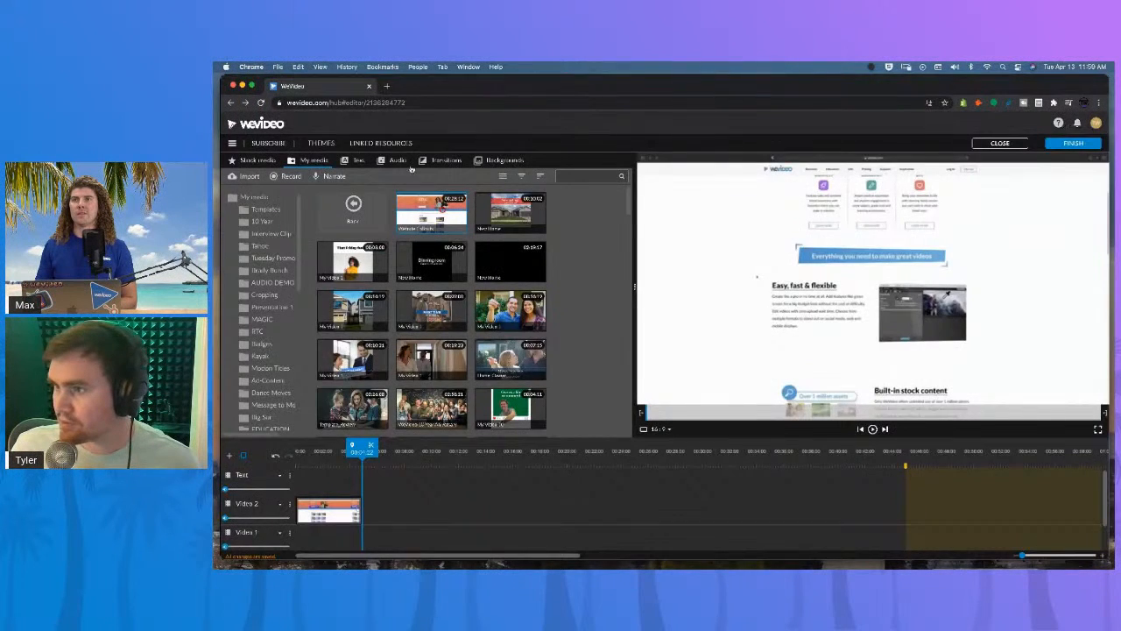
click(231, 125)
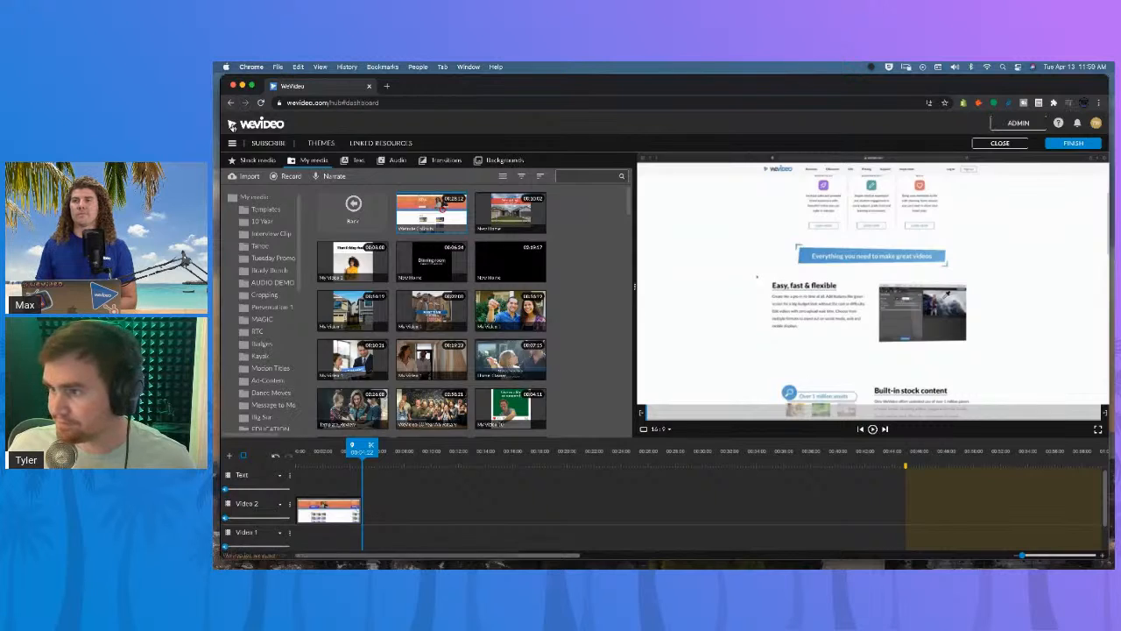
click(247, 258)
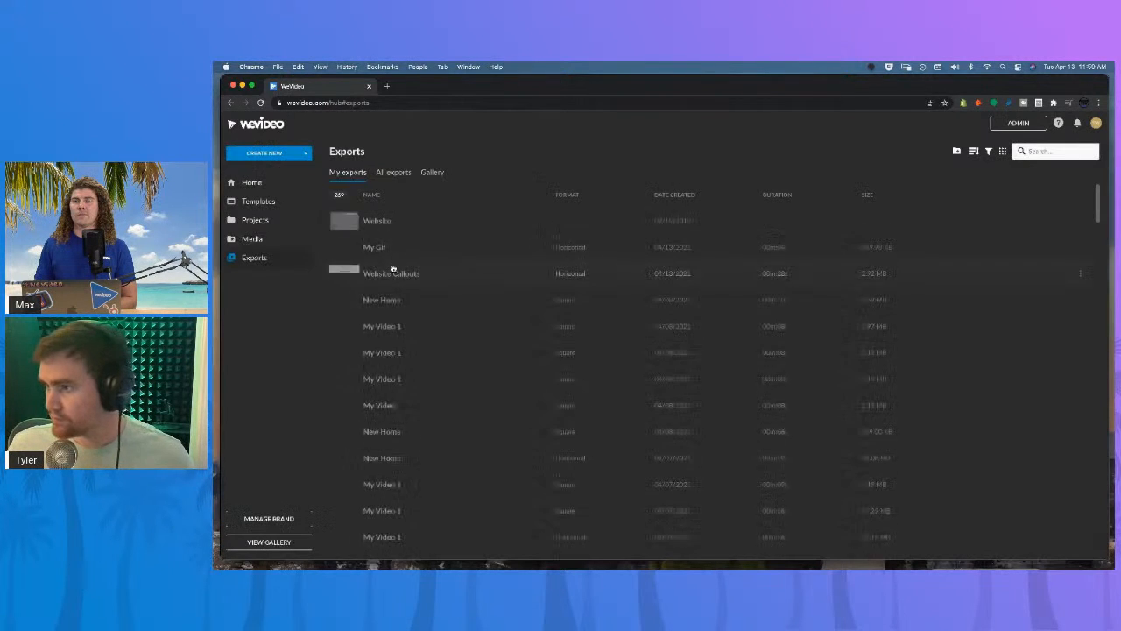
click(408, 245)
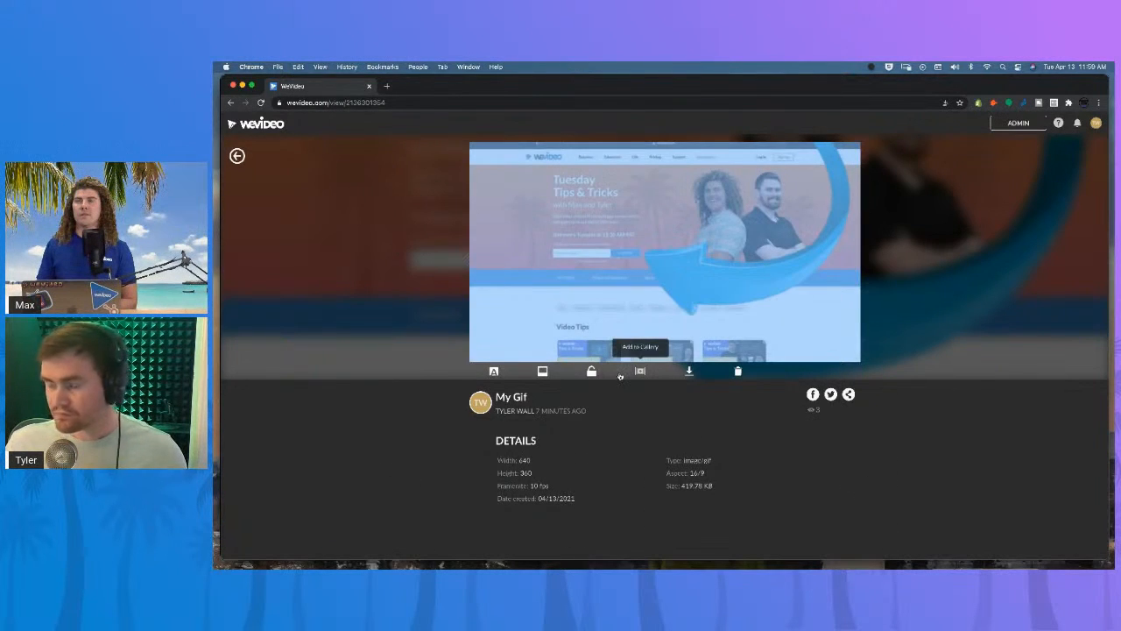